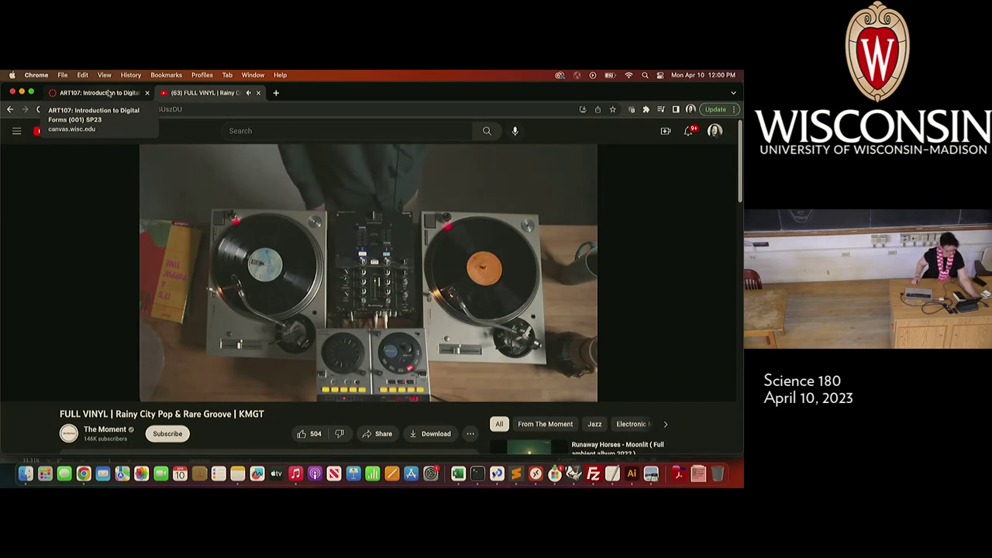
Step: Pause the playing YouTube video and bring up the ART107 course page
mouse_move(83, 216)
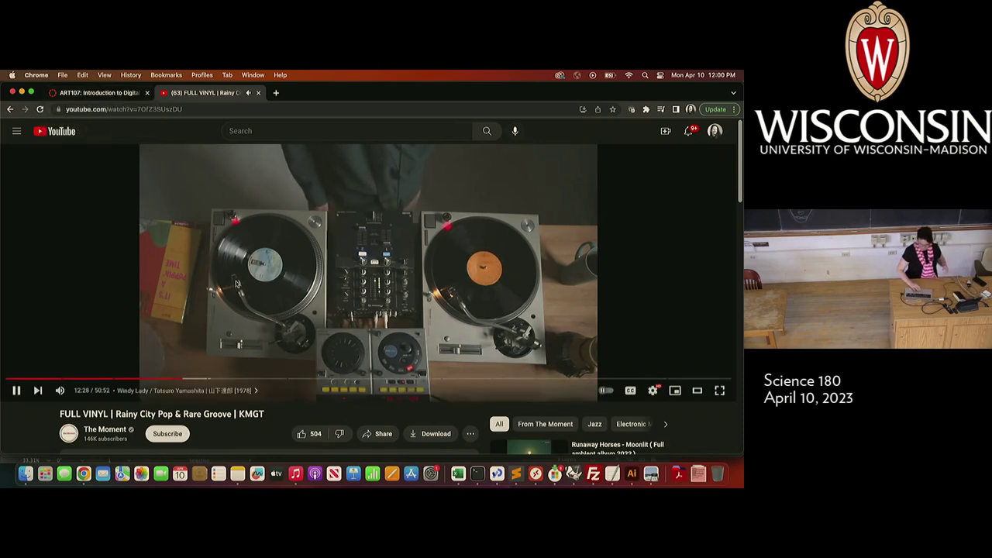
left_click(236, 283)
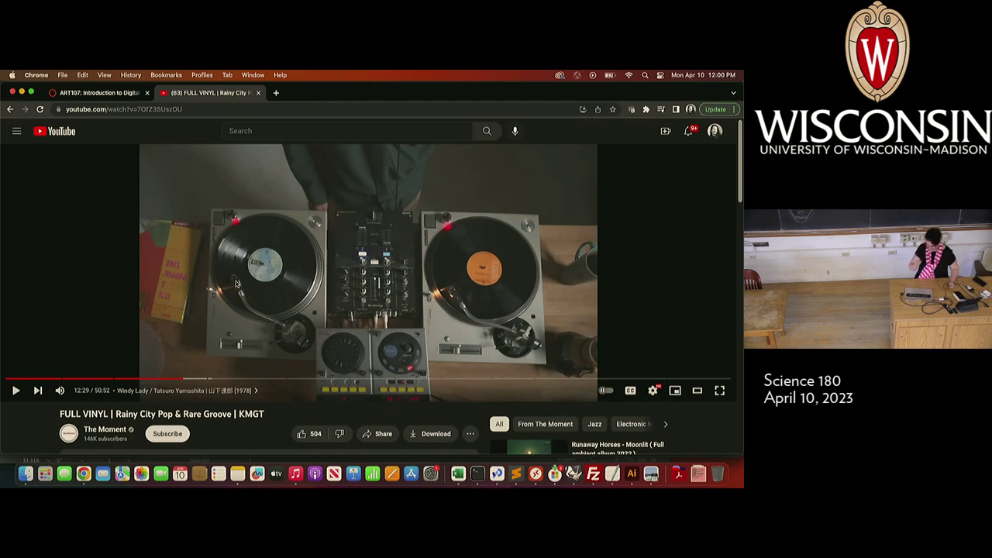
left_click(84, 92)
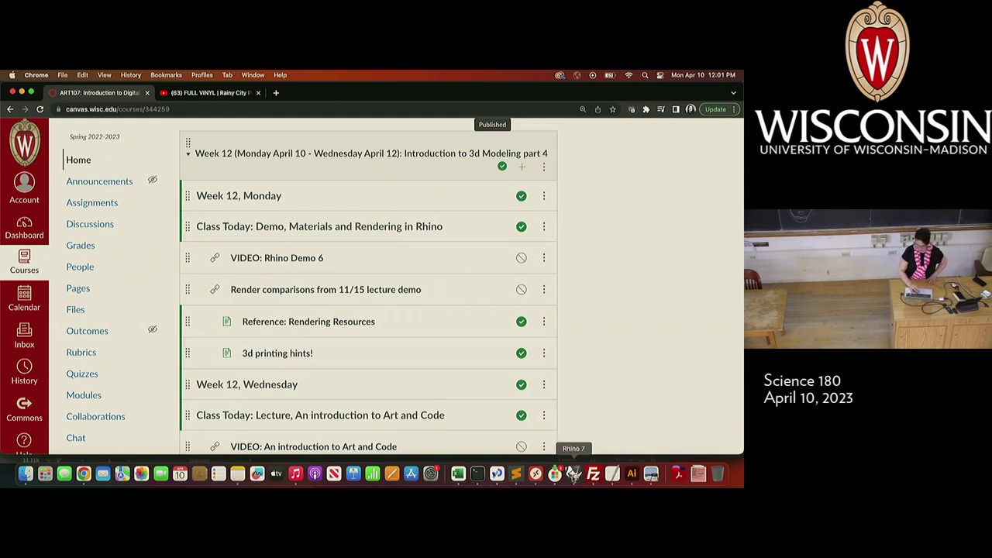
Step: Switch to Rhino 7 and select the perforated lamp to inspect its properties, then clear the selection
left_click(573, 475)
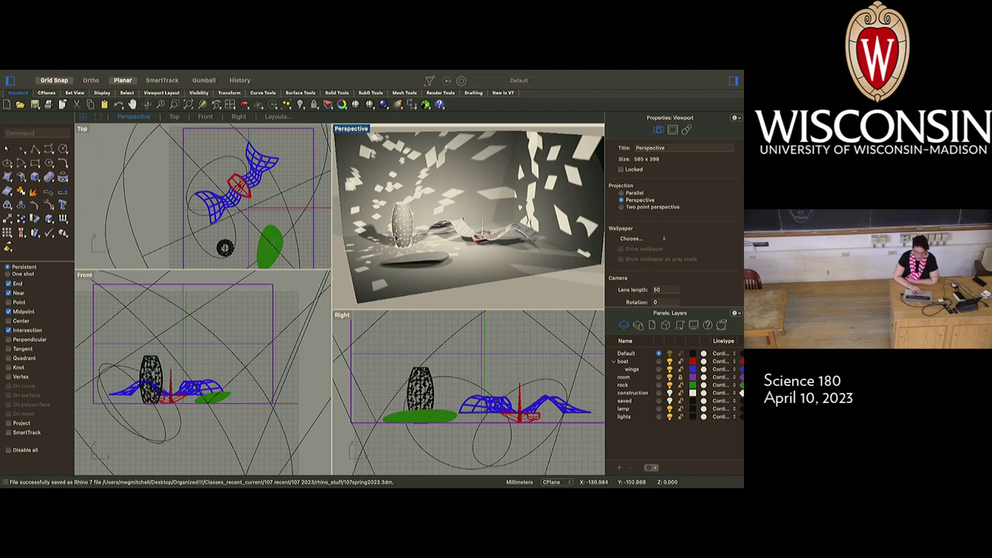
left_click(401, 237)
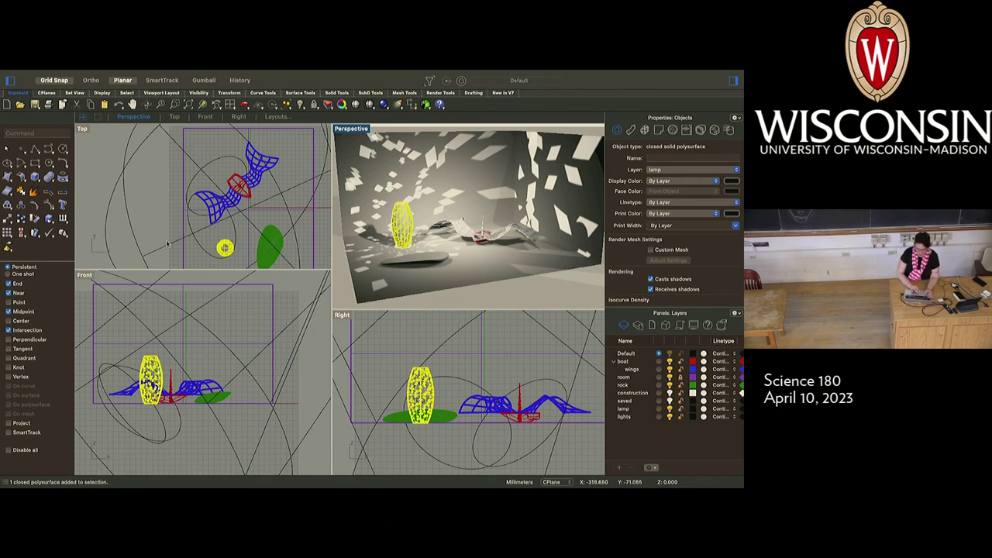
left_click(525, 289)
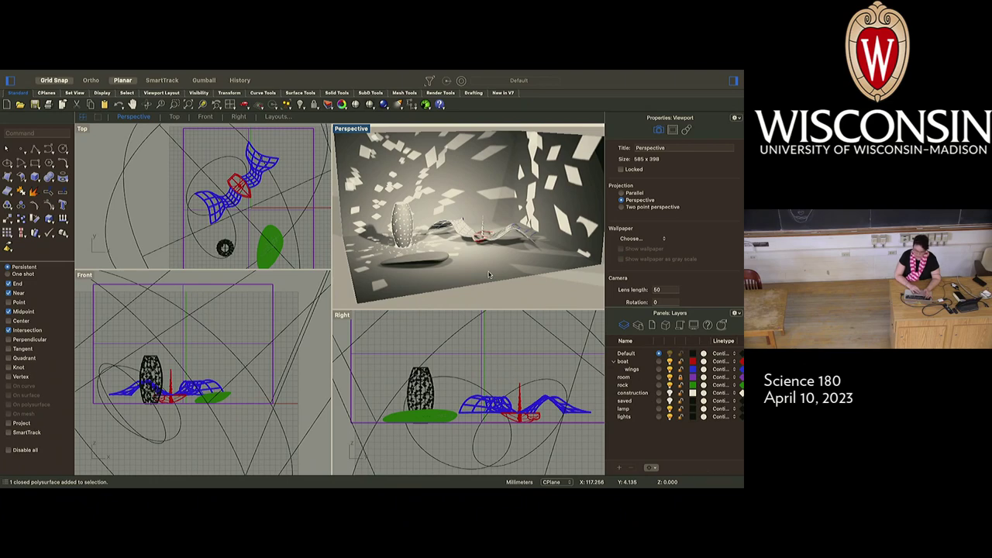
Step: Switch to Chrome and look over the Week 12 items on the course page
key("super+Tab")
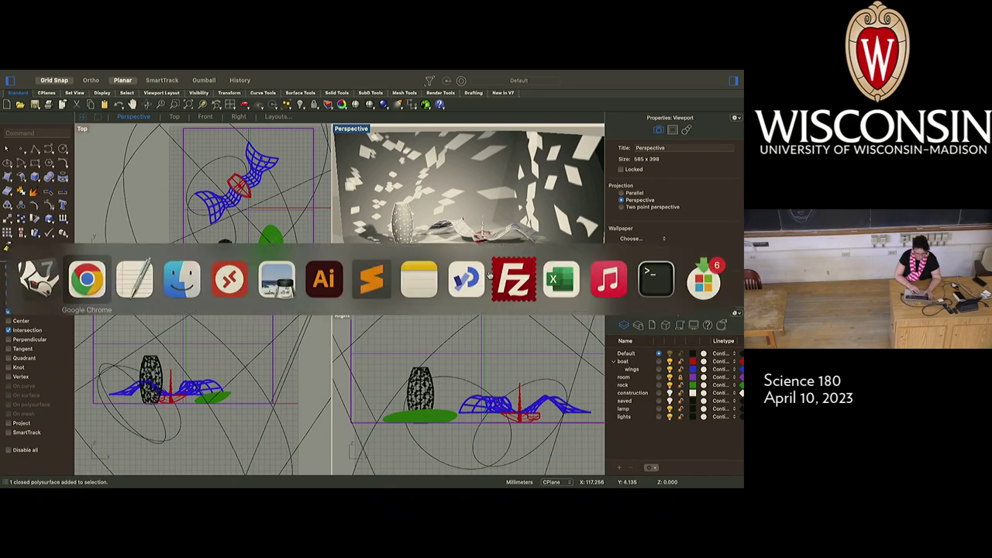
scroll(445, 312, "down", 5)
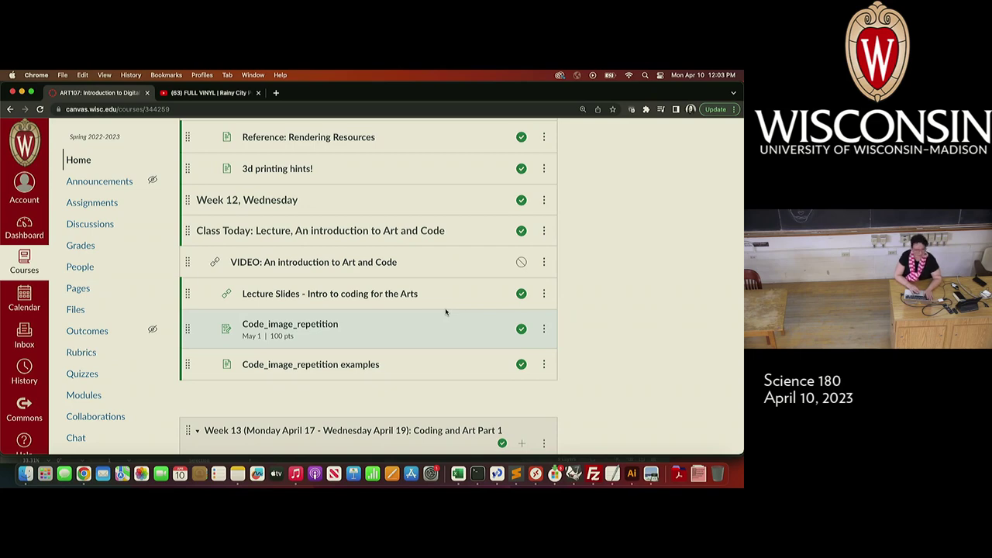
Step: Switch to Rhino and enlarge the Perspective viewport so the room scene fills more of the layout, leaving nothing selected
key("super+Tab")
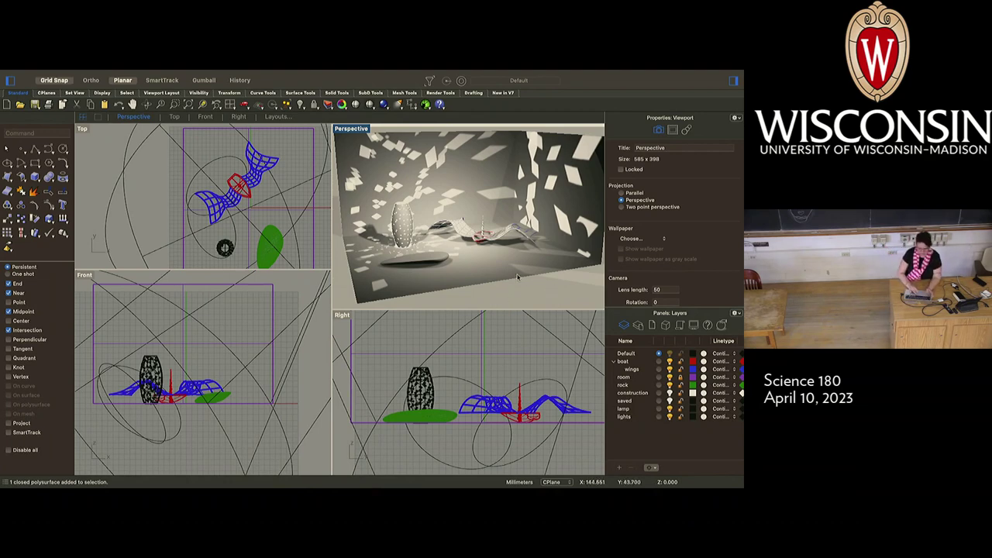
scroll(534, 294, "left", 5)
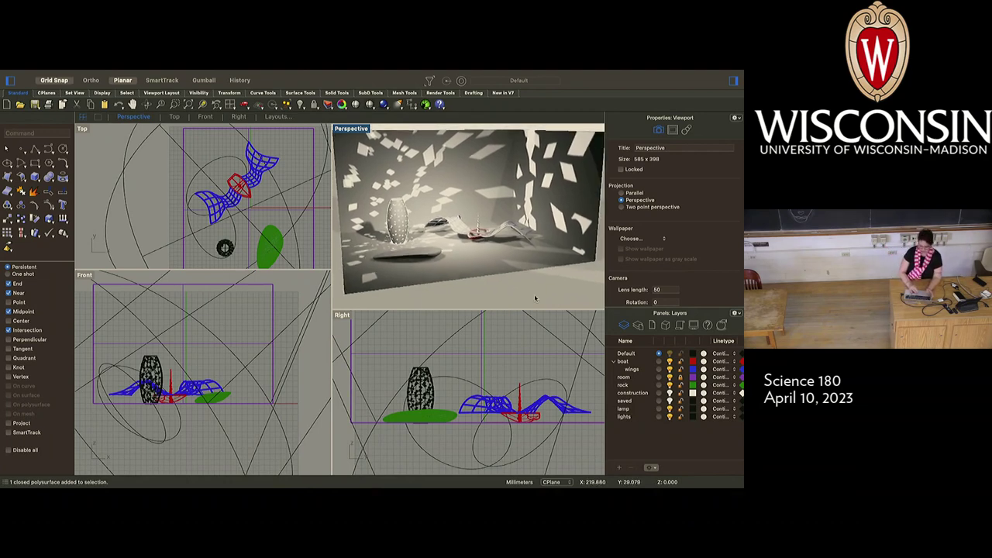
scroll(534, 296, "left", 4)
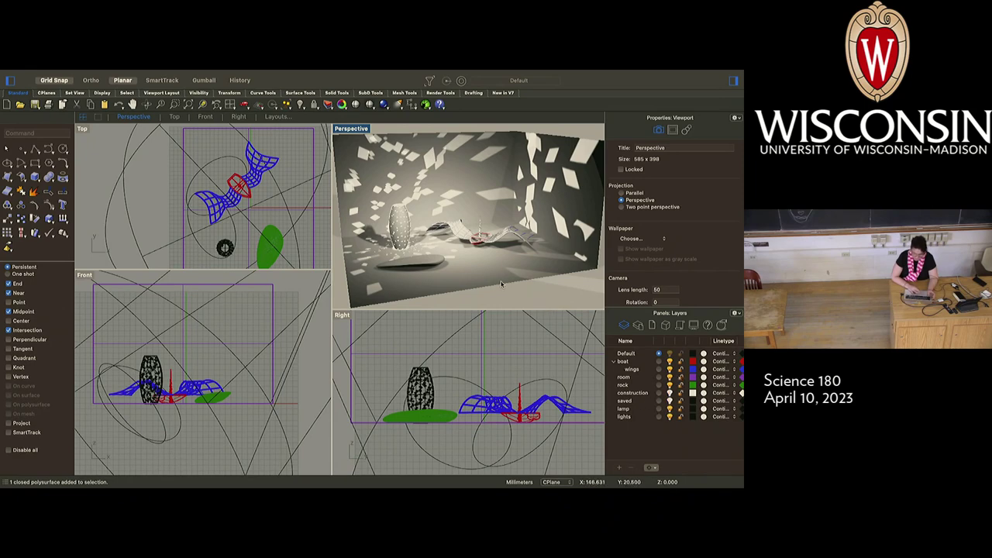
left_click(474, 286)
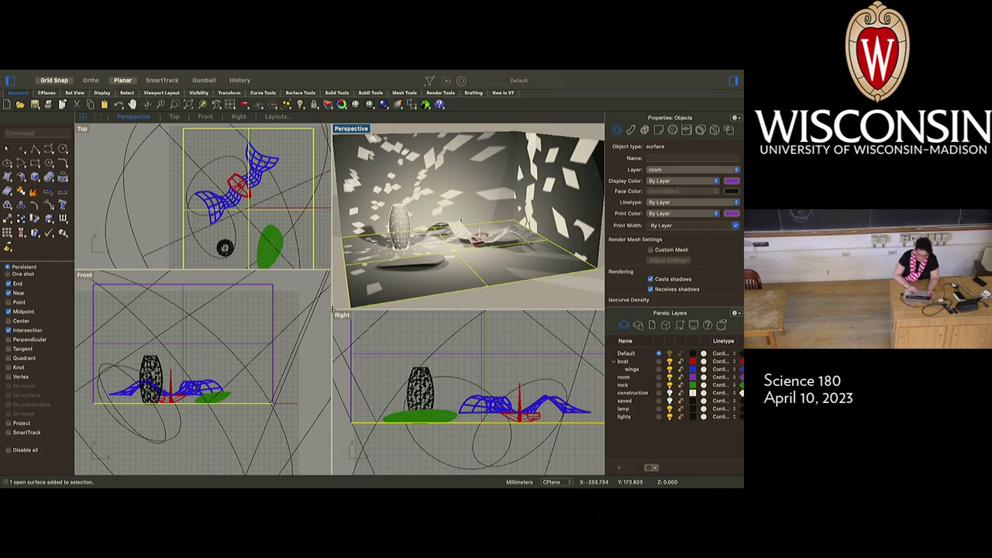
left_click_drag(330, 311, 290, 348)
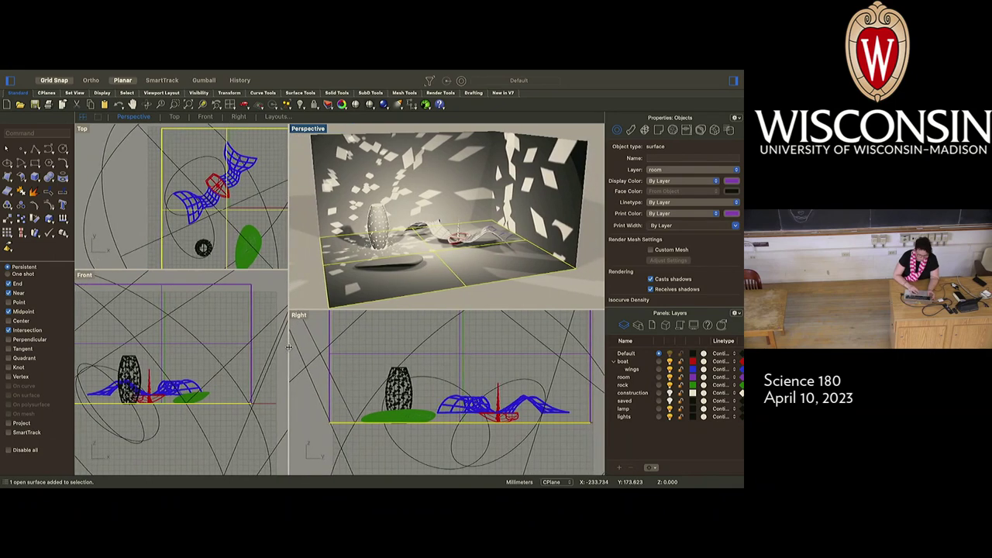
left_click_drag(311, 313, 298, 374)
right_click_drag(306, 355, 353, 298)
scroll(361, 296, "up", 5)
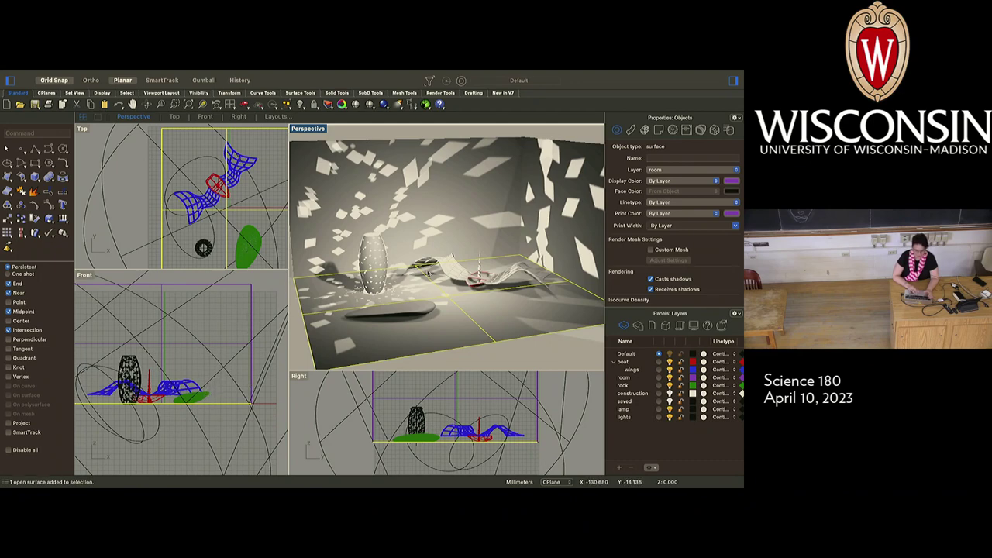
key("Escape")
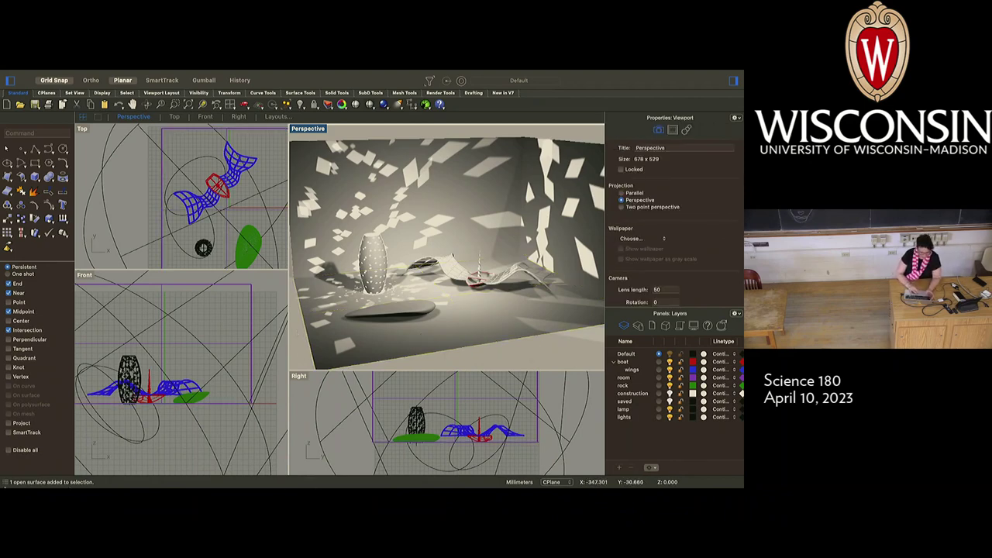
Step: Switch to Finder and preview wood-floorboards-texture.jpg in the textures folder
left_click(23, 537)
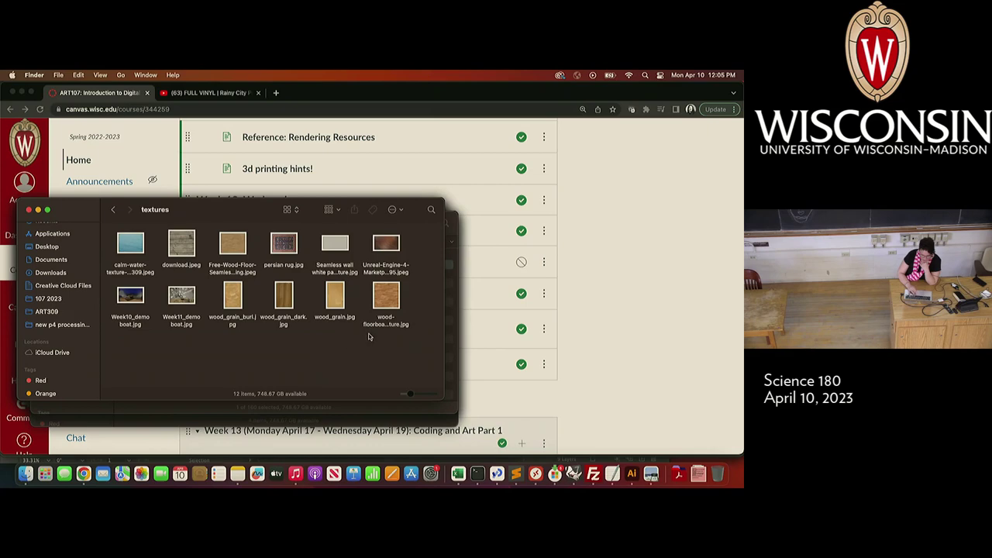
left_click(390, 293)
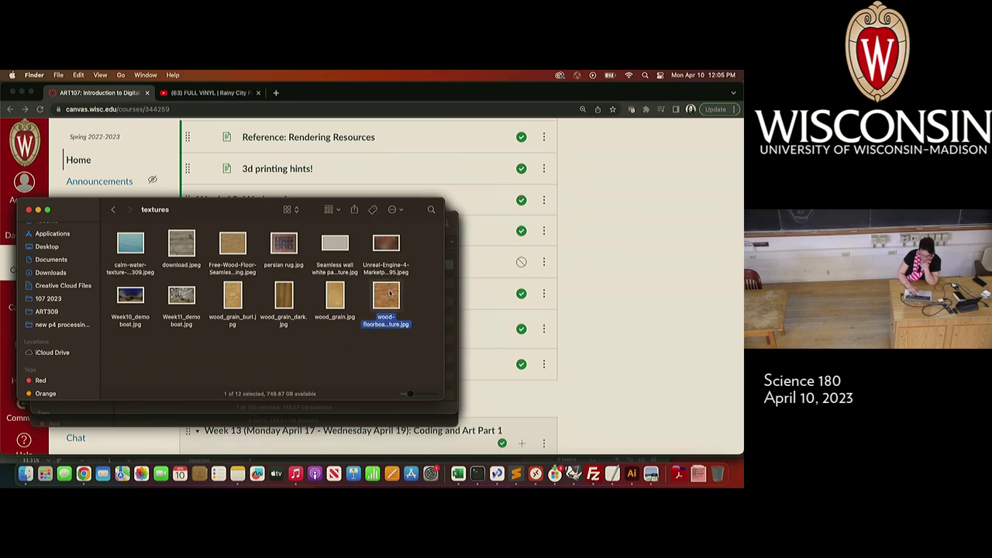
key("space")
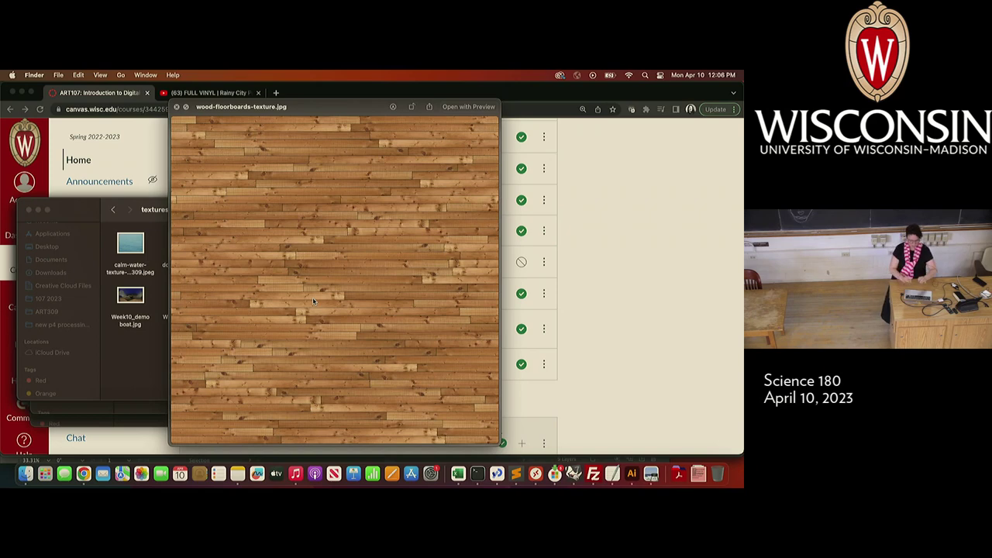
left_click(128, 357)
Step: Switch to Chrome, search Google for "wood texture seamless" in a new tab and browse the image results
left_click(609, 228)
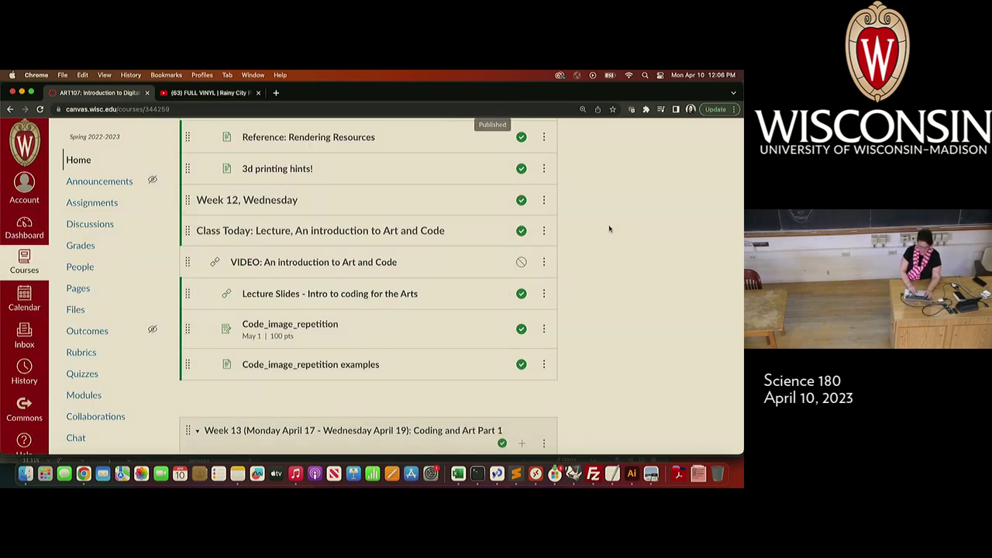
key("super+t")
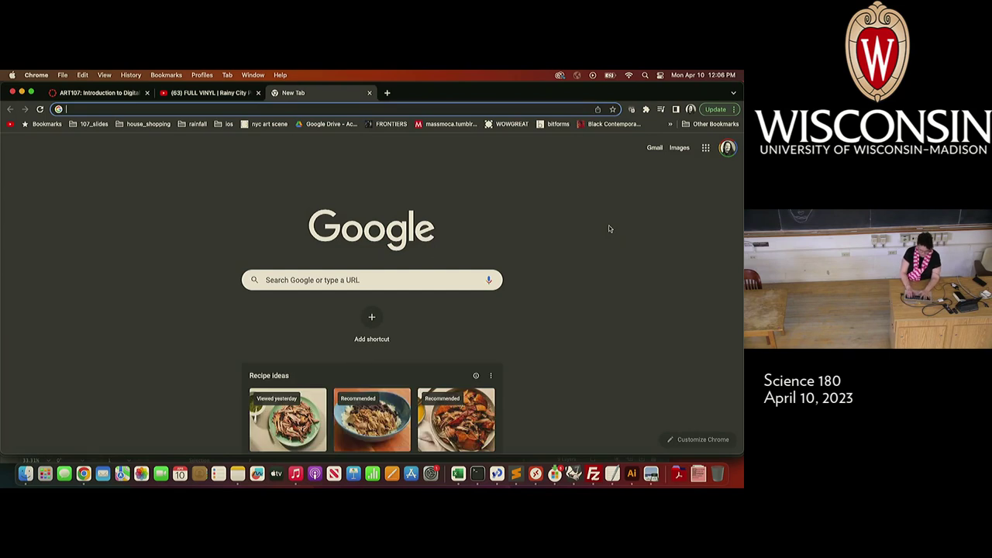
type("wood")
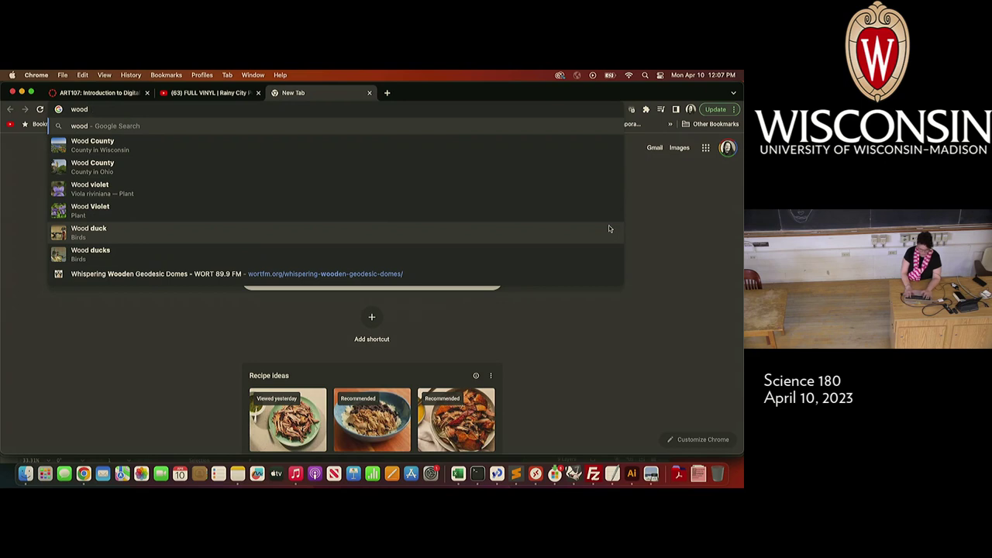
type(" tex")
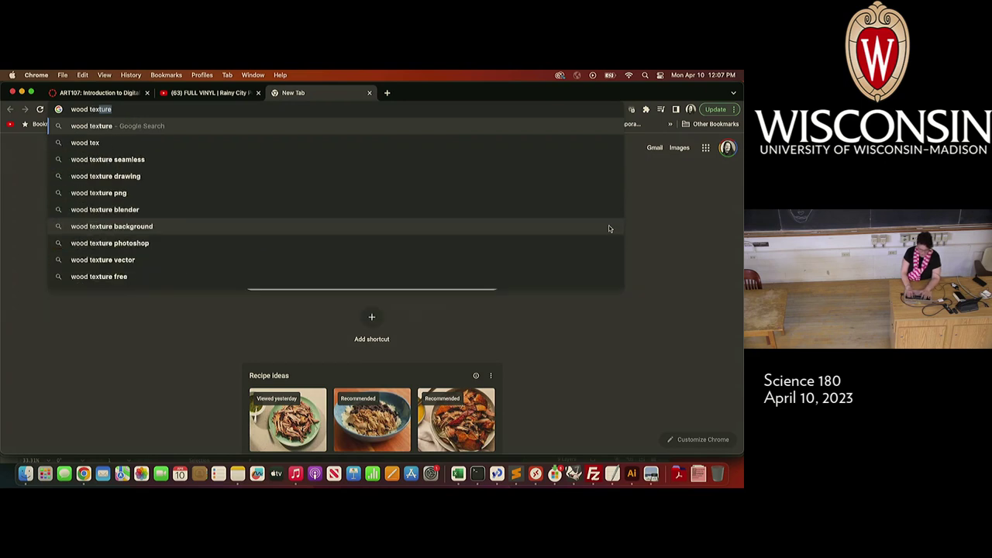
type("ture")
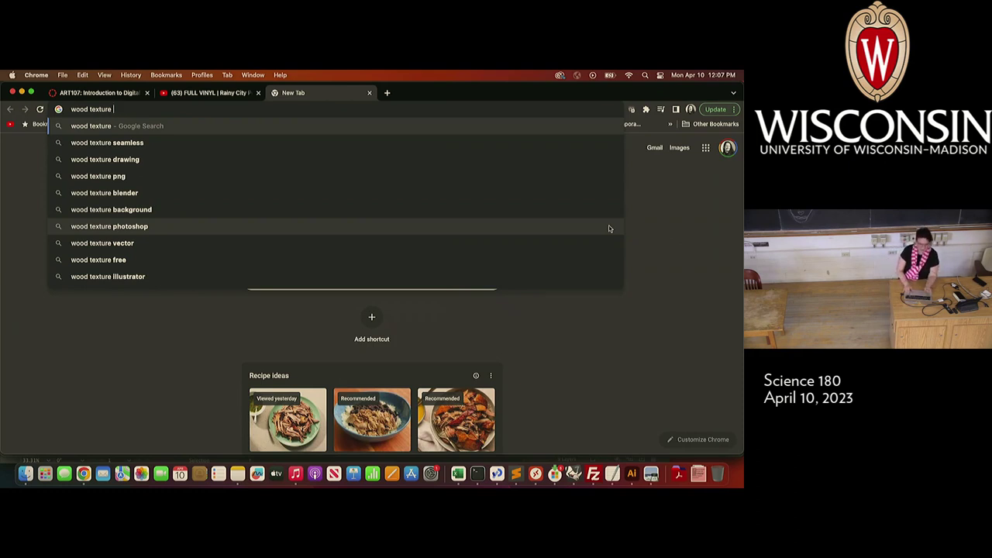
key("Down")
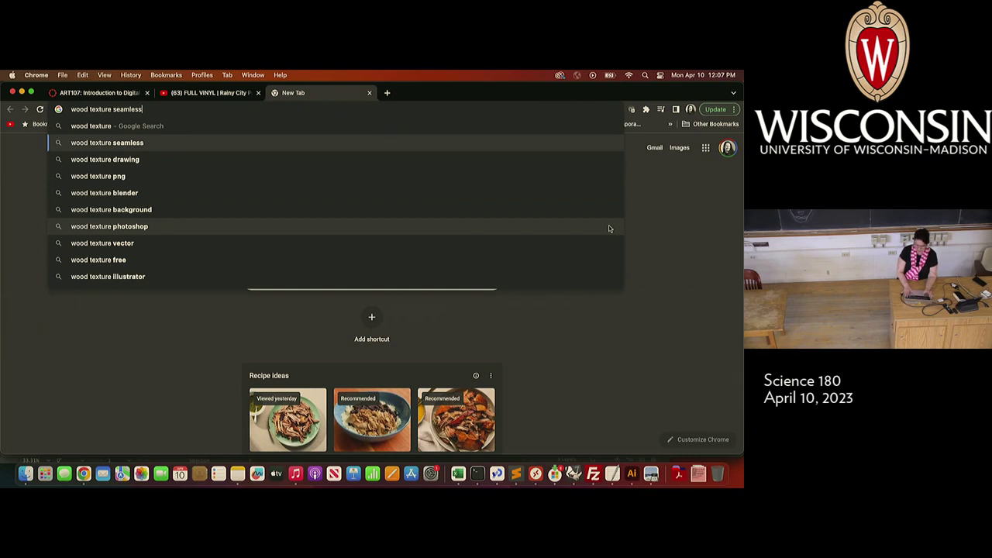
key("Return")
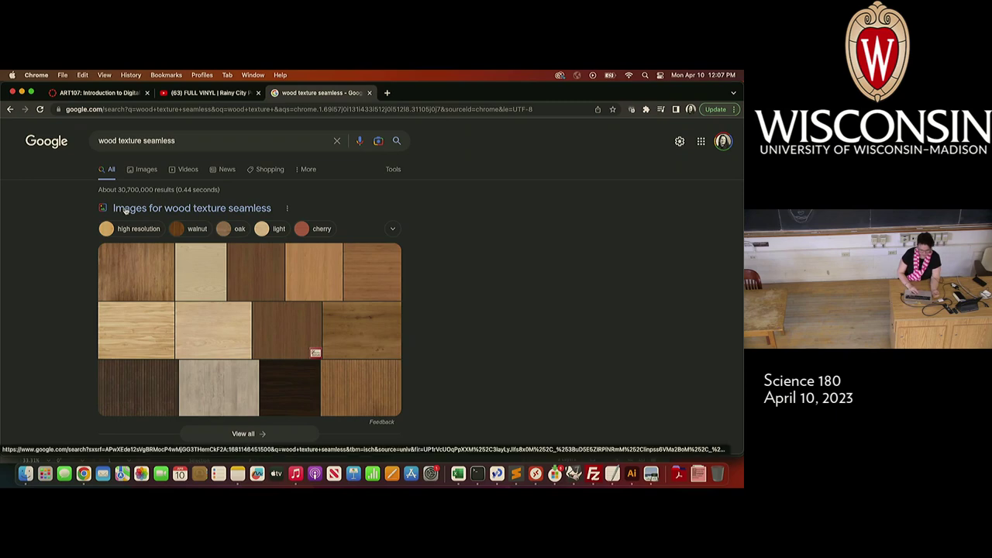
left_click(132, 210)
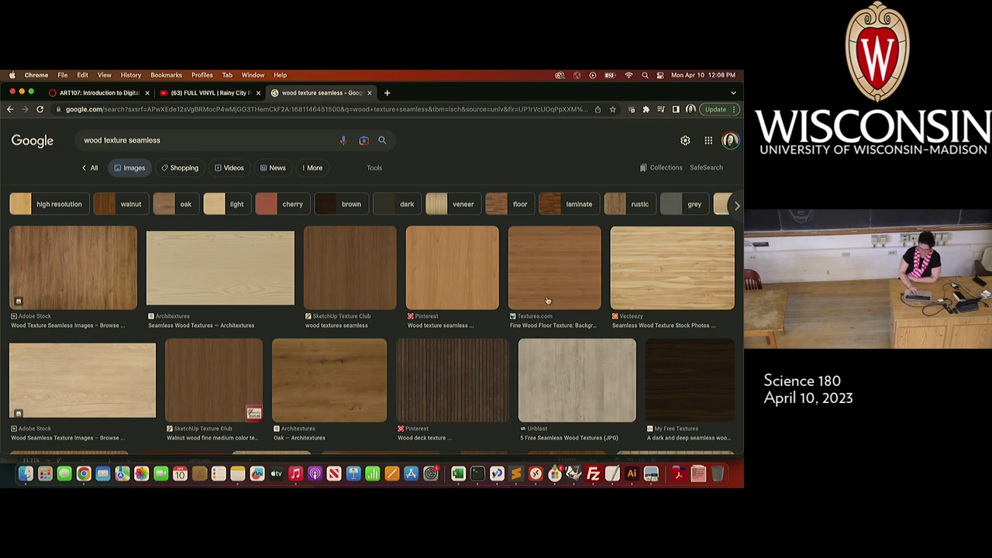
scroll(526, 297, "down", 4)
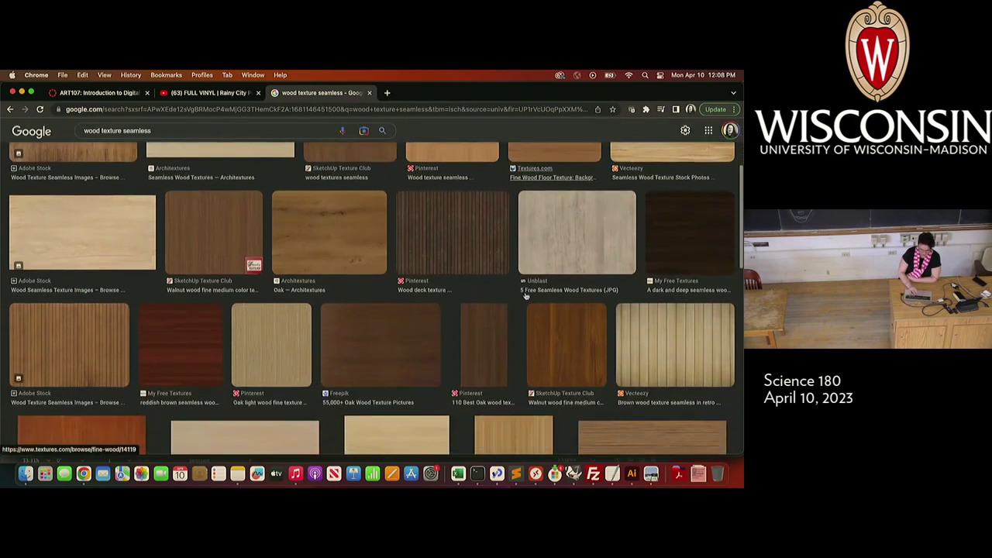
scroll(526, 296, "down", 3)
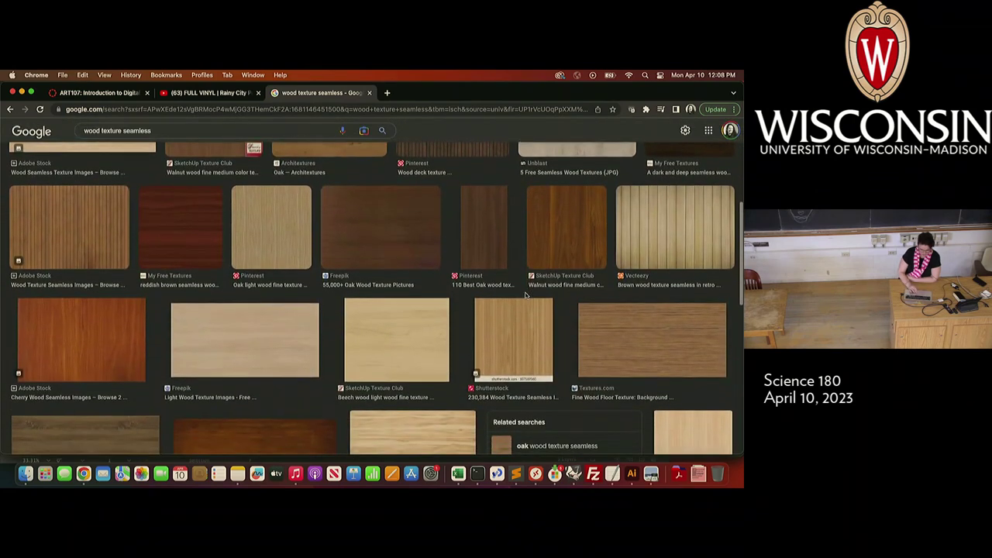
scroll(526, 296, "up", 8)
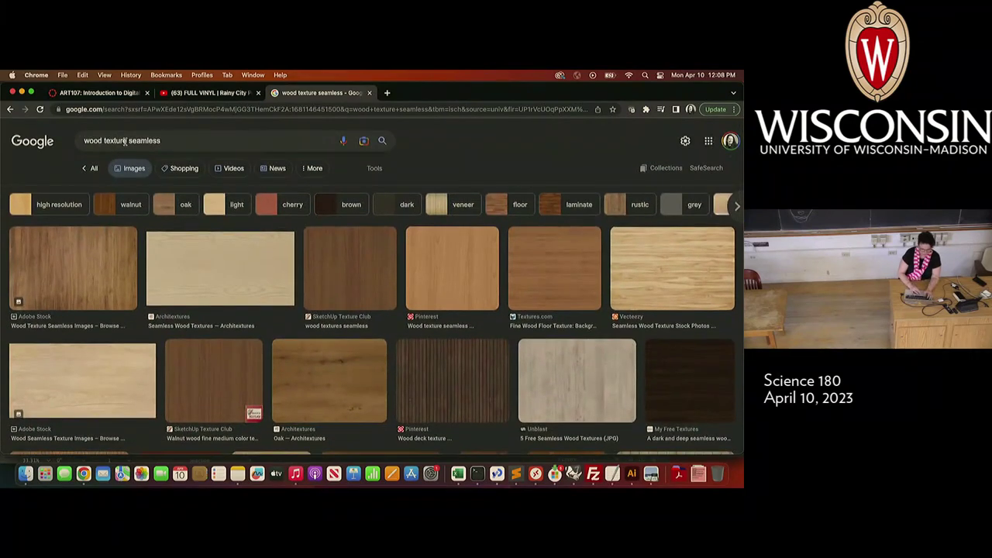
Step: Refine the image search to "wood texture floor seamless" and preview the Adobe Stock seamless wood flooring image
left_click(124, 140)
type("floor")
key("Return")
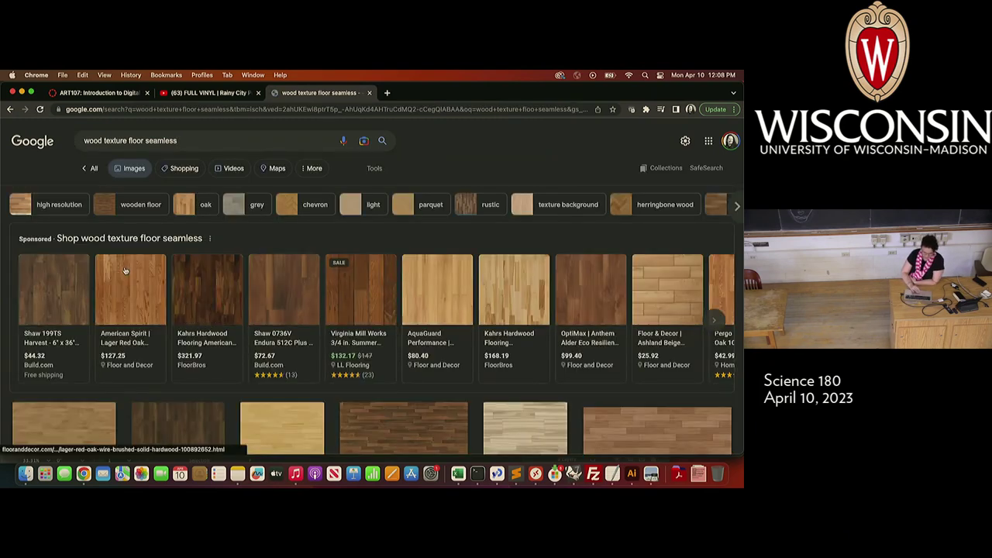
mouse_move(125, 270)
scroll(155, 347, "down", 4)
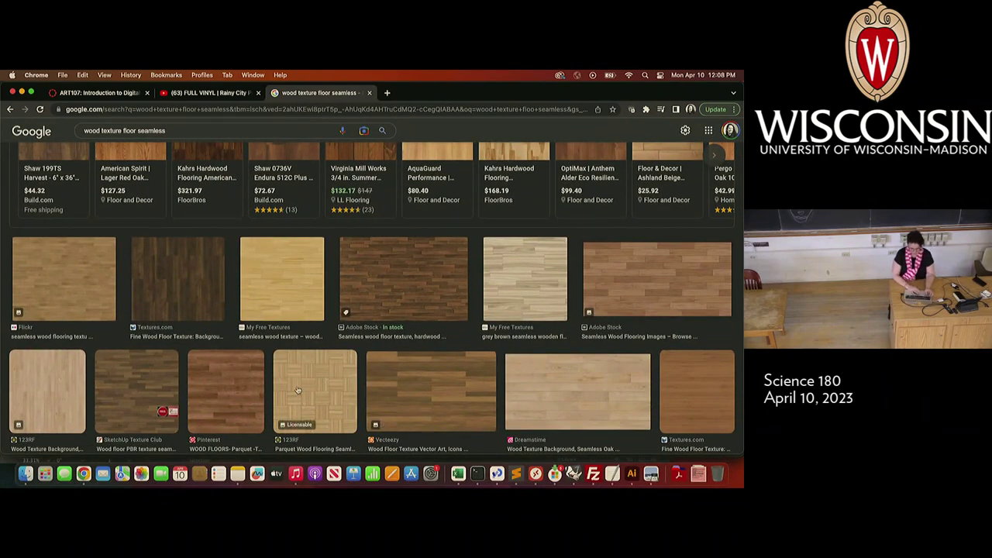
left_click(648, 294)
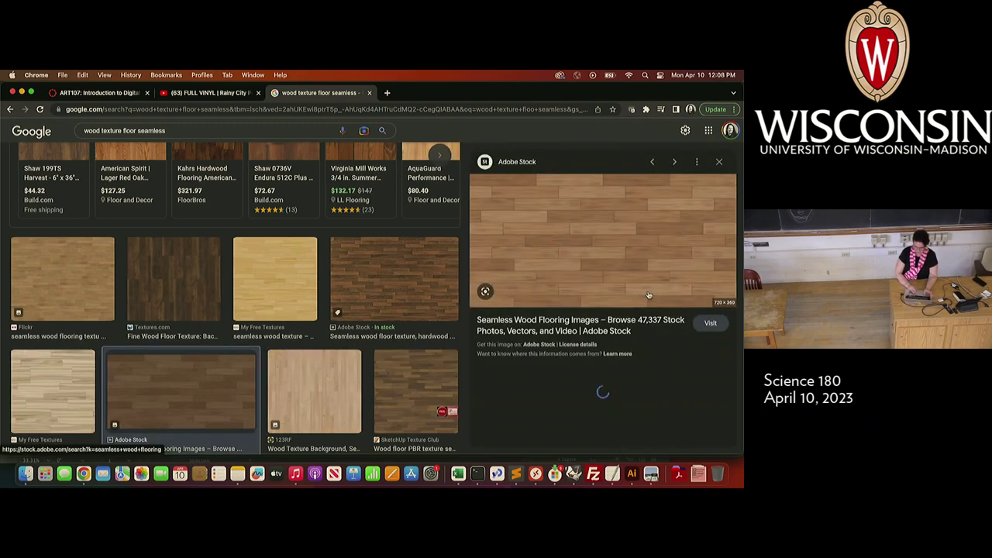
right_click(644, 258)
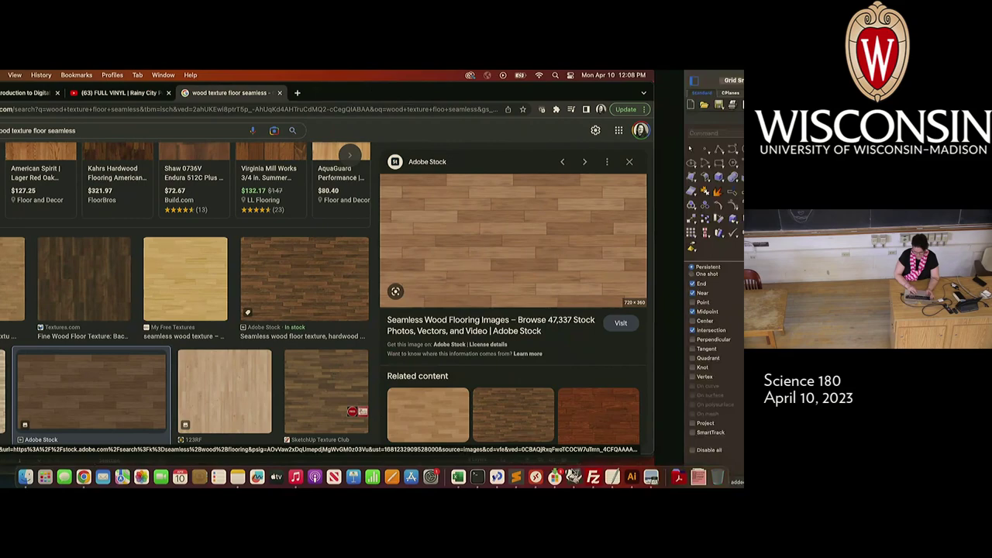
Step: Switch to Rhino, select the room's floor surface and assign it a new Custom material
left_click(572, 473)
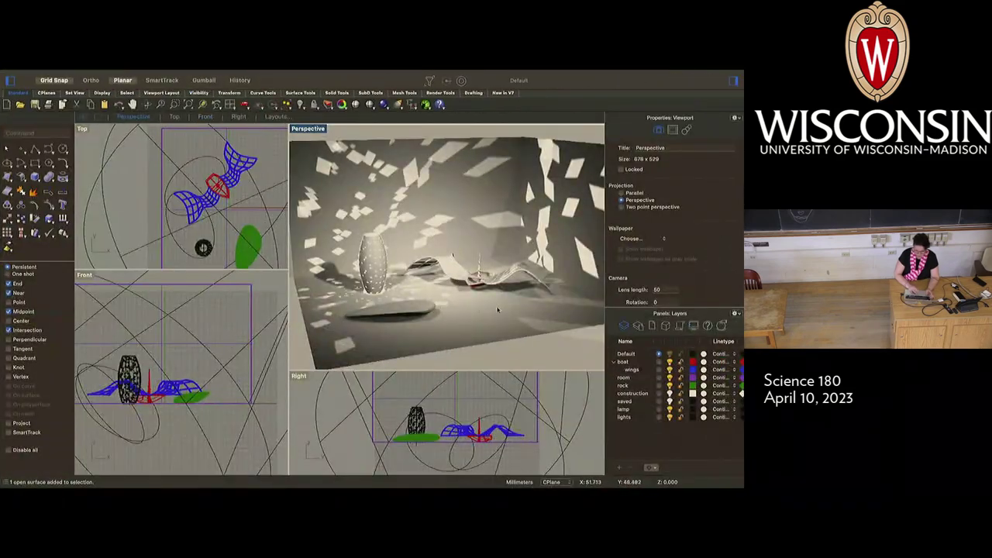
left_click(459, 320)
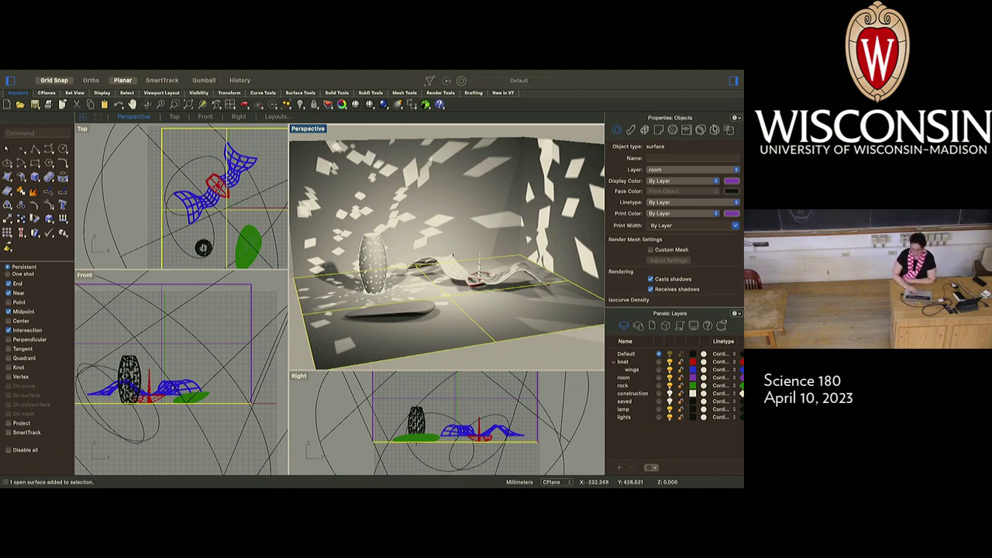
left_click(631, 131)
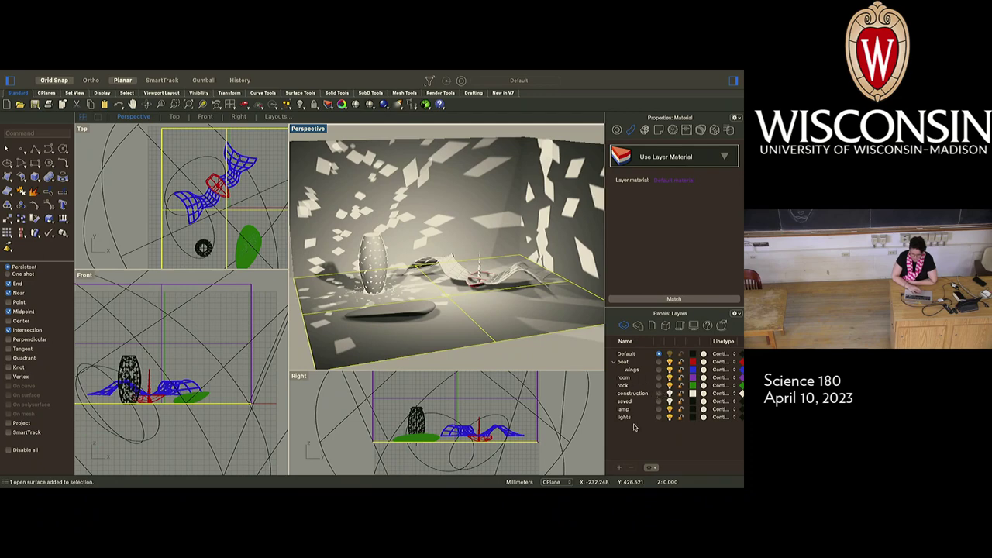
left_click(725, 159)
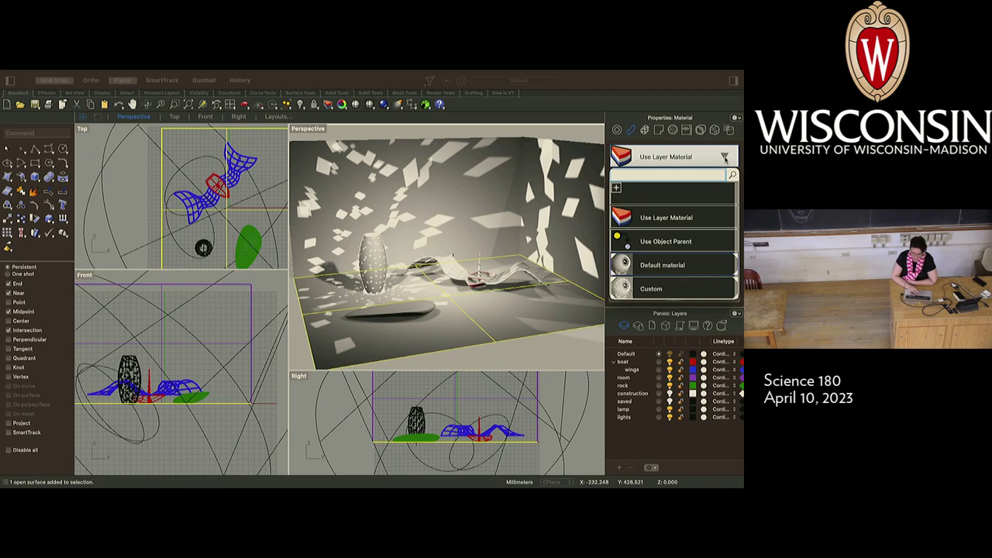
left_click(616, 189)
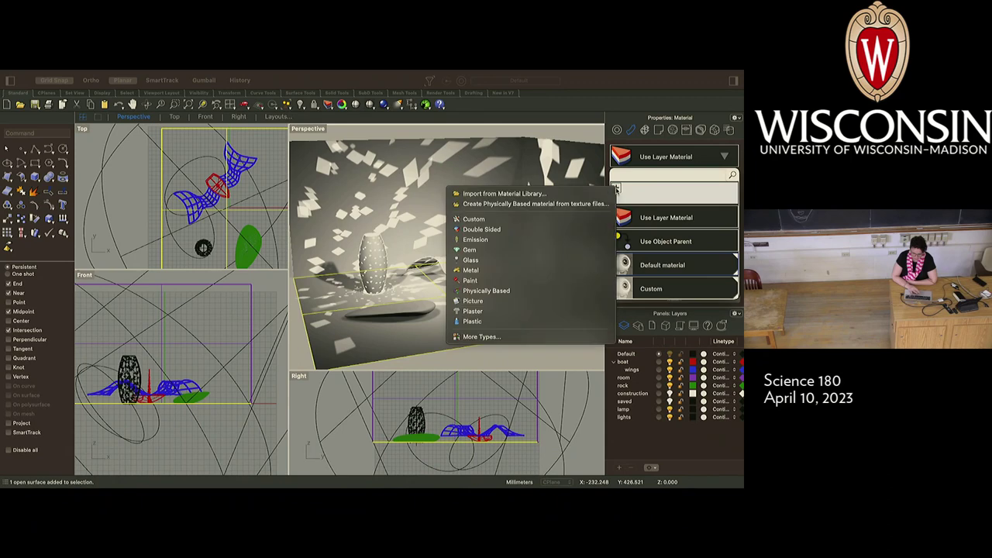
left_click(520, 223)
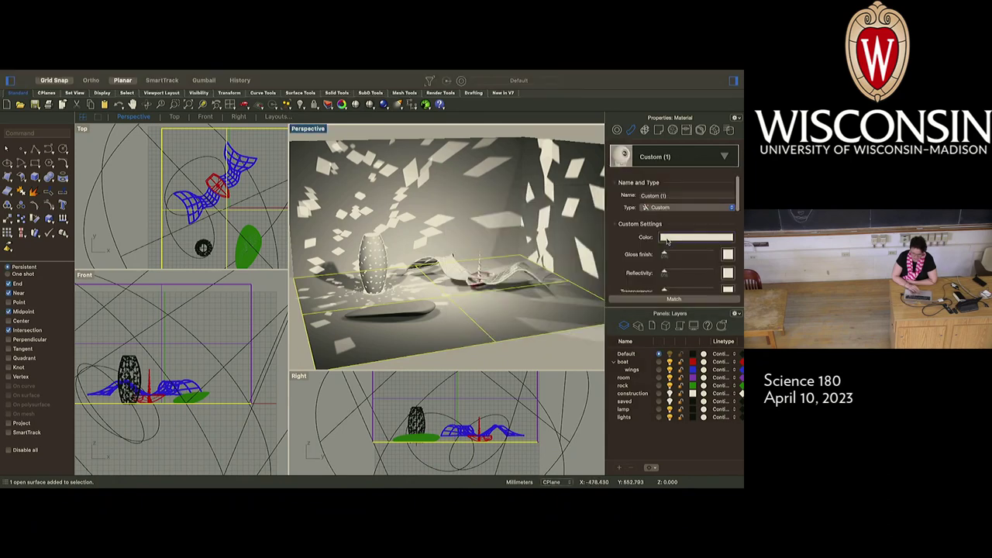
Step: Assign wood-floorboards-texture.jpg from the textures folder as the color texture of the floor's Custom material
scroll(665, 242, "down", 2)
scroll(665, 243, "down", 5)
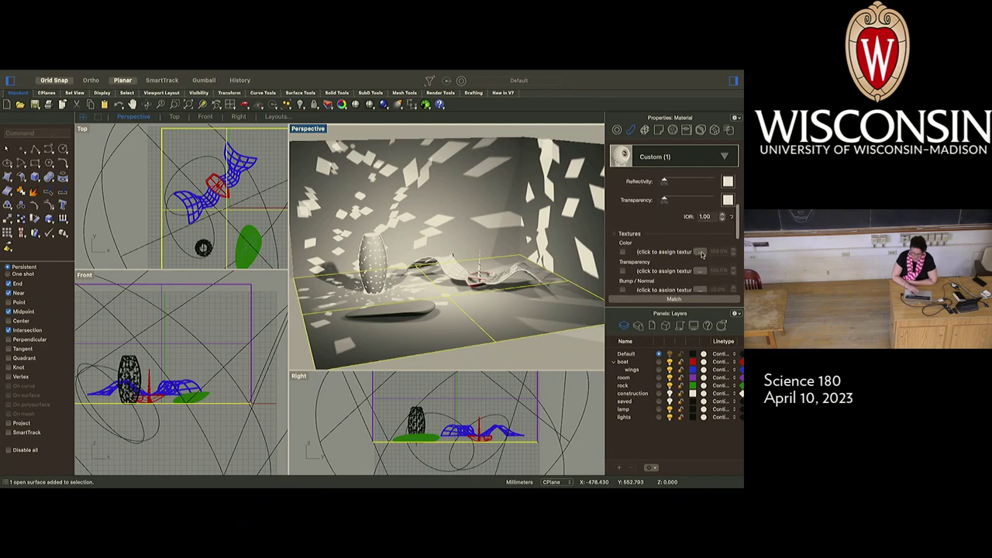
left_click(699, 252)
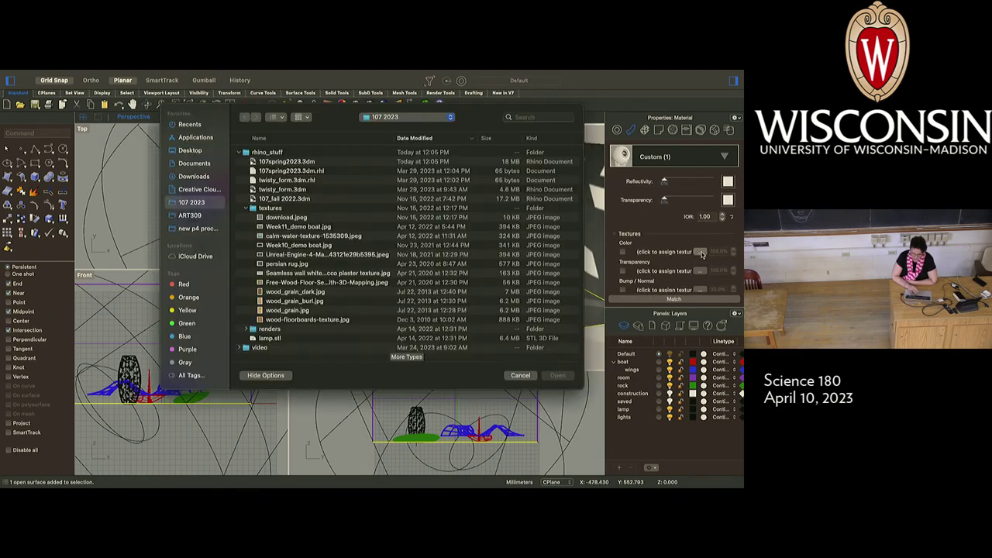
left_click(270, 322)
left_click(554, 377)
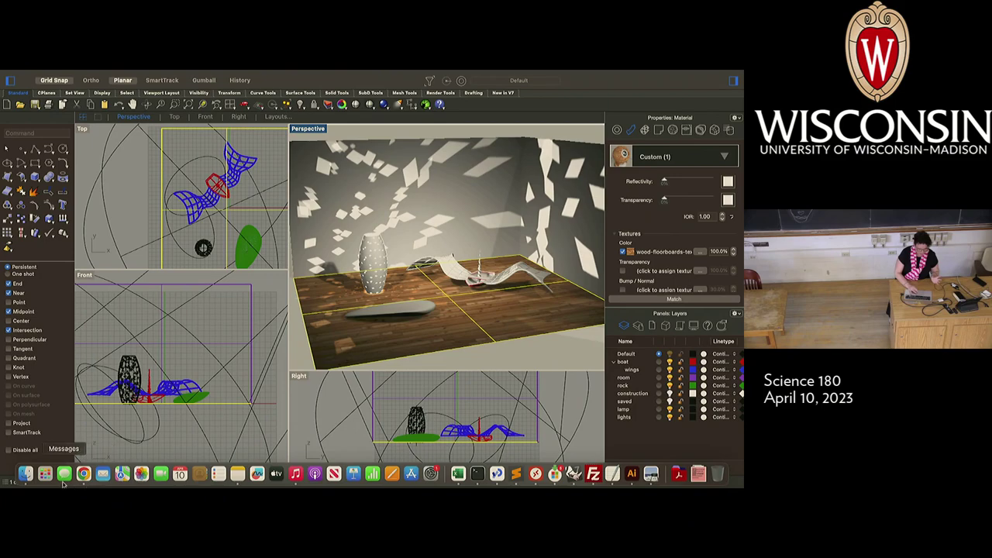
Step: Switch to Finder, close the textures folder preview to look over the texture files, and return to Rhino
left_click(28, 476)
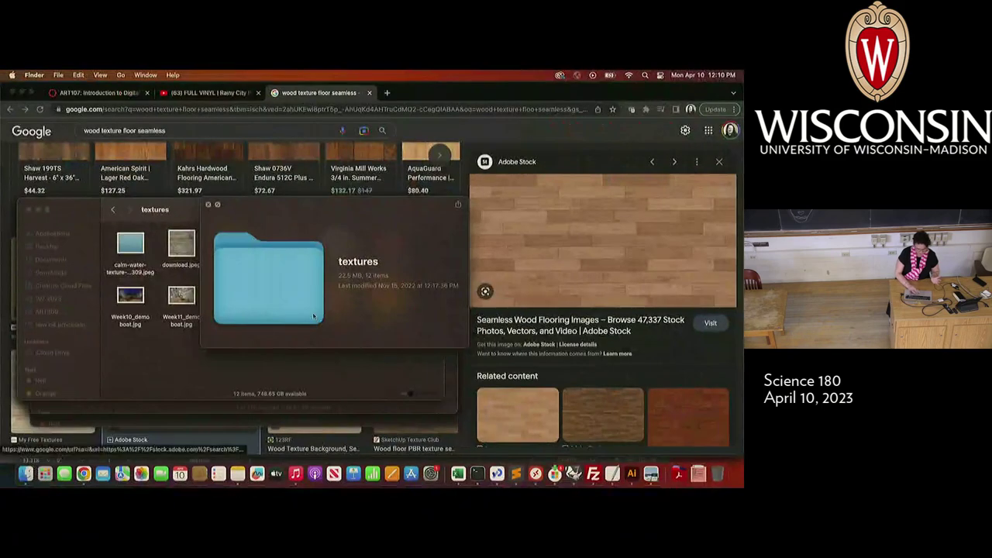
left_click(207, 205)
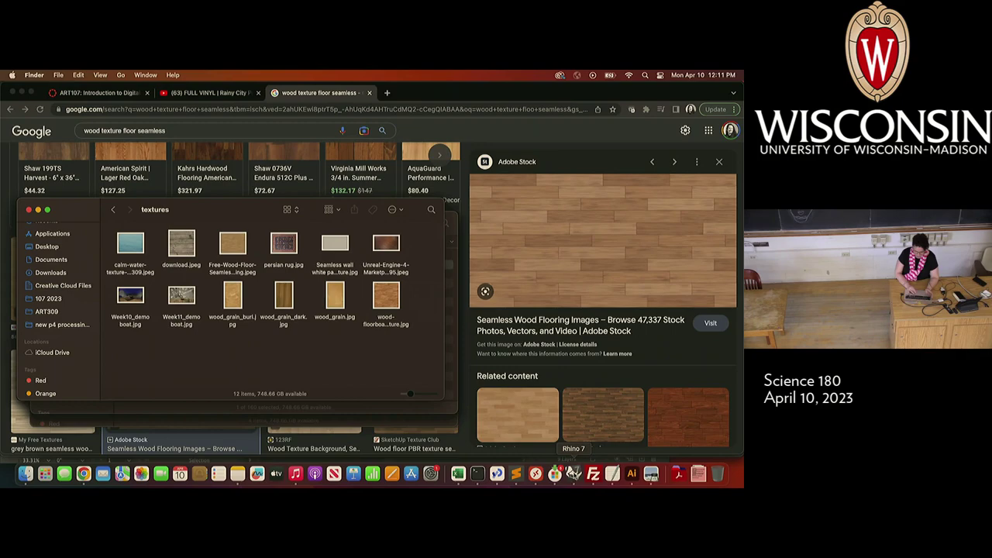
left_click(573, 472)
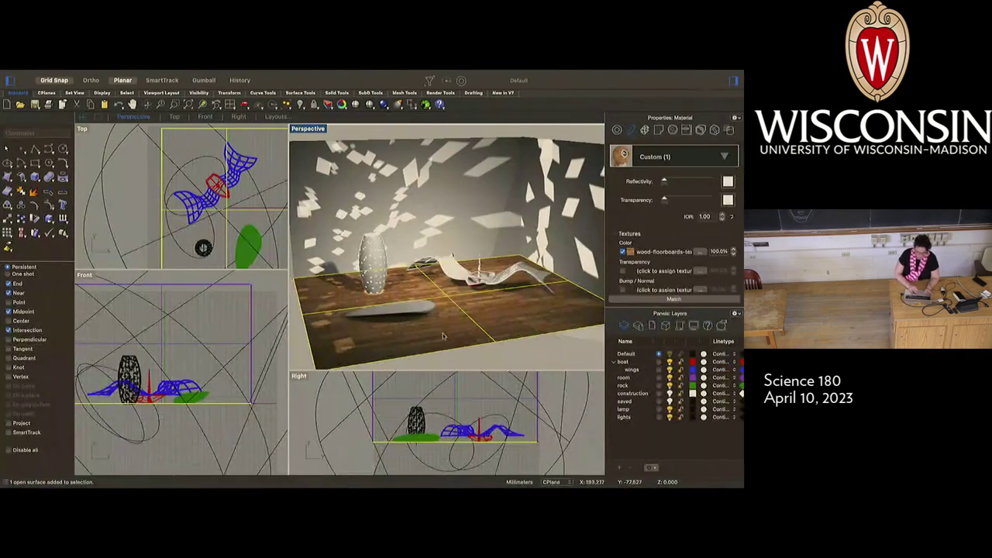
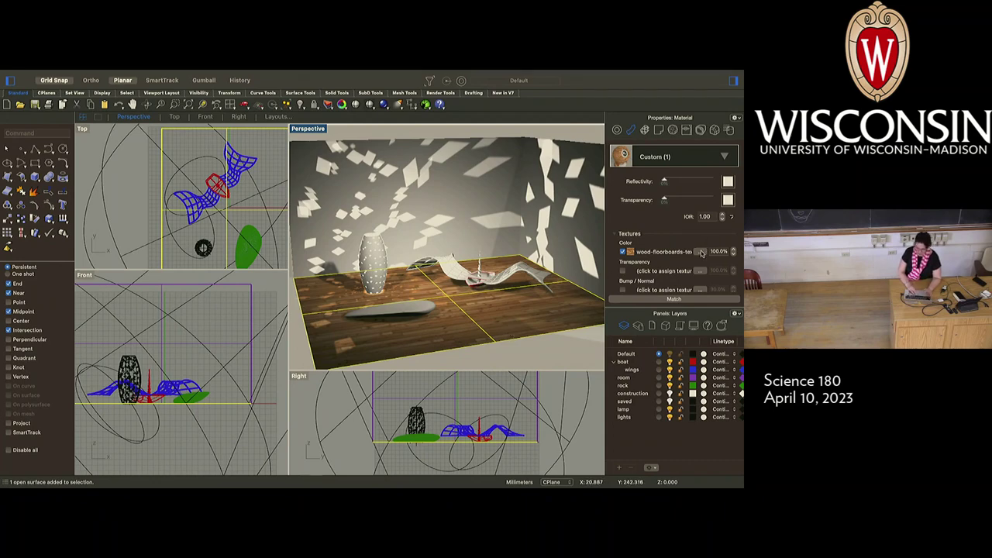
Step: Open the wood-floorboards color texture in the Content Editor and enlarge the editor to show its mapping settings
left_click(700, 253)
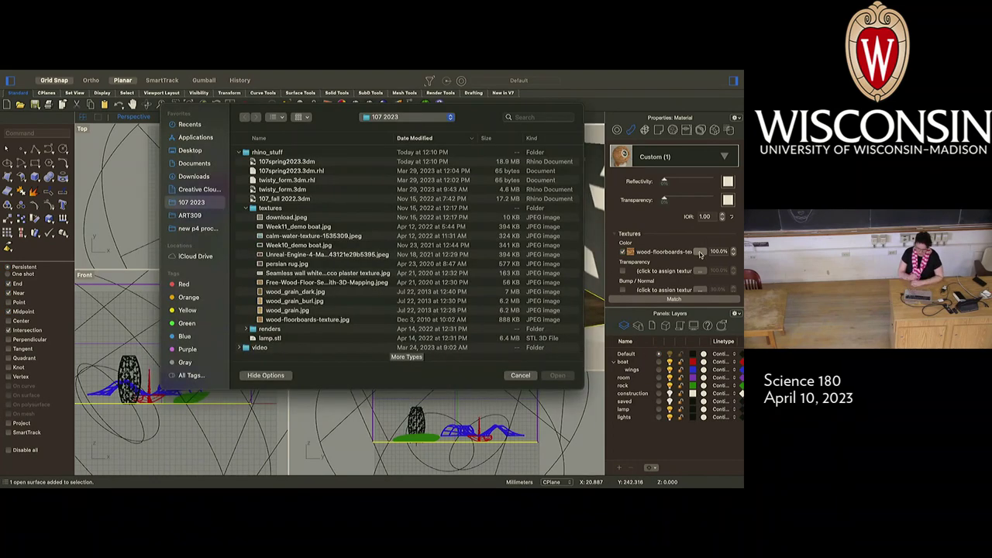
left_click(520, 375)
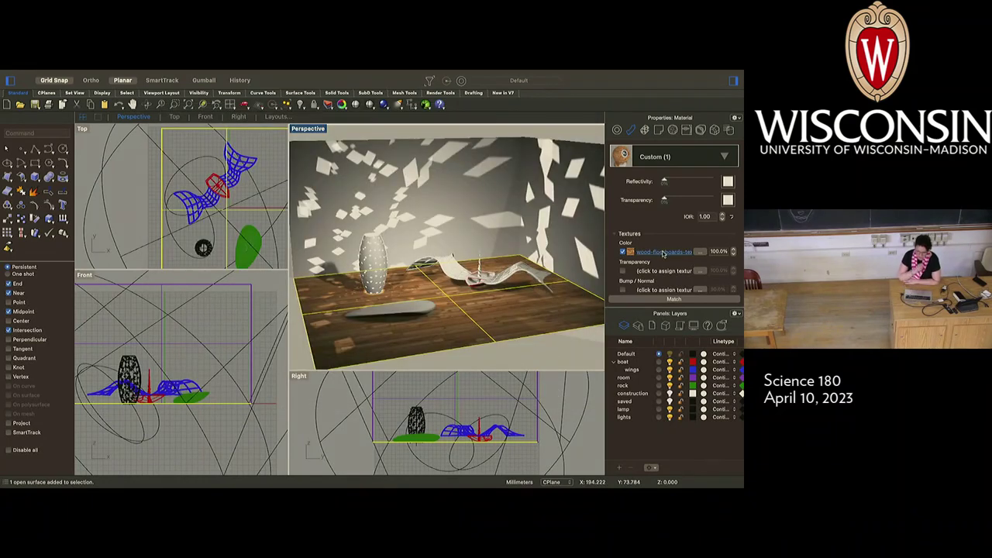
left_click(662, 253)
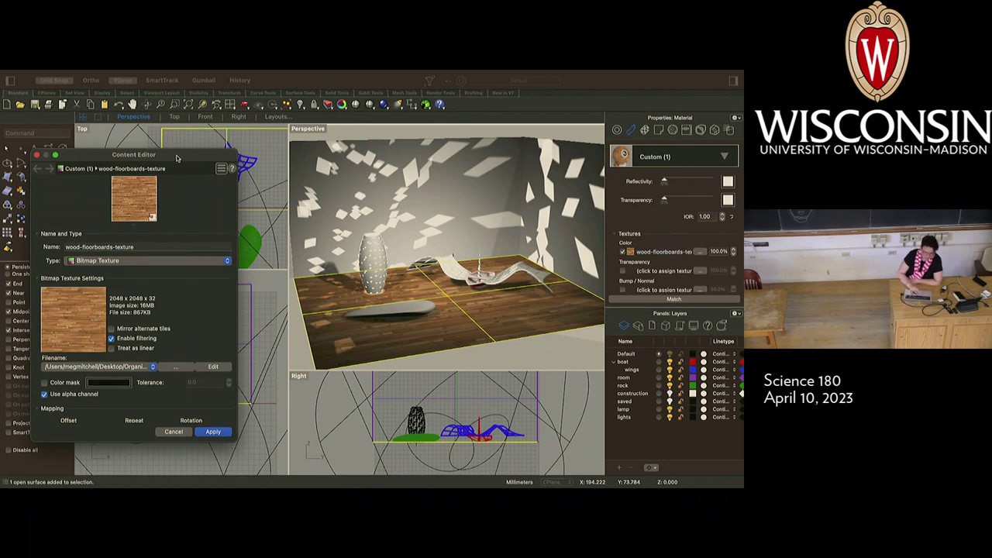
left_click_drag(176, 158, 253, 96)
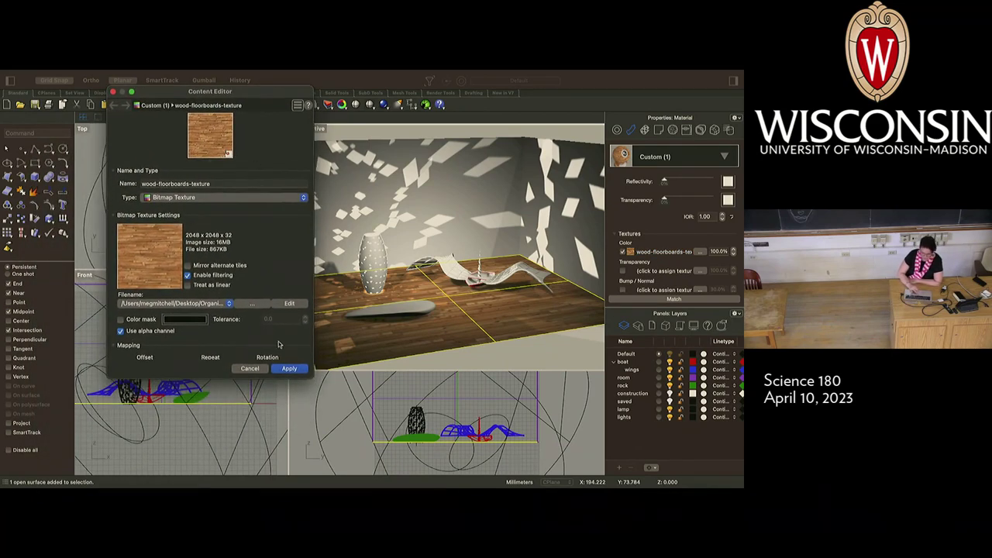
left_click_drag(312, 378, 364, 477)
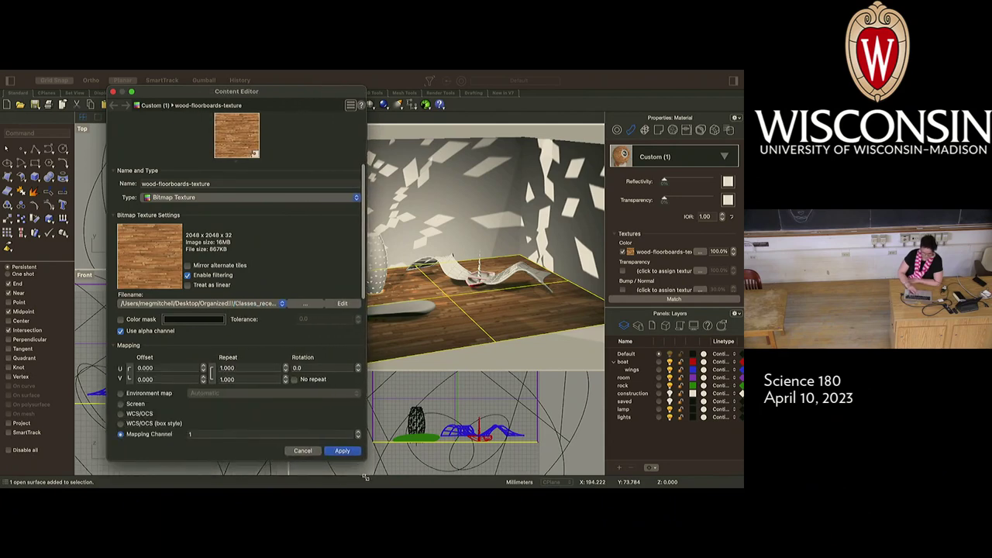
Step: Try a texture rotation of 90 degrees and reset the rotation to 0
left_click(310, 367)
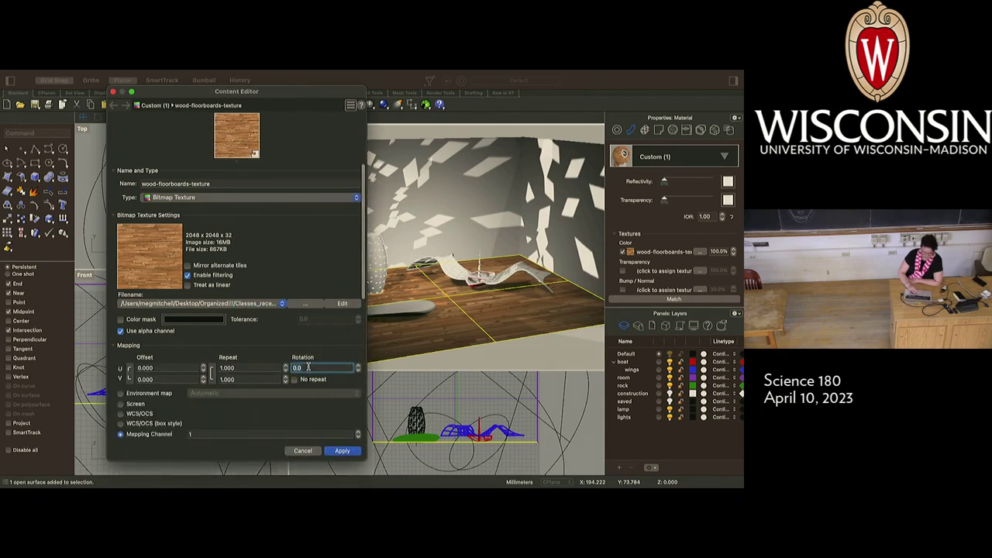
type("90")
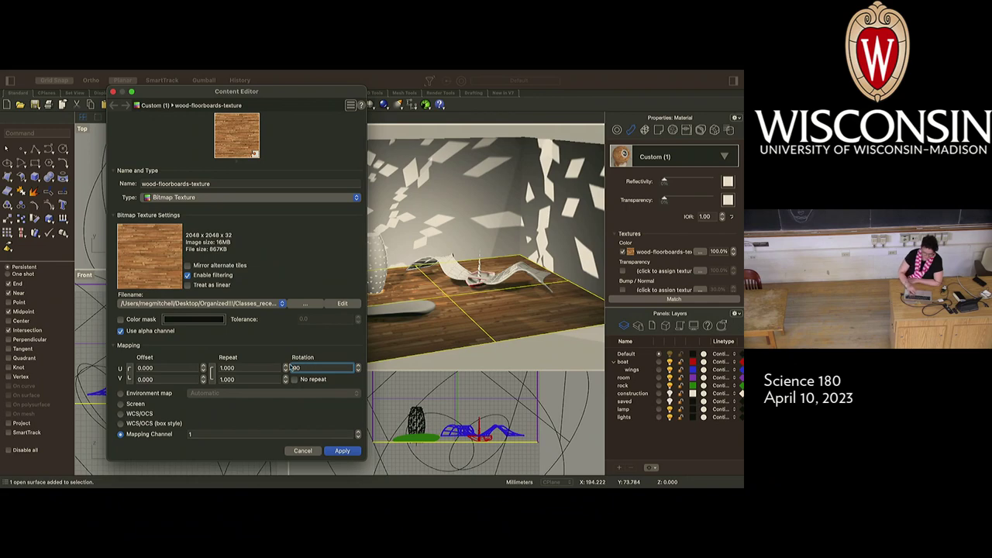
left_click(268, 368)
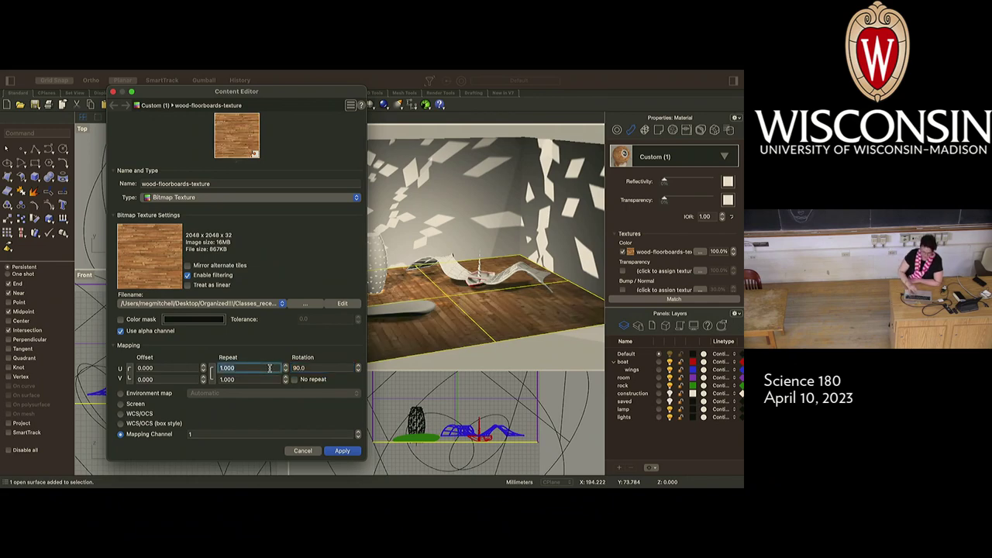
left_click(307, 368)
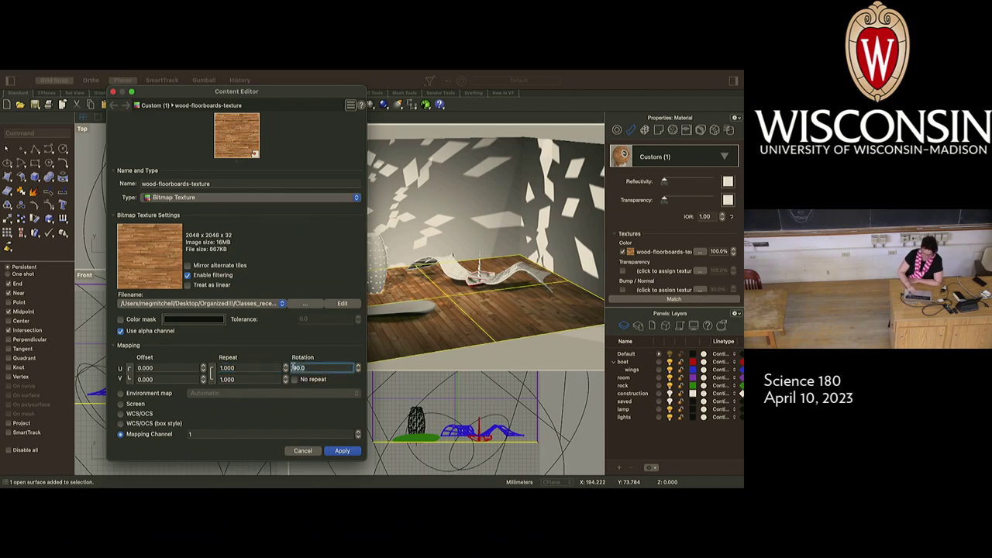
type("0")
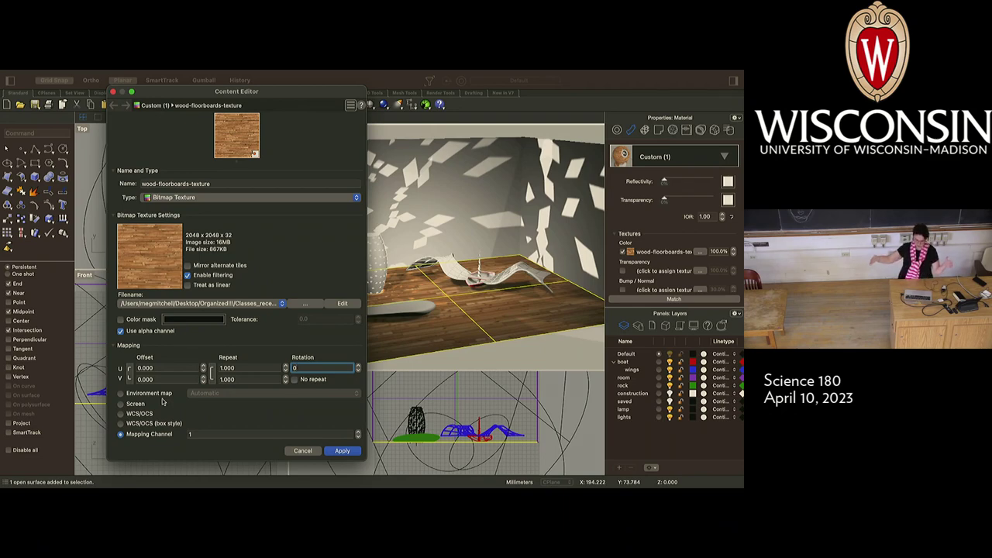
Step: Set the floorboard texture's repeat to 3 in both U and V and apply the change
left_click(235, 368)
type("10")
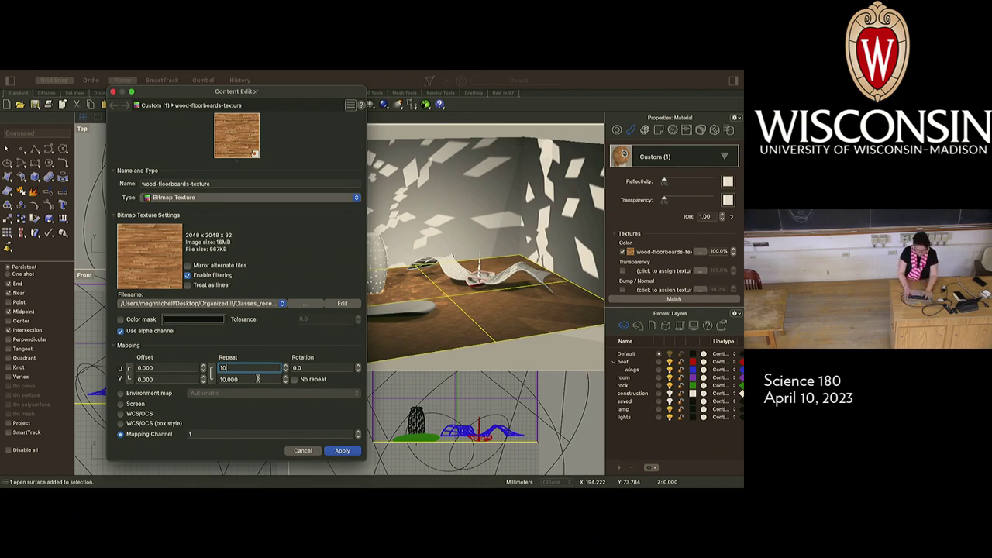
key("BackSpace")
key("BackSpace")
type("3")
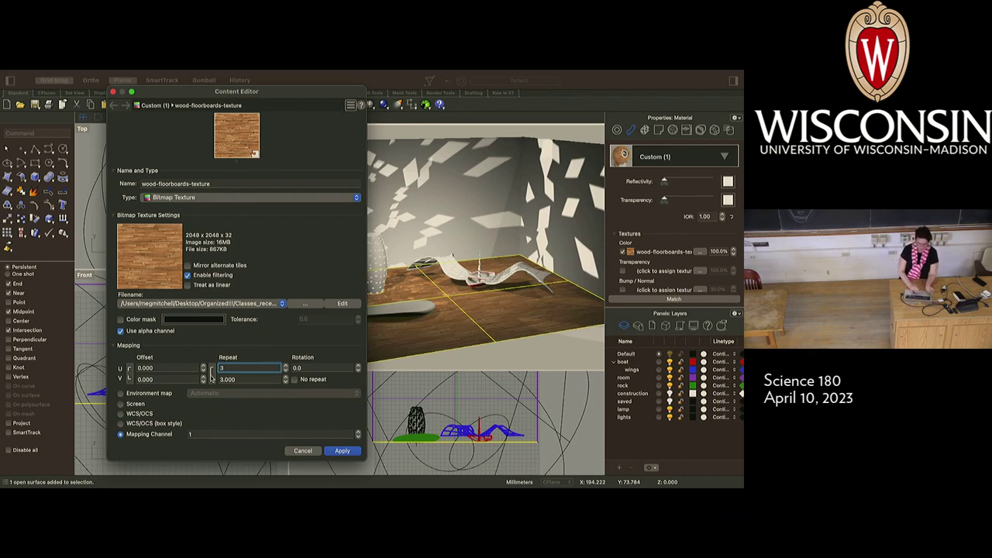
scroll(290, 407, "down", 5)
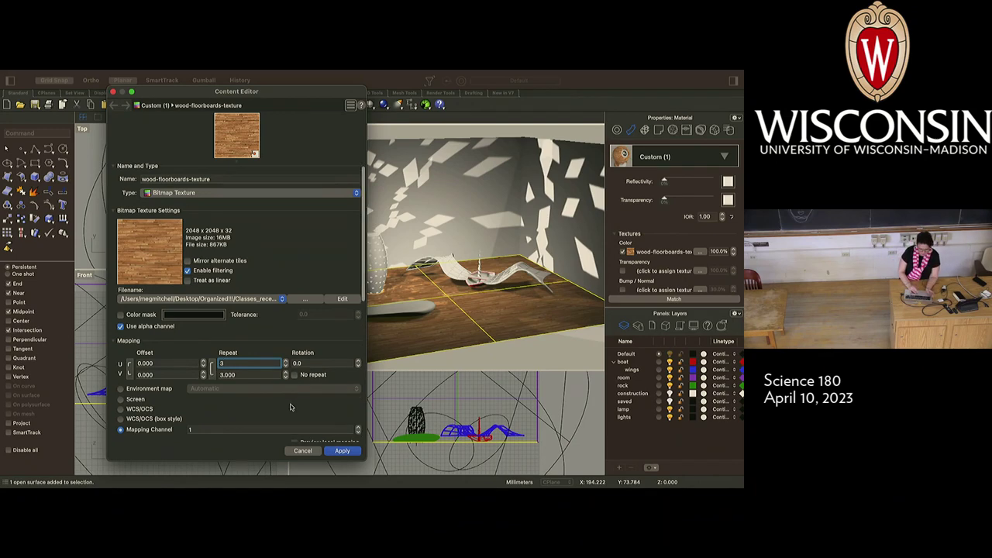
left_click(342, 452)
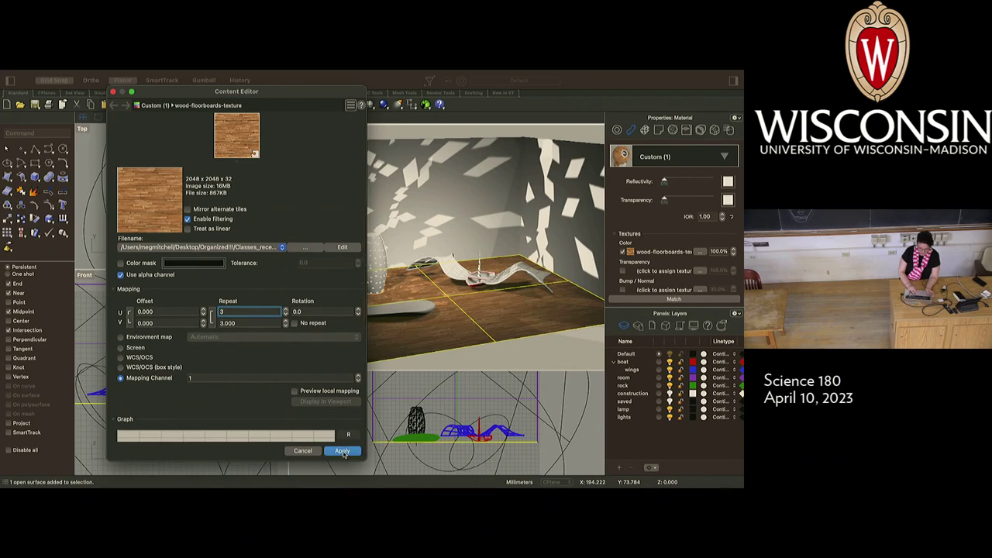
Step: Select both walls of the room in the Perspective viewport
scroll(497, 355, "down", 5)
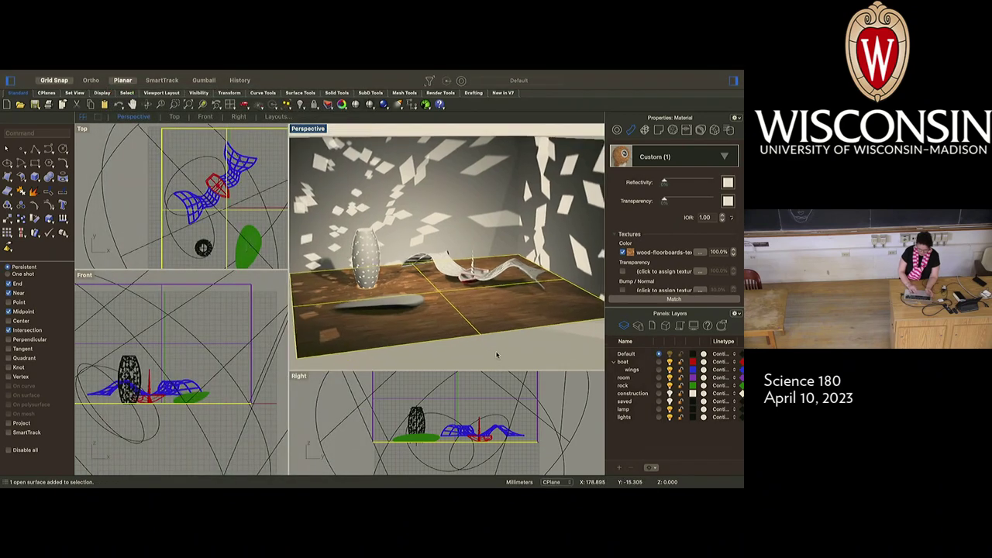
scroll(497, 354, "down", 2)
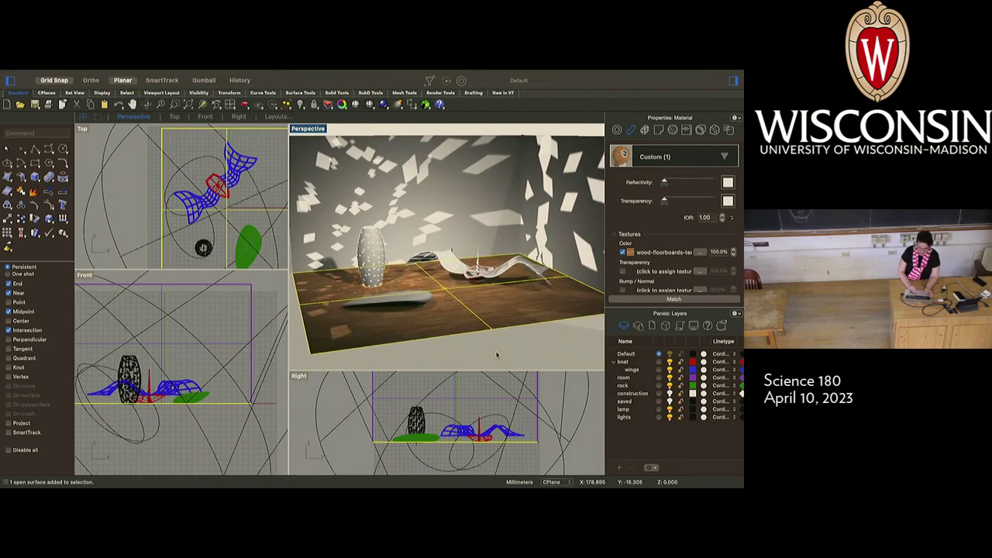
left_click(482, 198)
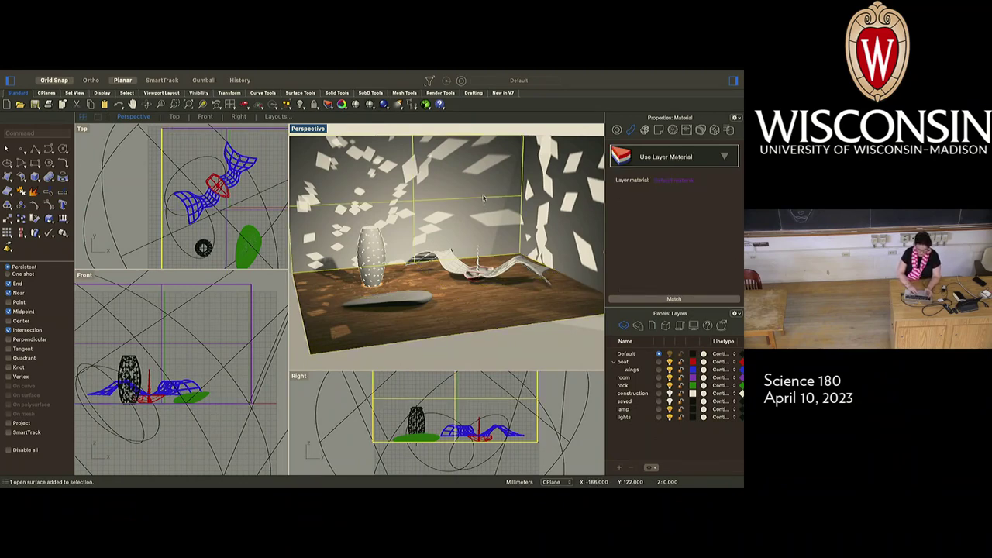
left_click(556, 235, "shift")
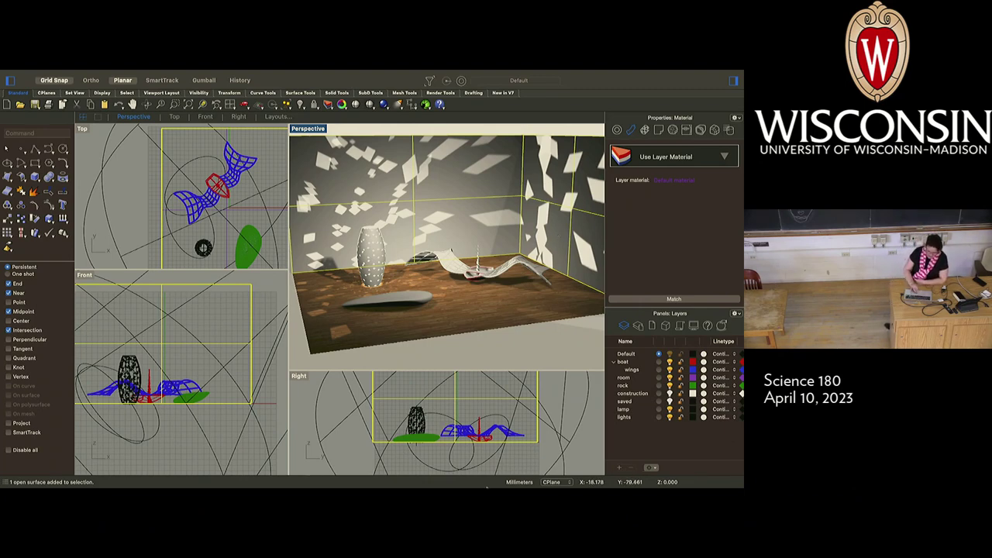
Step: Switch to Finder and preview "Seamless wall white paint stucco plaster texture.jpg" in the textures folder, closing the preview when done
mouse_move(151, 476)
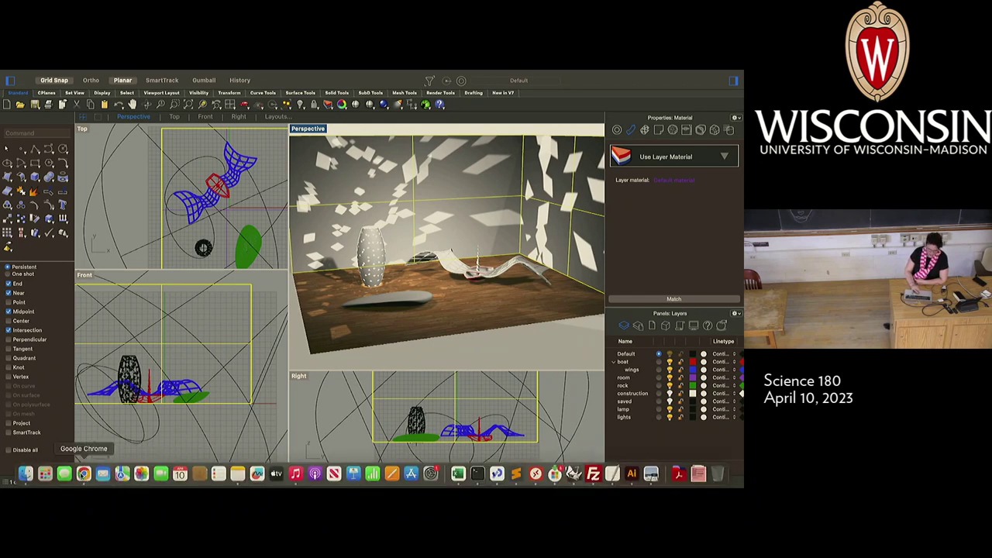
left_click(26, 472)
left_click(335, 245)
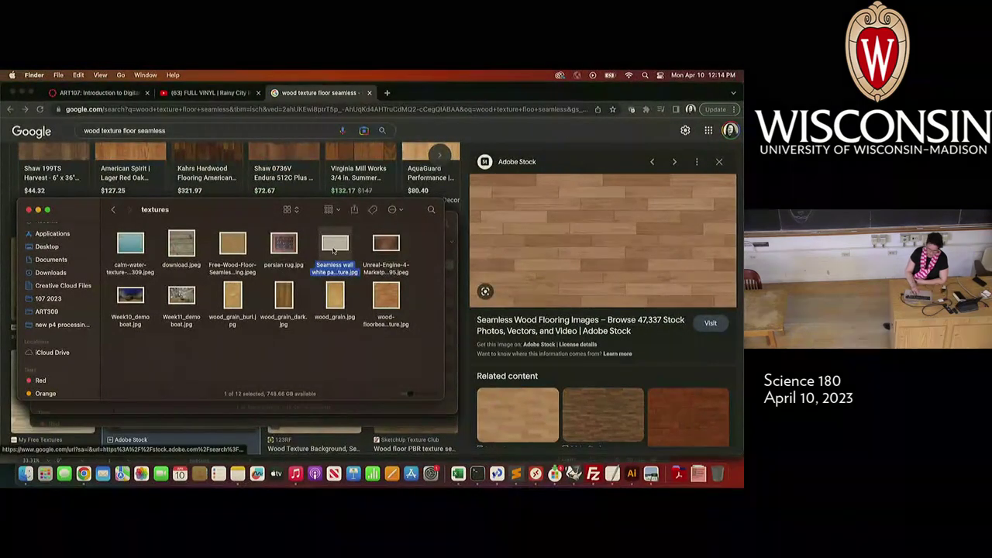
key("space")
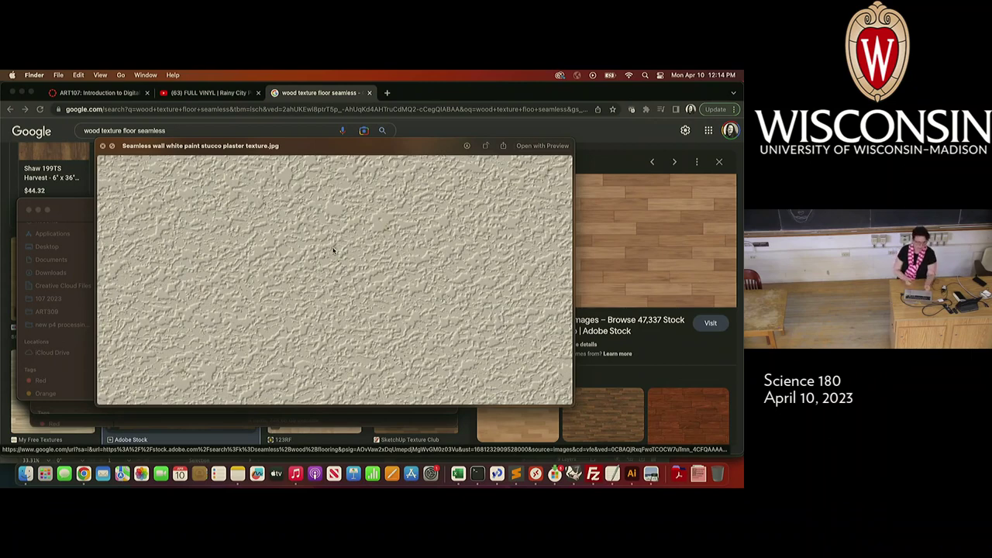
left_click(102, 146)
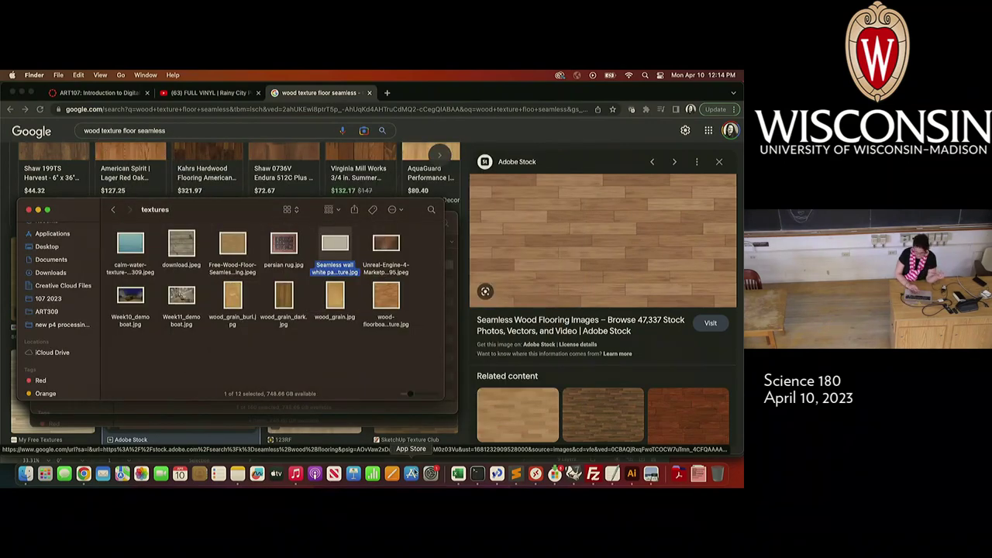
Step: Switch back to Rhino and assign a new Custom material to the selected walls
left_click(574, 475)
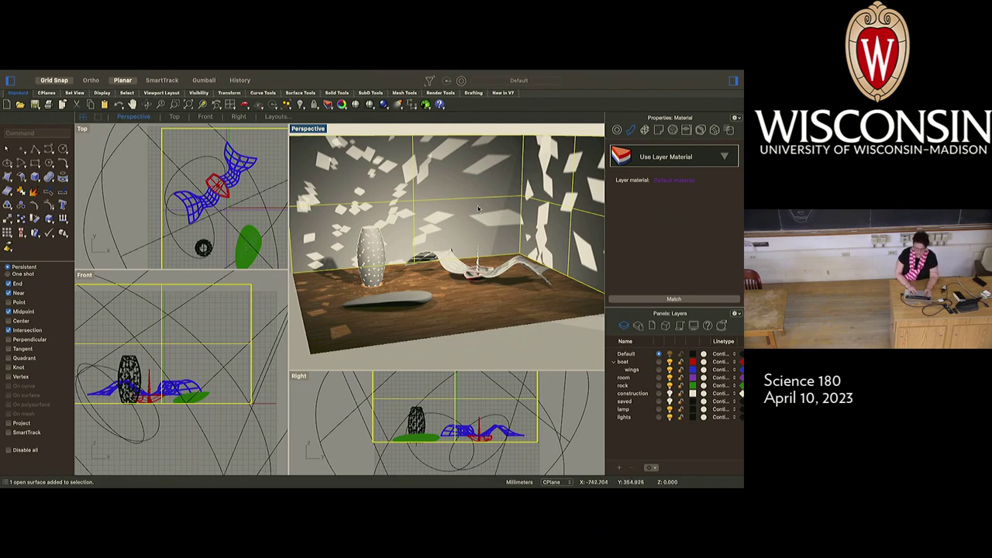
left_click(723, 157)
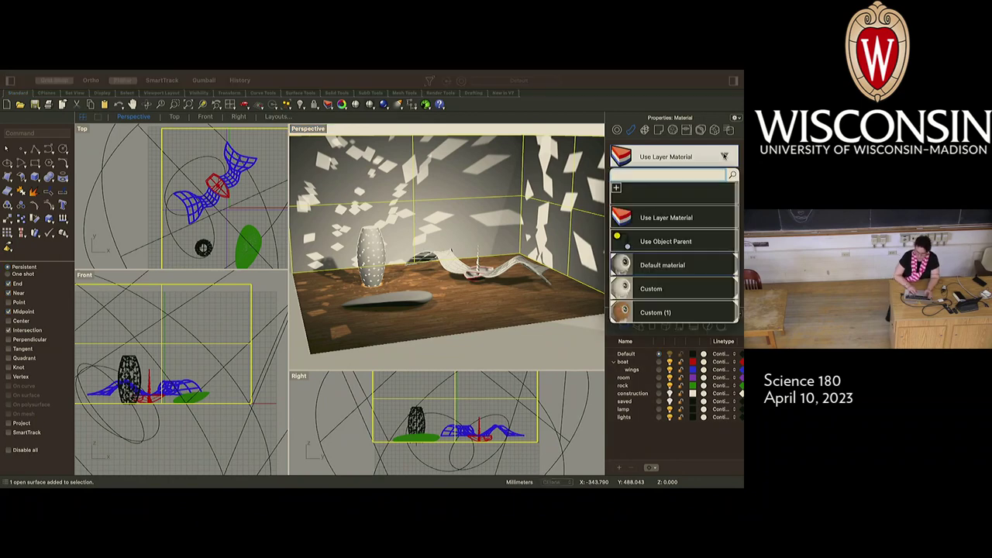
left_click(615, 188)
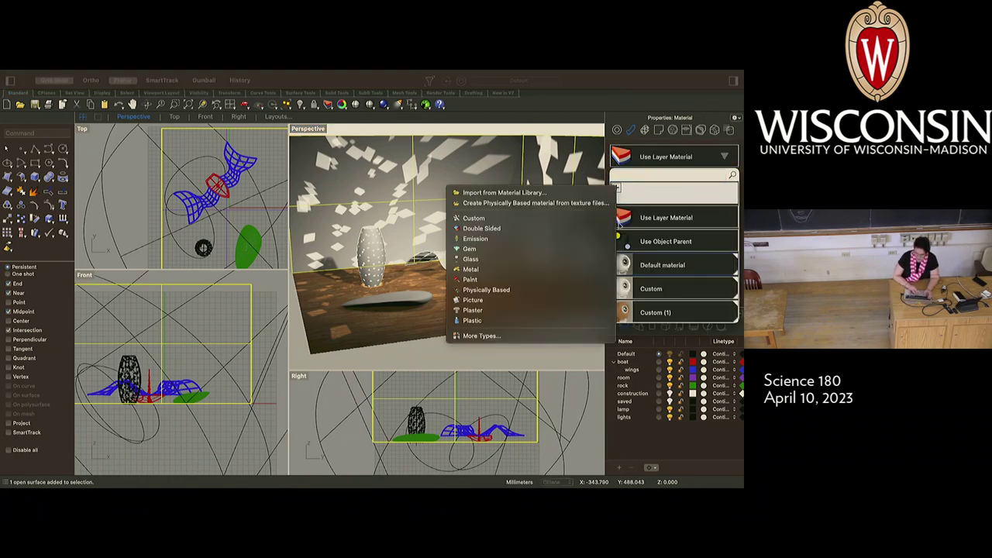
left_click(533, 220)
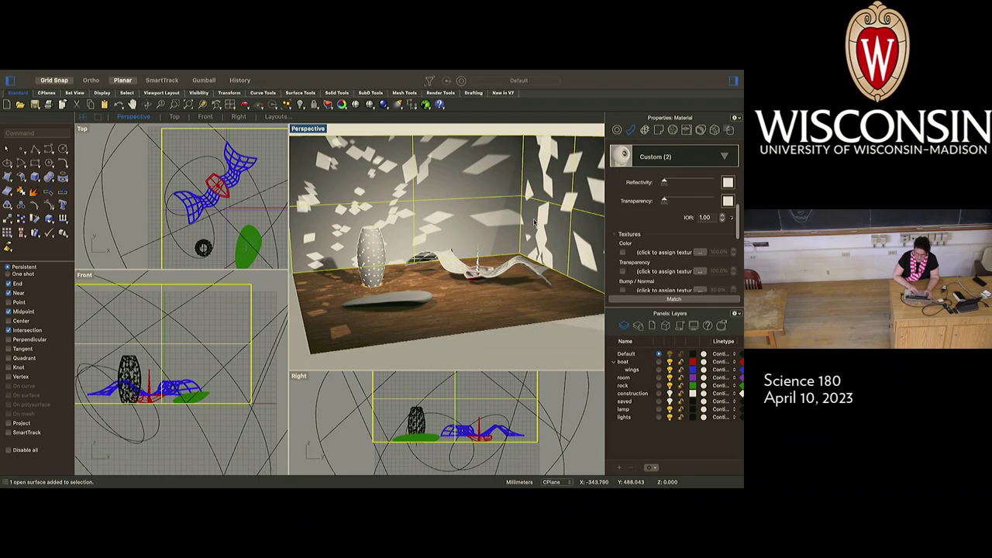
Step: Load "Seamless wall white paint stucco plaster texture.jpg" from the textures folder as the wall material's color texture
left_click(698, 252)
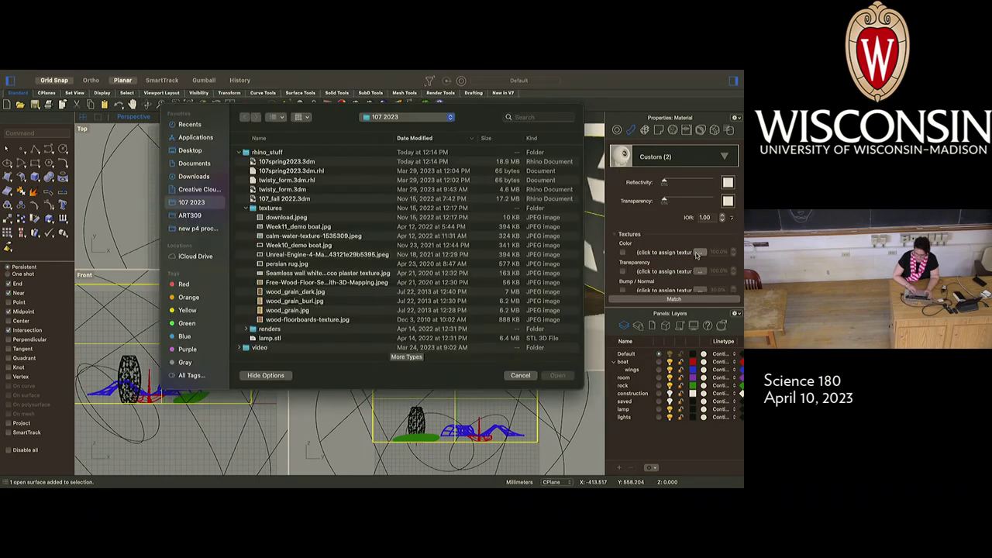
left_click(284, 274)
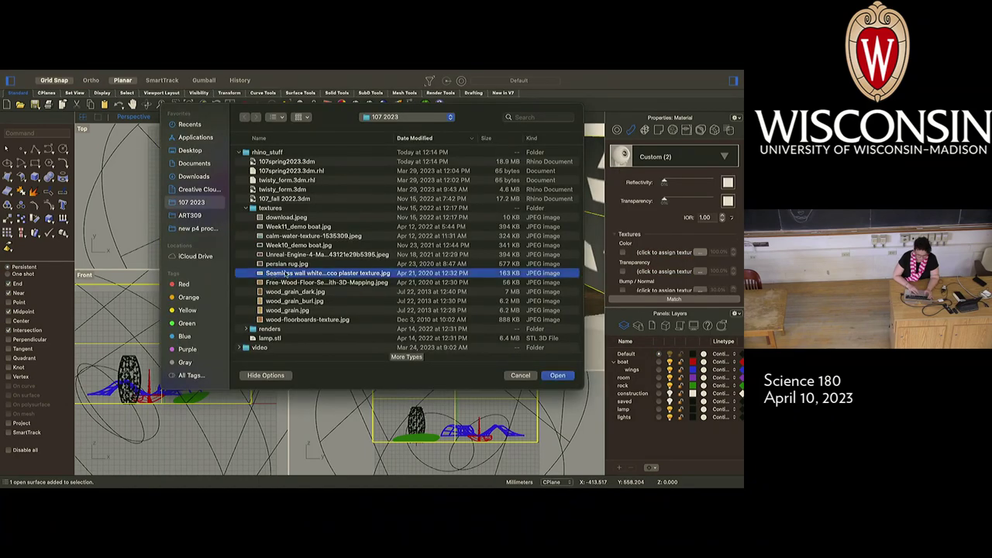
left_click(559, 375)
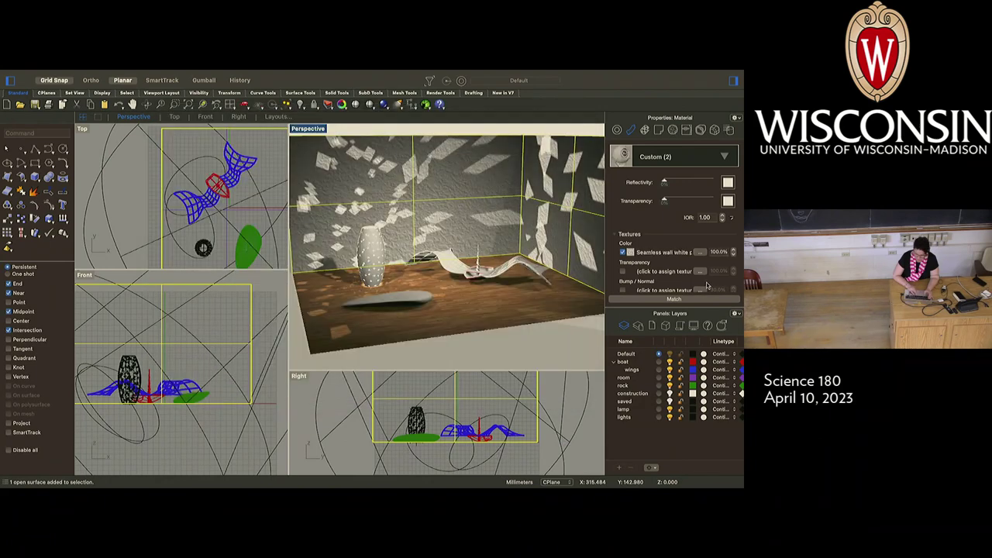
Step: Set the plaster texture's repeat to 5 in both U and V and apply the change
left_click(665, 253)
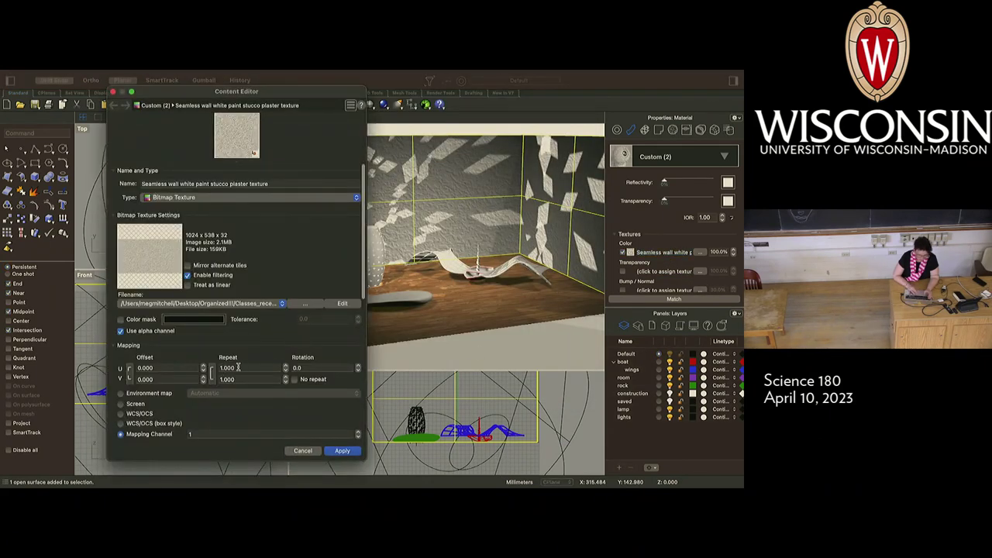
left_click(220, 367)
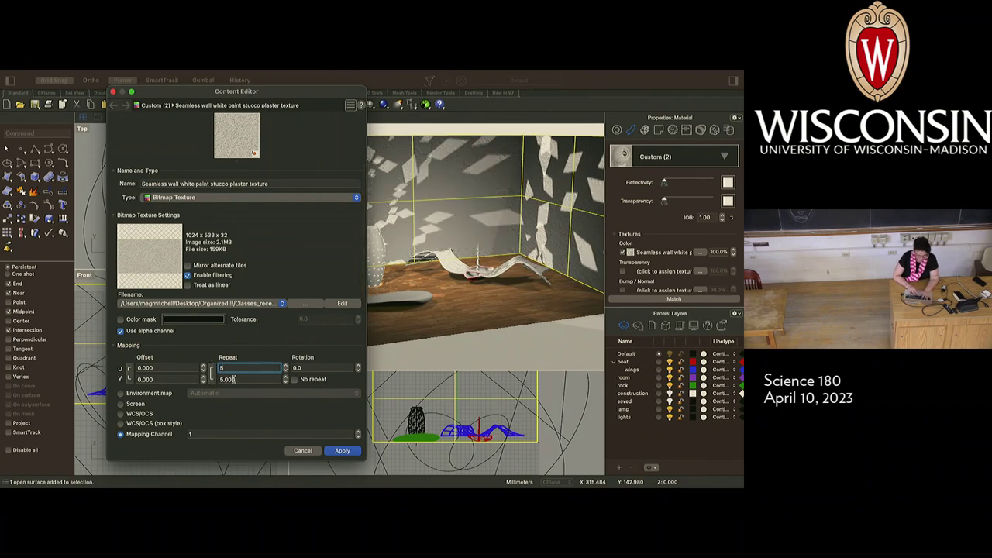
type("5")
key("Tab")
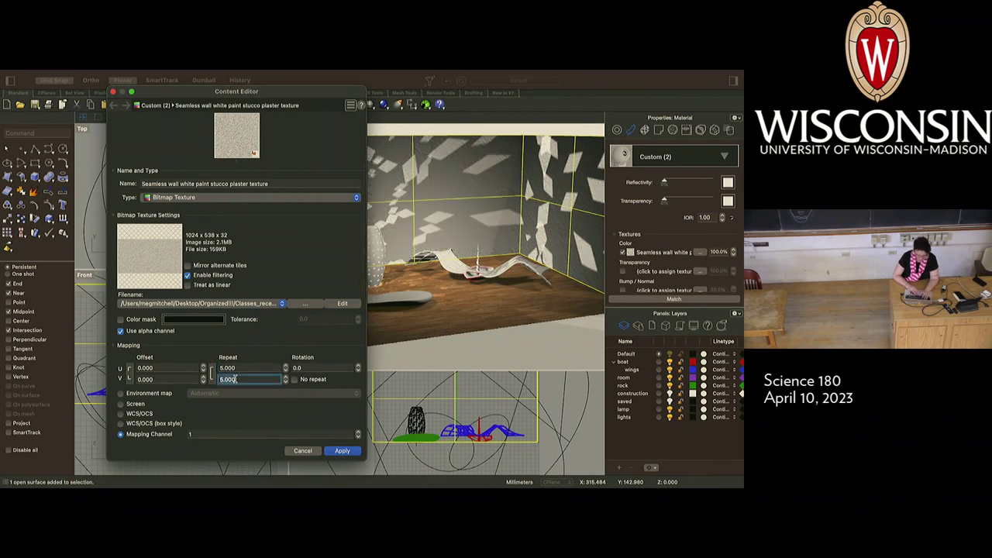
left_click(341, 452)
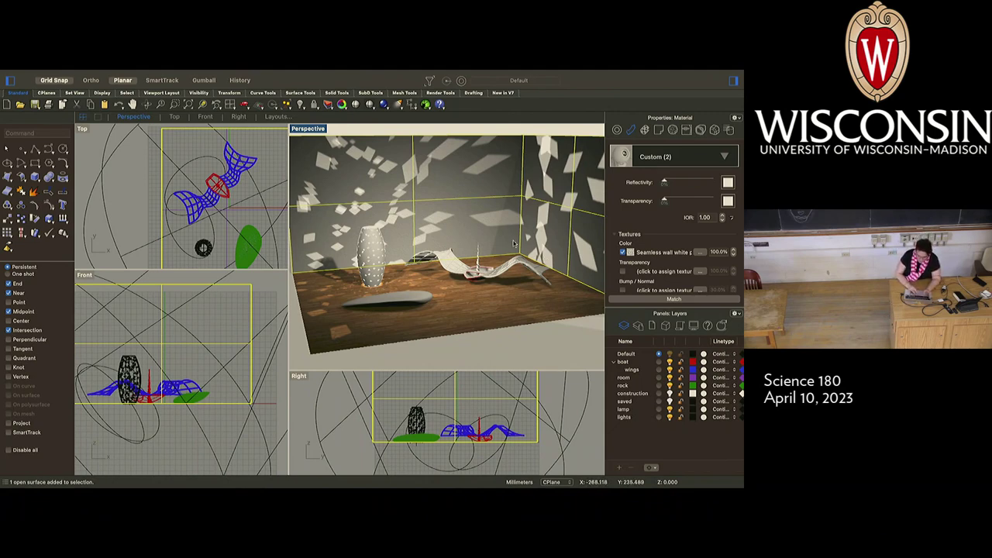
Step: Examine the plaster texture on the walls from close up and from the whole-room view, and deselect the walls
right_click_drag(490, 348, 513, 243)
scroll(513, 243, "up", 5)
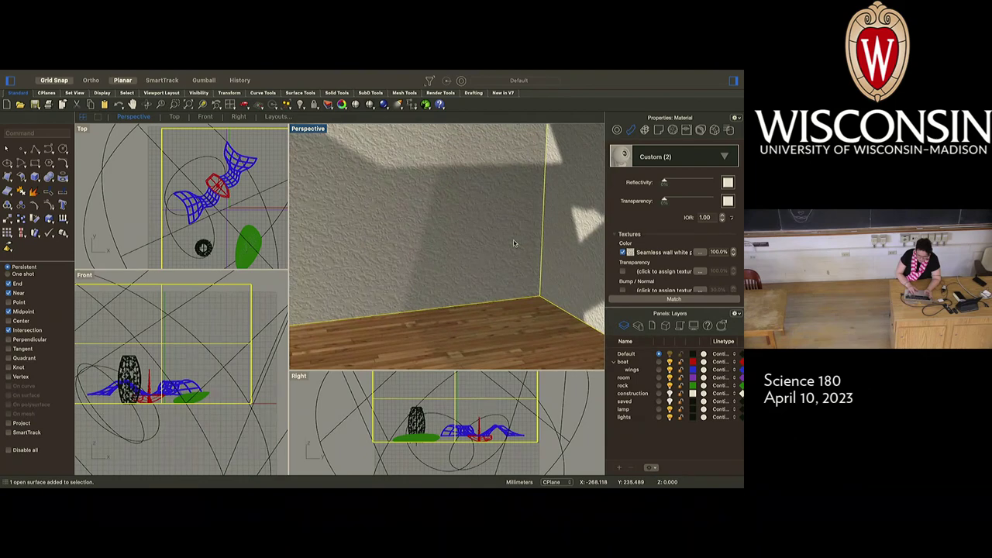
scroll(513, 243, "down", 6)
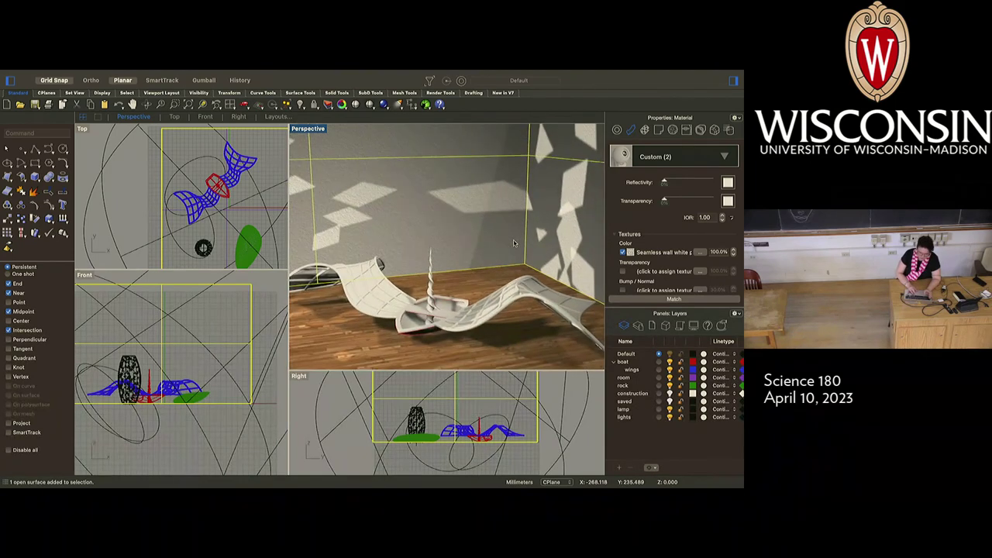
scroll(513, 243, "down", 3)
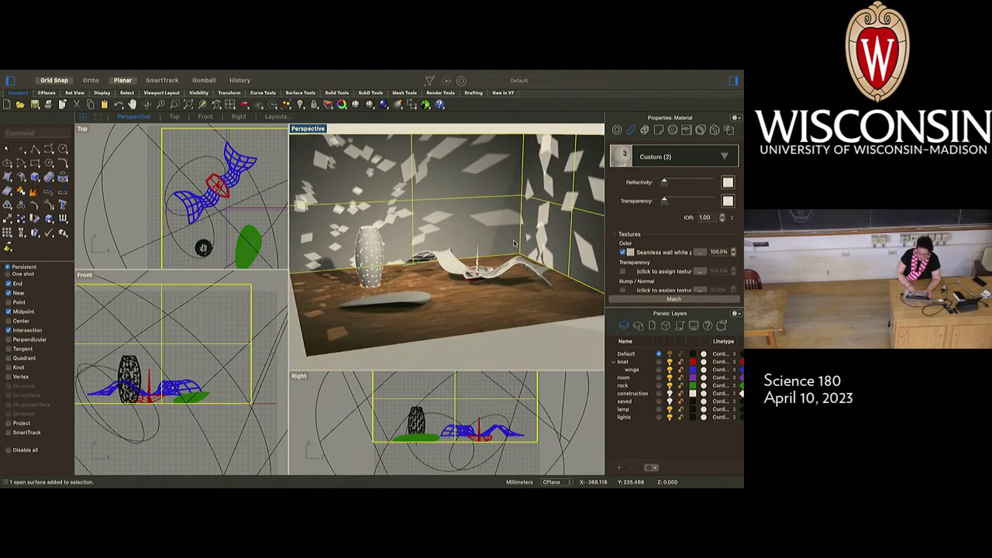
right_click_drag(513, 243, 479, 296)
scroll(479, 295, "down", 2)
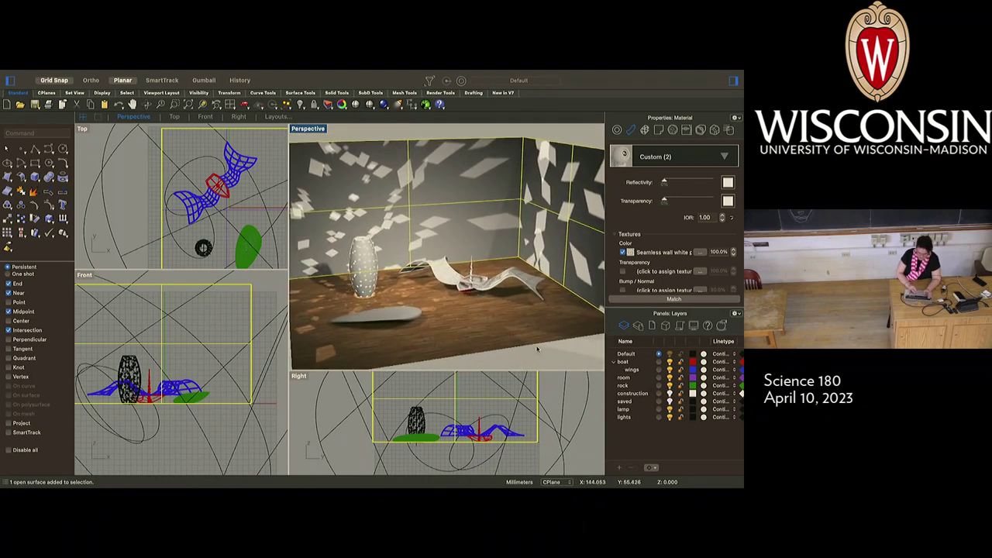
key("Escape")
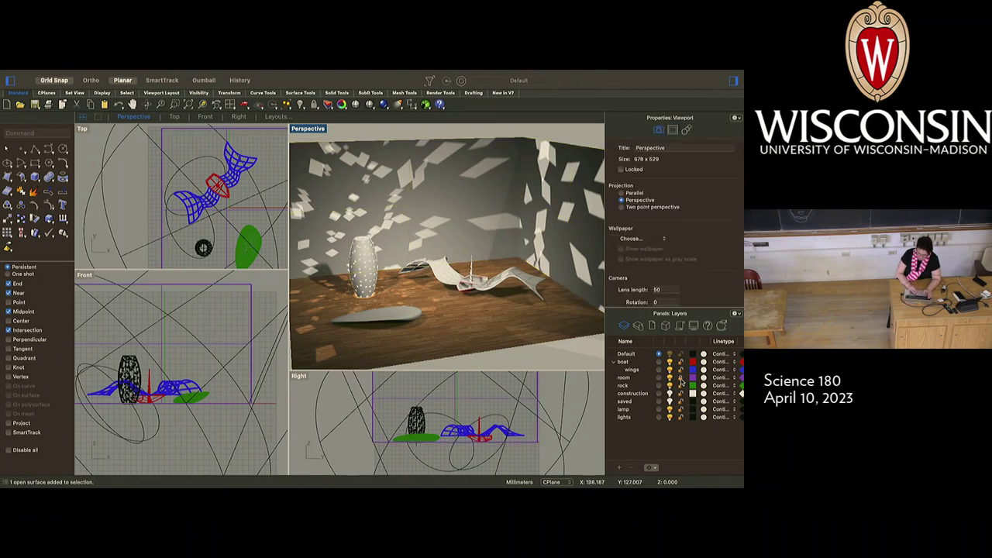
Step: Ungroup the boat's hull and mast in the Perspective viewport and clear the selection
scroll(483, 300, "up", 3)
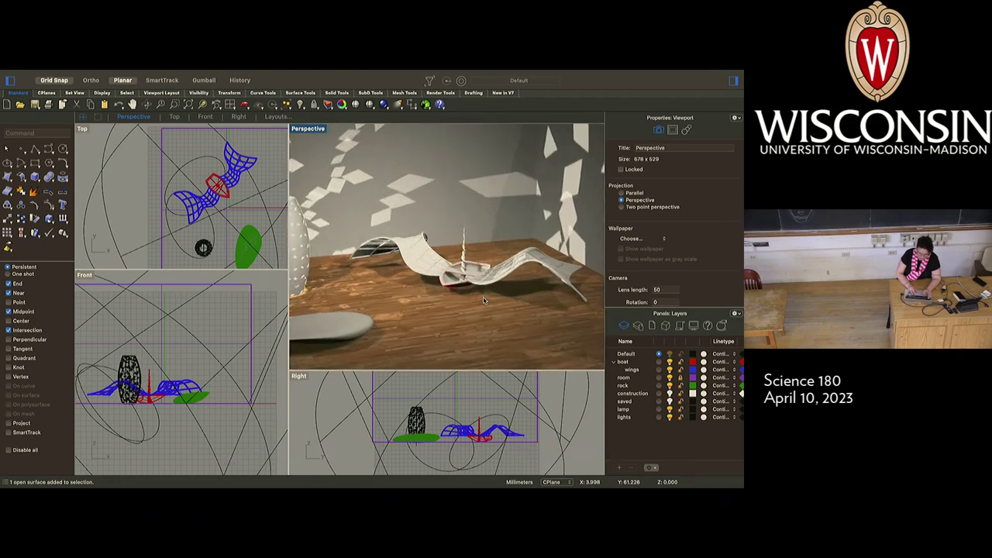
scroll(484, 301, "down", 5)
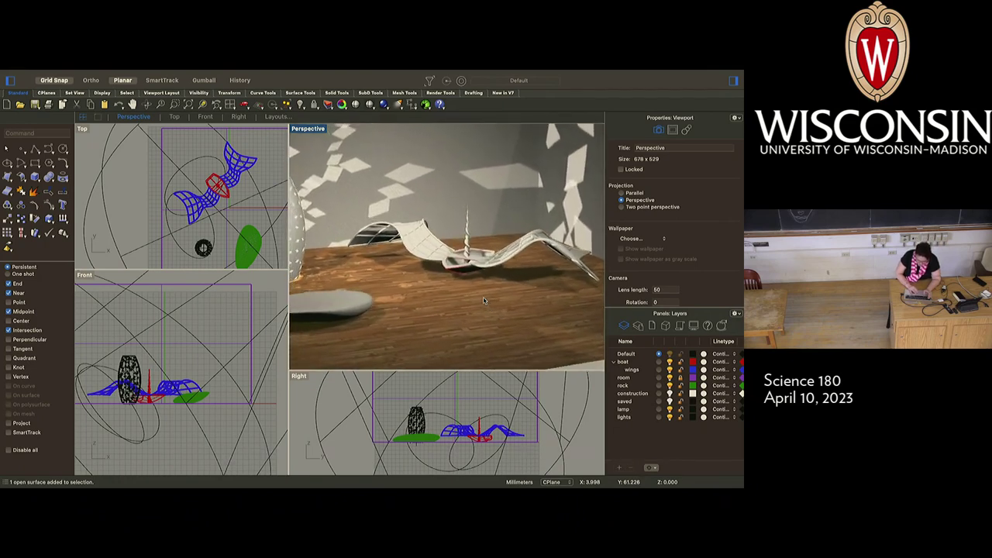
scroll(483, 300, "up", 2)
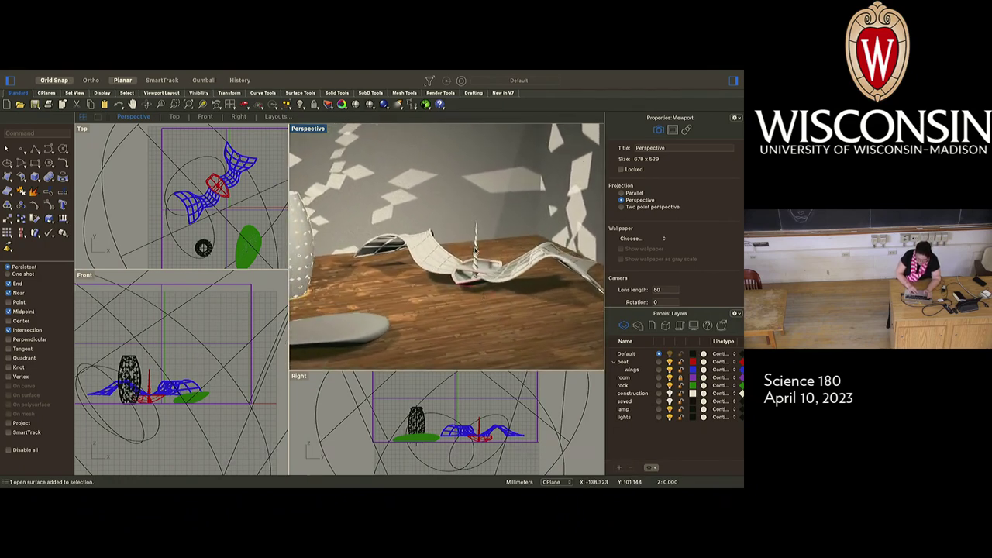
left_click(476, 250)
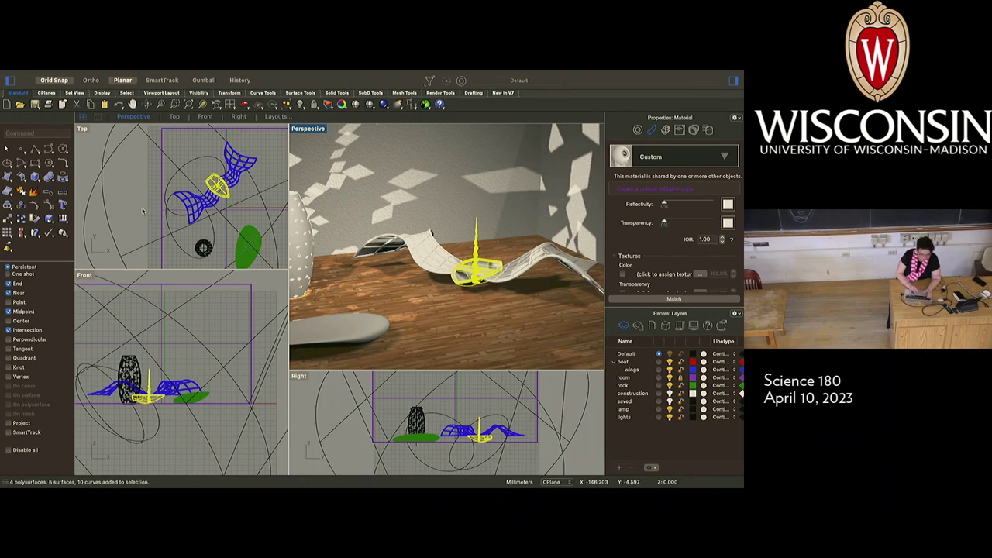
left_click(20, 206)
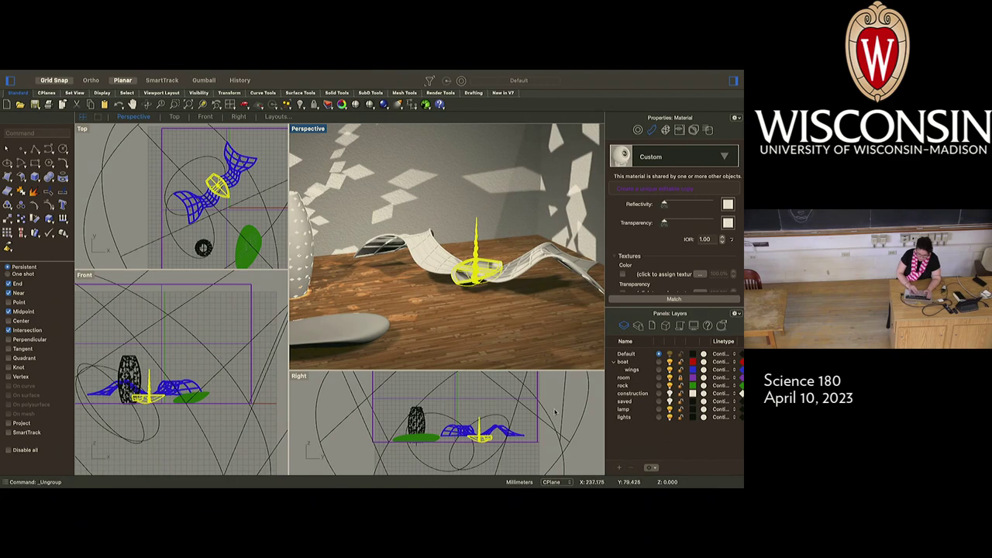
left_click(503, 391)
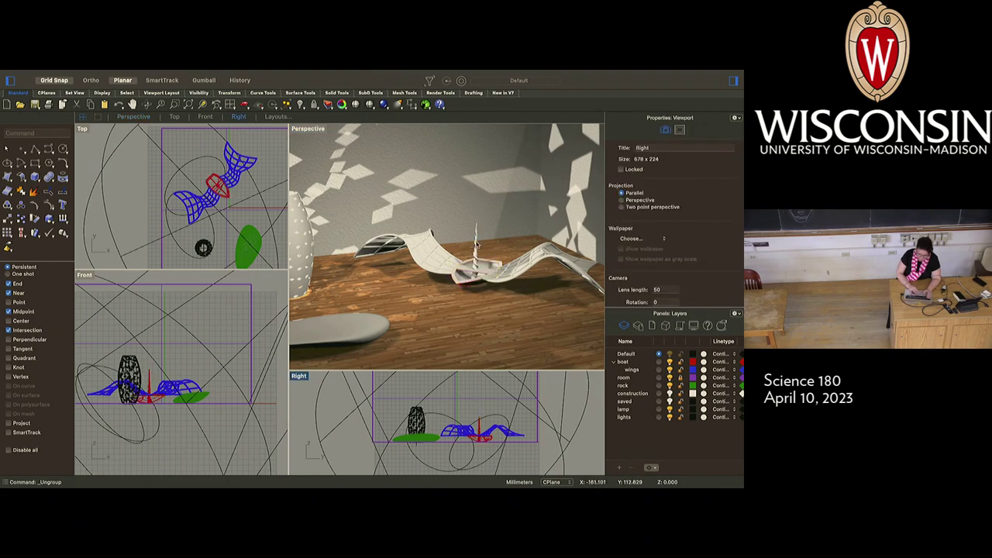
Step: Select only the boat's twisted mast and assign a new Metal material to it
left_click(476, 245)
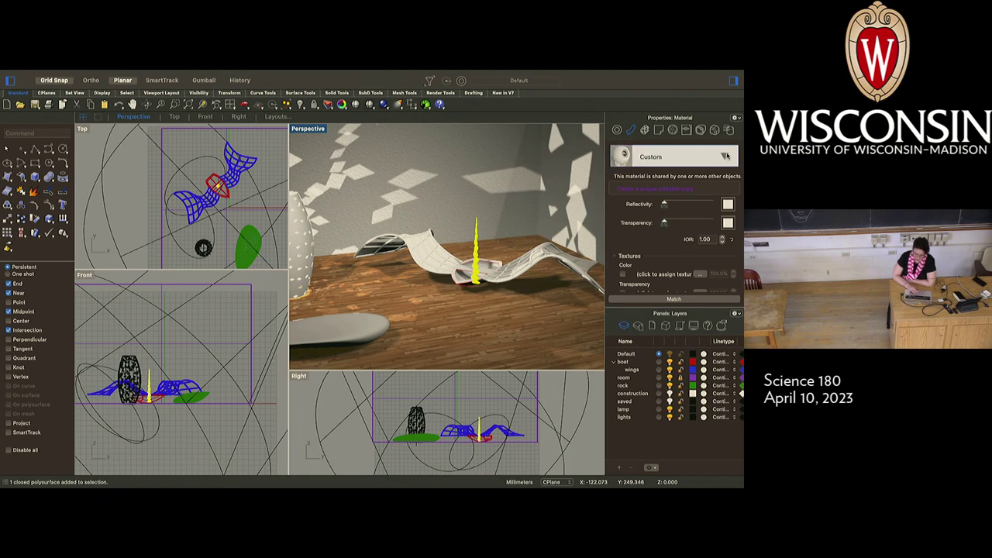
left_click(725, 155)
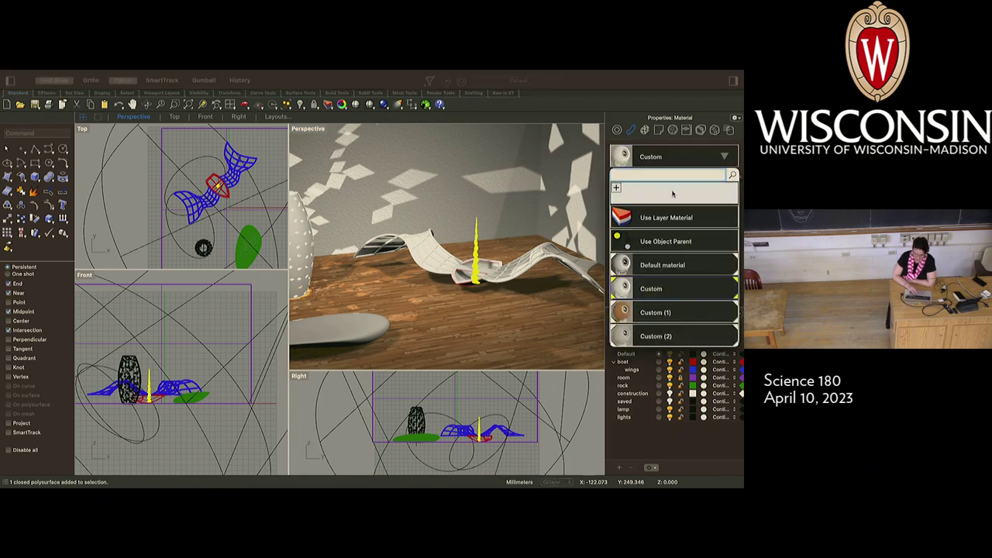
left_click(616, 187)
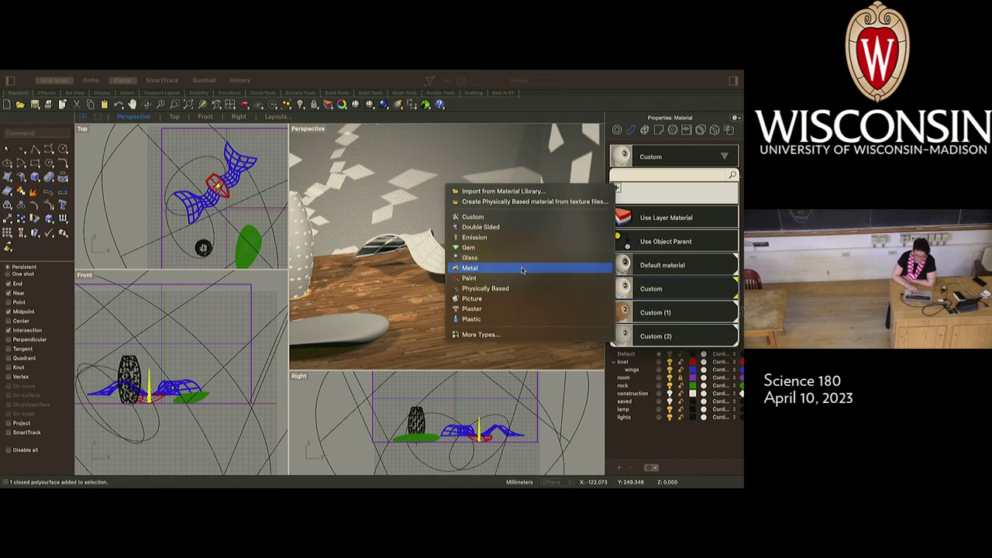
left_click(468, 268)
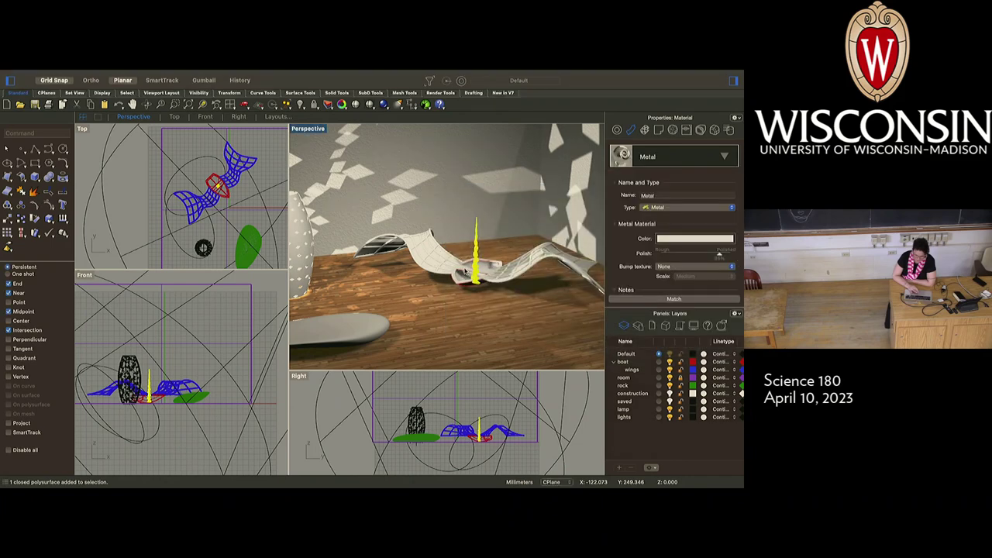
Step: Review the Metal material's type and bump texture options, keeping the type Metal and the bump texture None
left_click(685, 208)
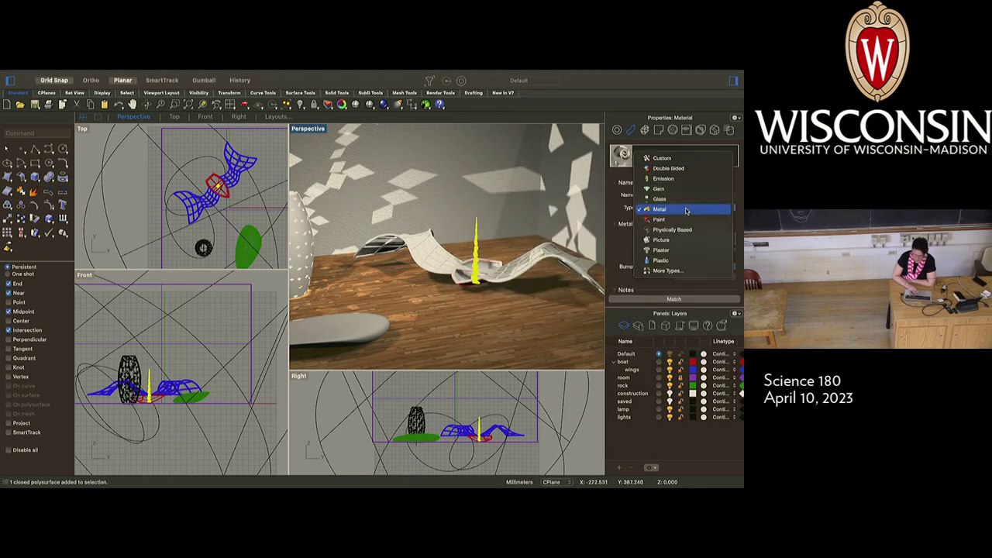
left_click(685, 209)
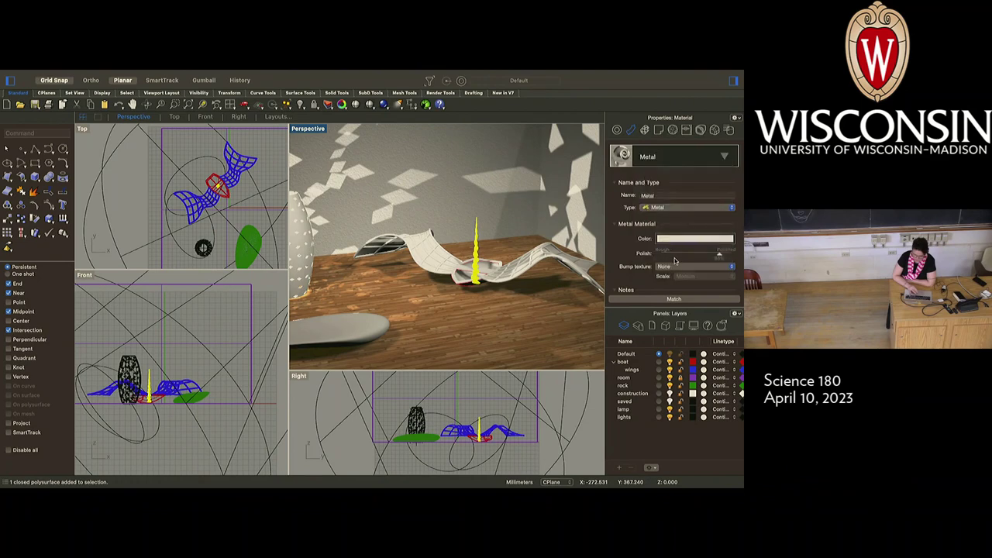
left_click(695, 225)
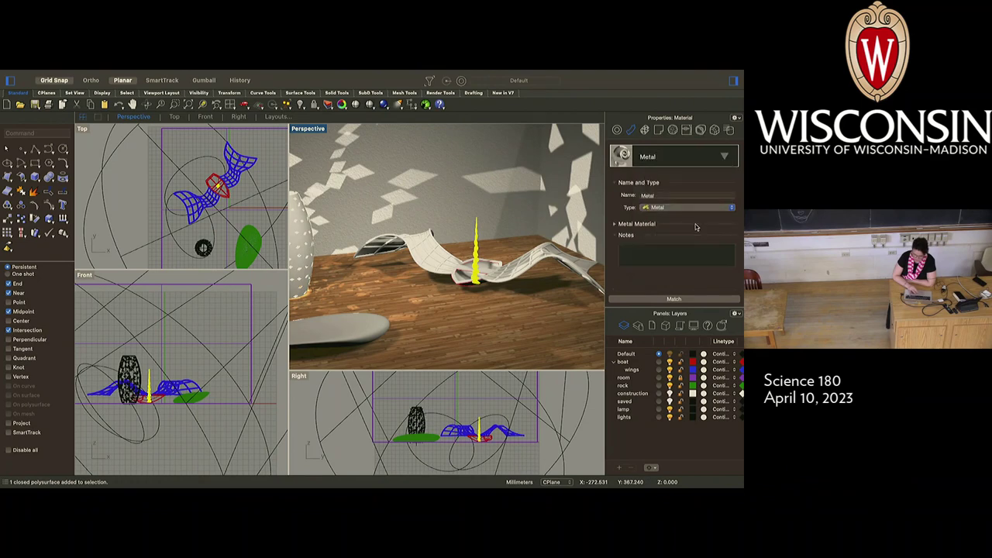
left_click(695, 225)
scroll(695, 229, "down", 2)
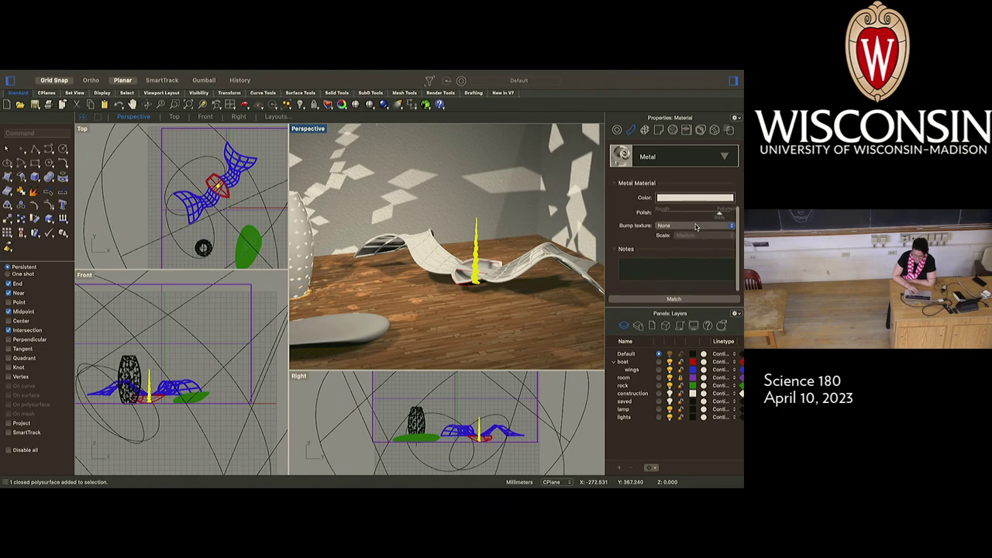
left_click(695, 227)
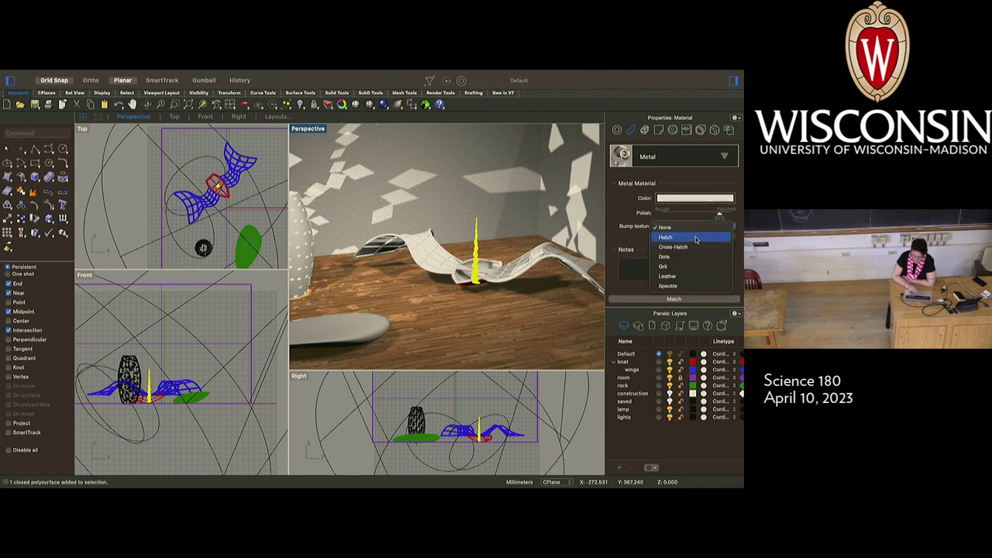
left_click(695, 227)
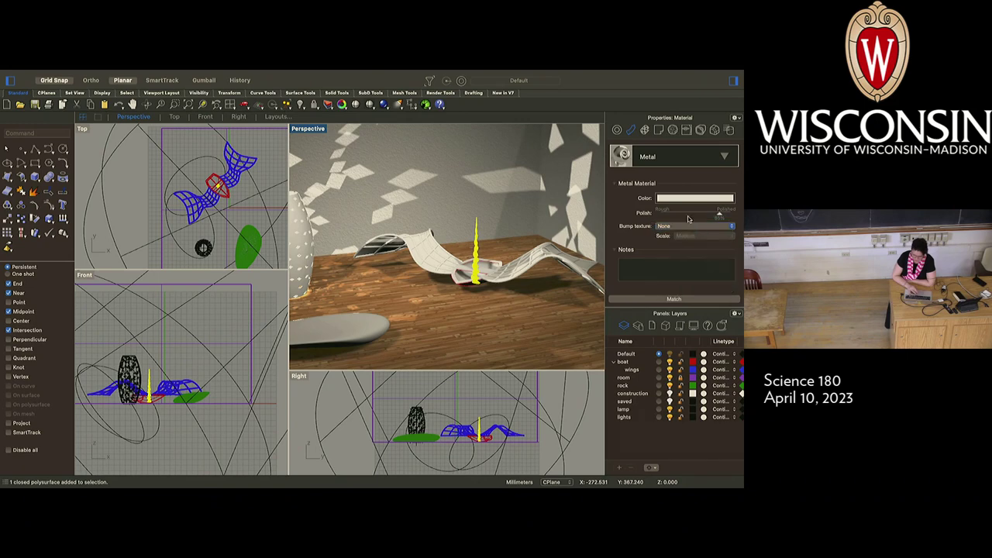
Step: Set the mast's Metal material color to the Gold preset and apply it
left_click(691, 199)
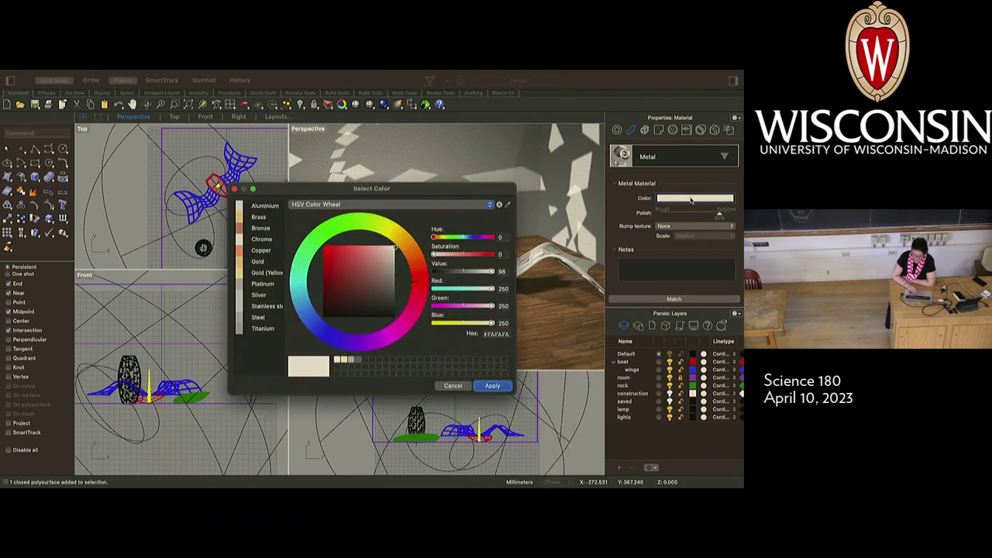
left_click(256, 261)
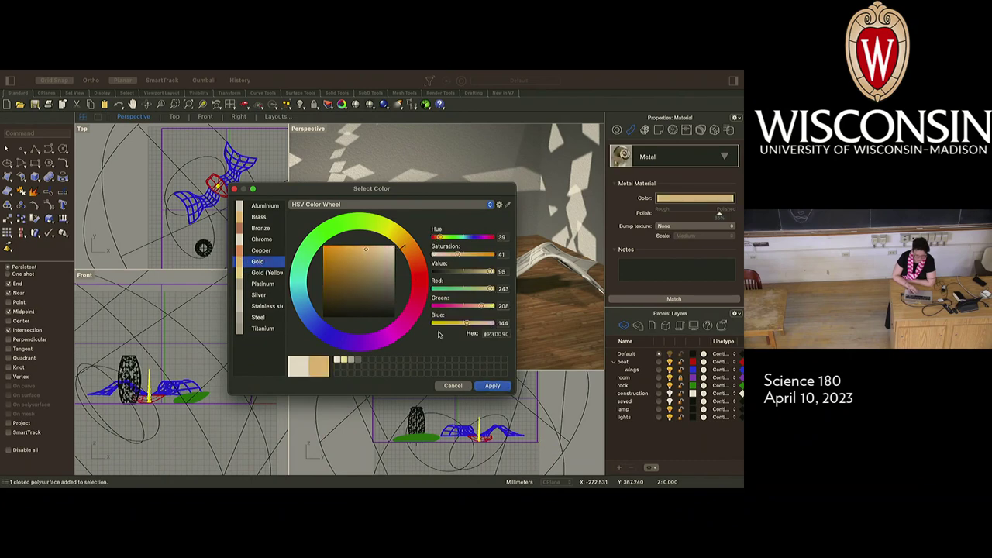
left_click(492, 386)
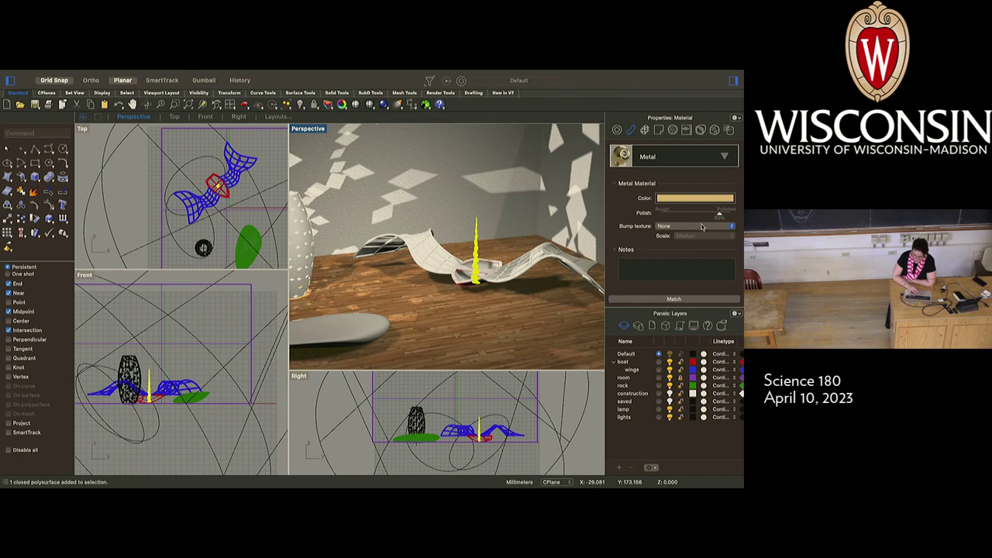
Step: Increase the polish of the mast's gold Metal material, deselect the mast and inspect its shine in the Perspective viewport
left_click_drag(720, 213, 730, 213)
left_click(339, 399)
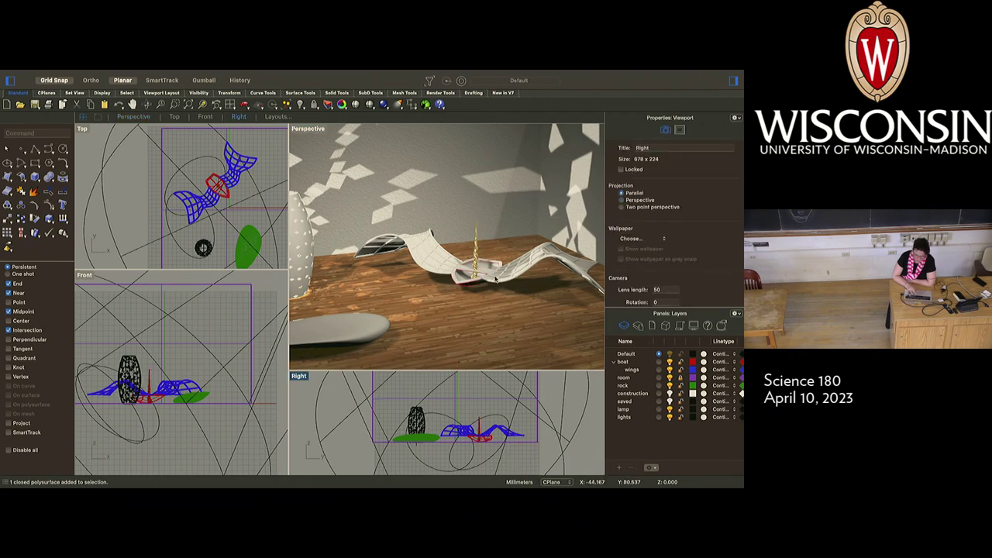
scroll(494, 279, "left", 5)
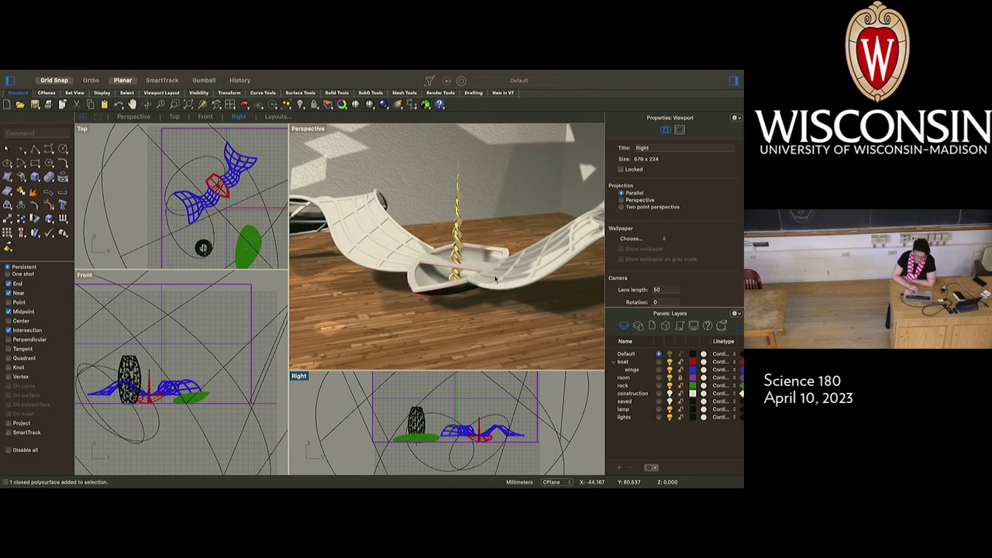
scroll(495, 278, "left", 10)
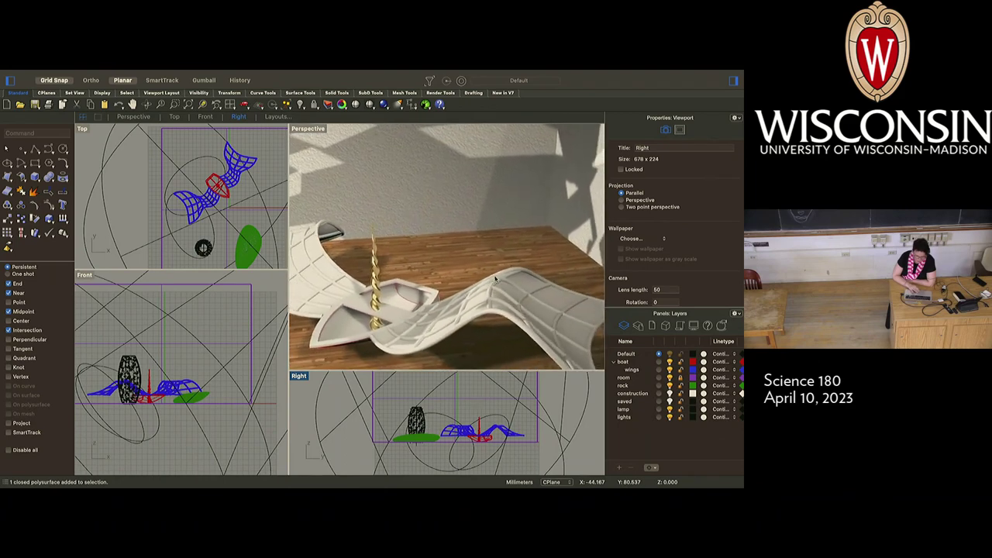
scroll(495, 278, "left", 10)
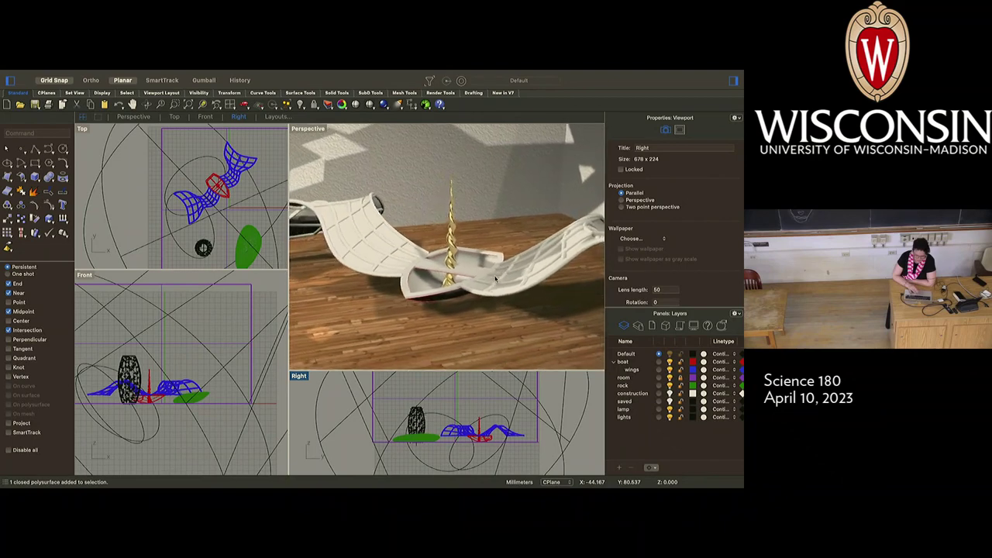
scroll(494, 279, "left", 5)
scroll(496, 280, "left", 5)
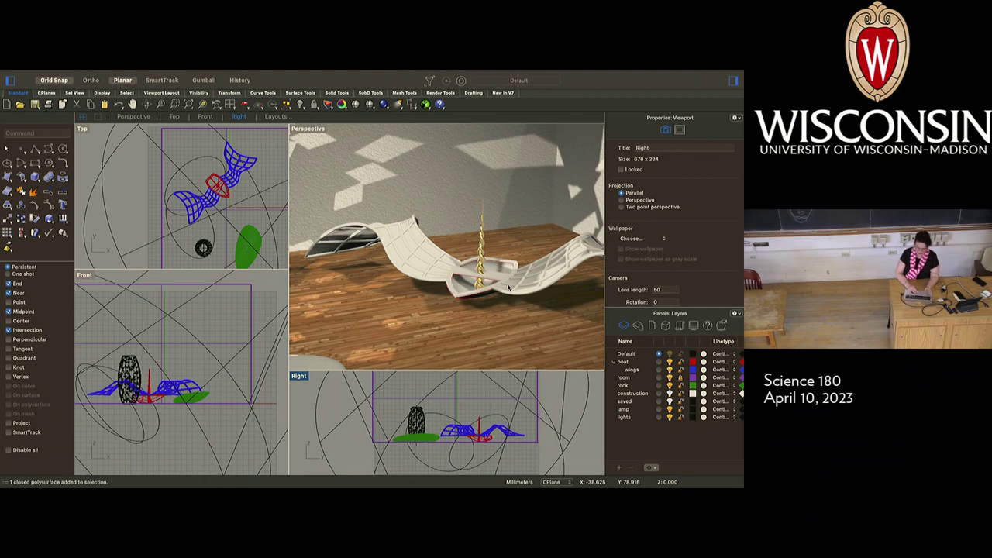
Step: Select the polysurface forming the boat's rim and assign it the existing Custom (1) wood floorboards material
left_click(459, 302)
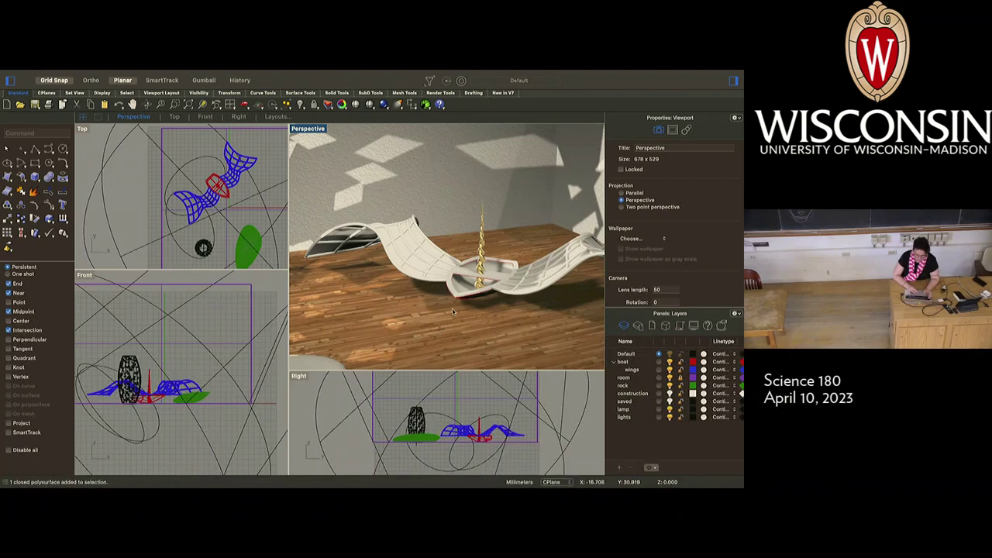
left_click(457, 302)
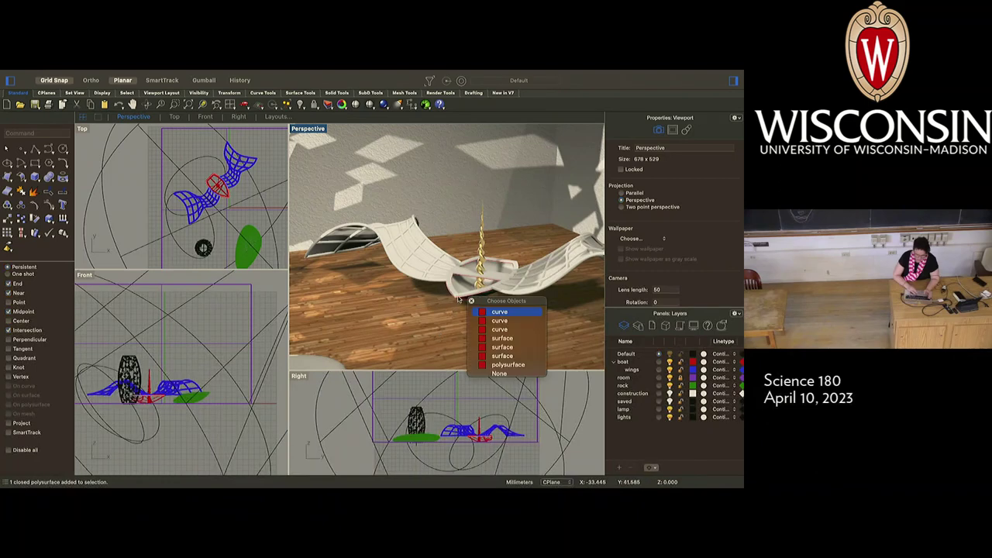
left_click(497, 364)
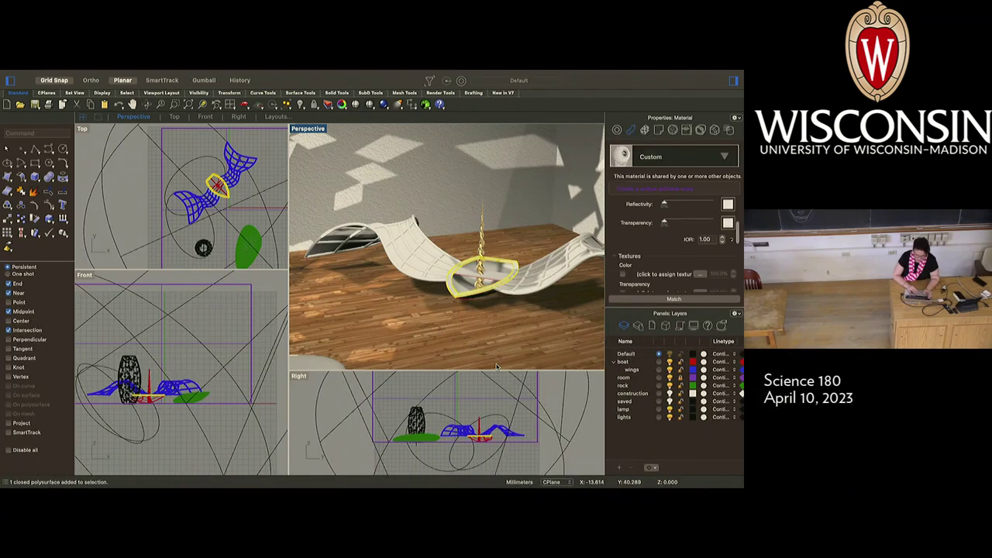
mouse_move(496, 367)
right_mouse_down()
mouse_move(479, 328)
mouse_move(481, 362)
right_mouse_up()
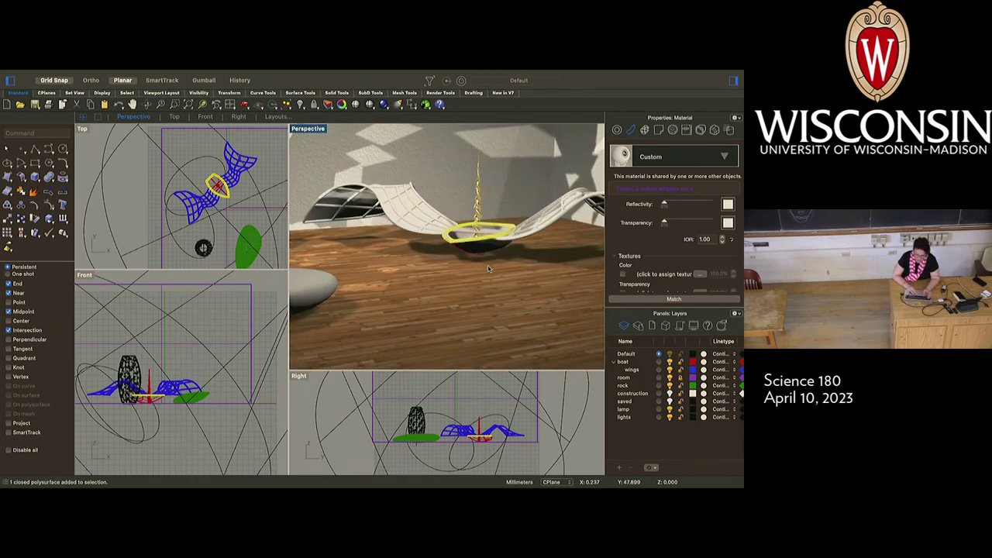
scroll(487, 263, "up", 5)
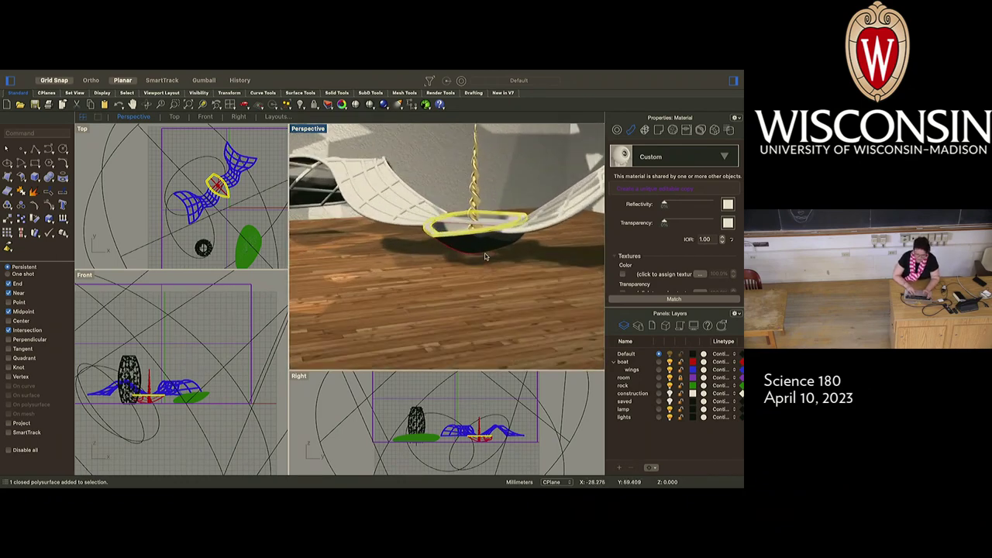
scroll(484, 256, "down", 5)
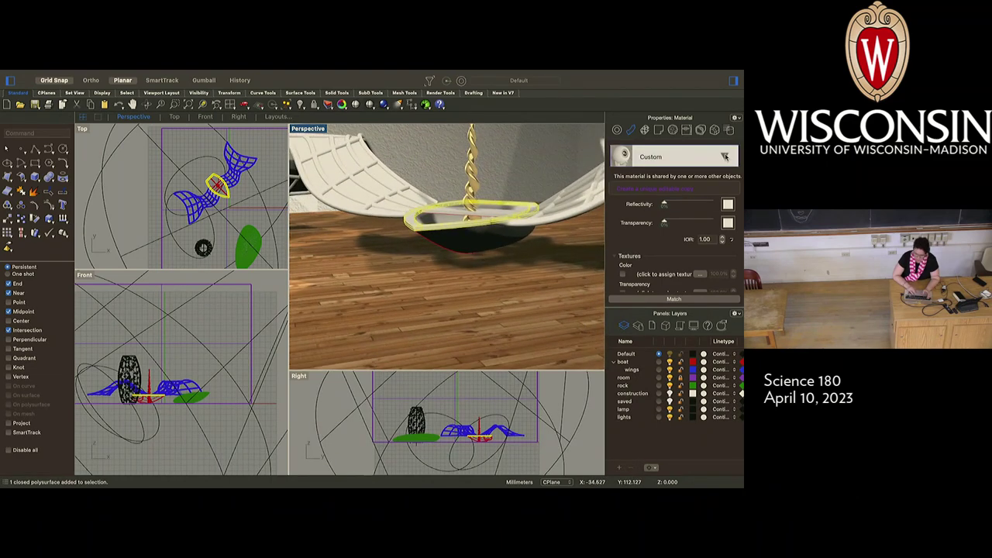
left_click(724, 156)
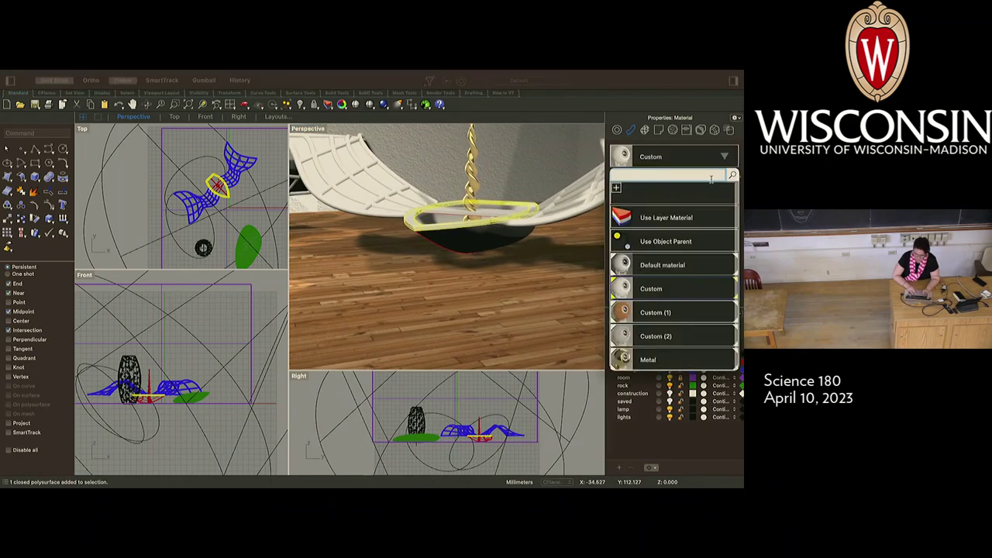
left_click(661, 311)
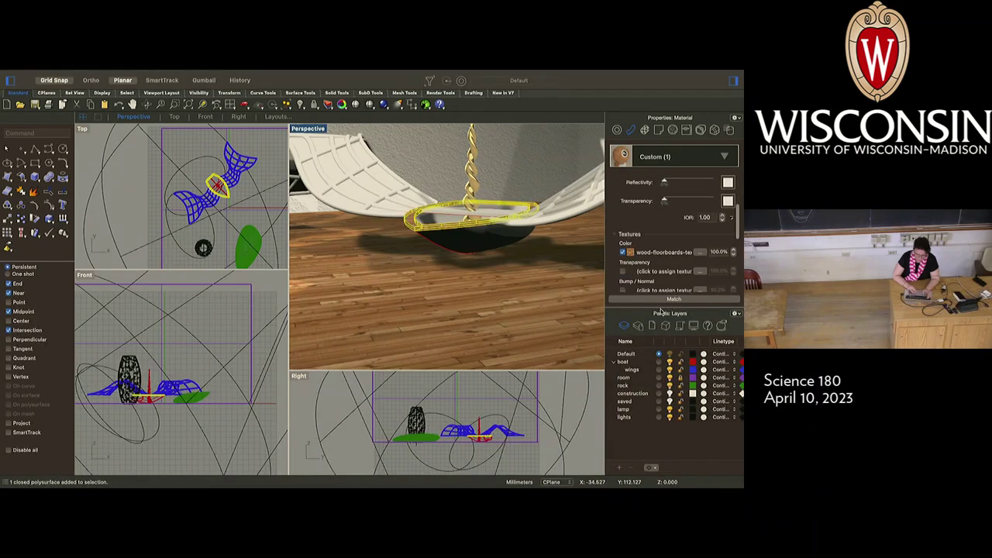
Step: Select the polysurface of the plank across the boat and assign it the Custom (1) material
right_click_drag(496, 248, 490, 281)
scroll(509, 285, "up", 5)
left_click(486, 280)
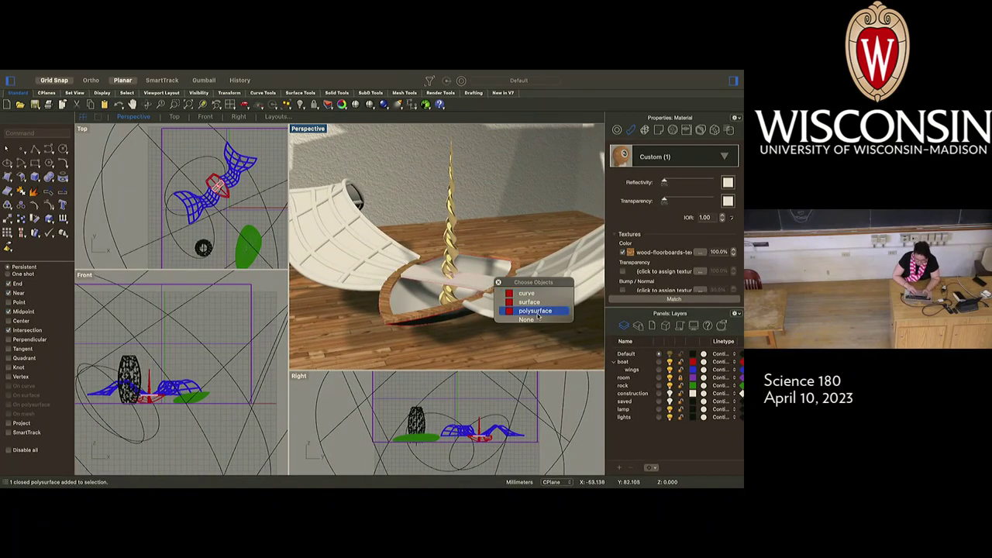
left_click(534, 311)
left_click(701, 156)
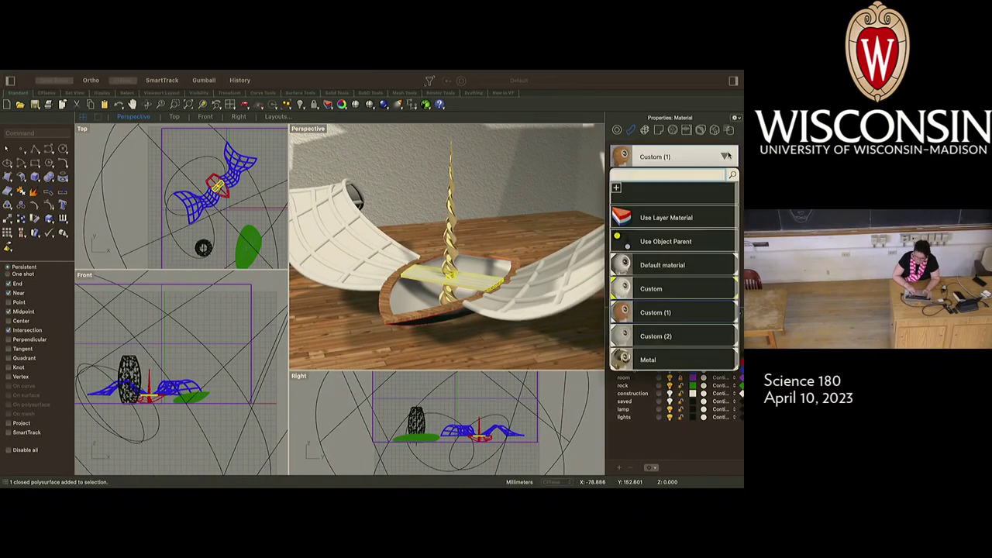
left_click(655, 312)
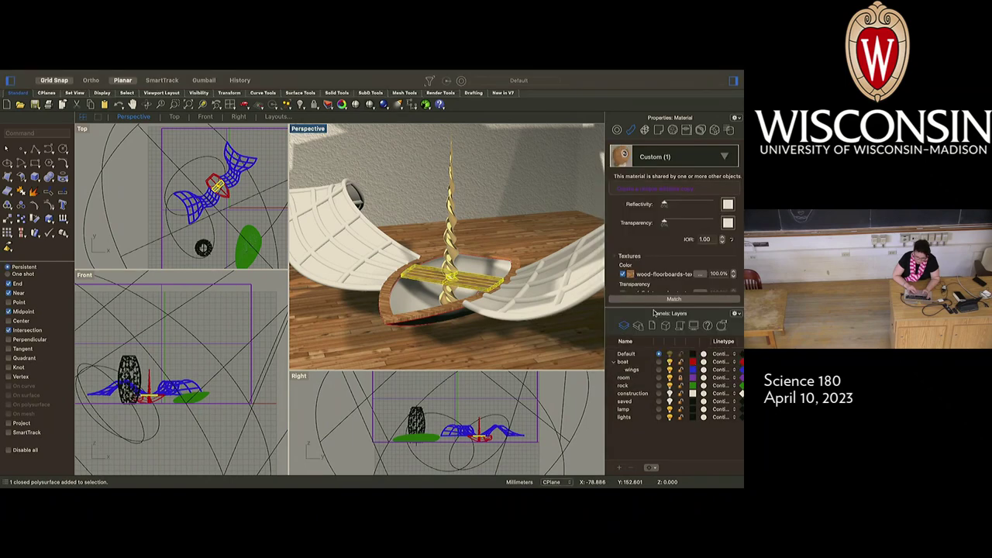
Step: Assign the Custom (1) wood material to the boat's near hull surface and to the small hull surface behind the mast
left_click(413, 297)
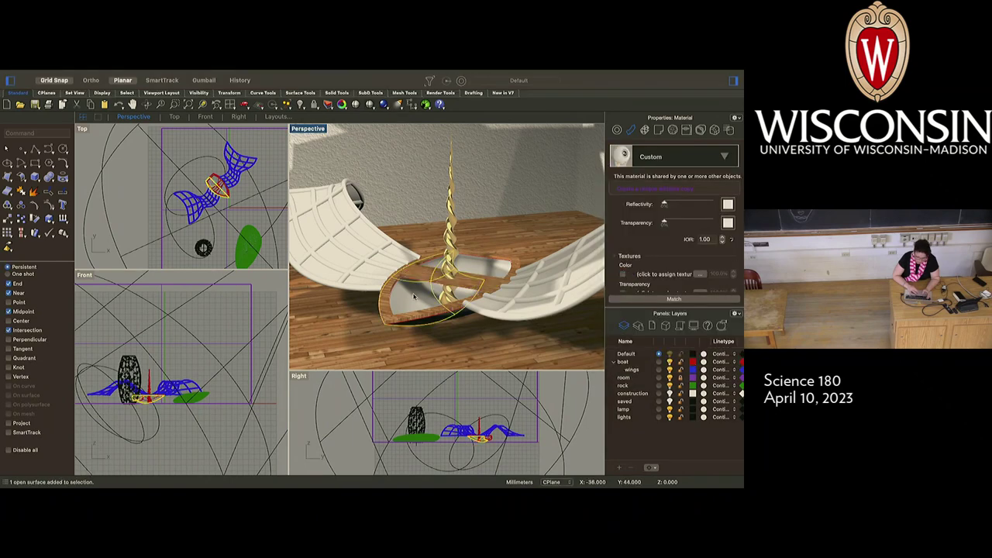
left_click(707, 157)
left_click(660, 310)
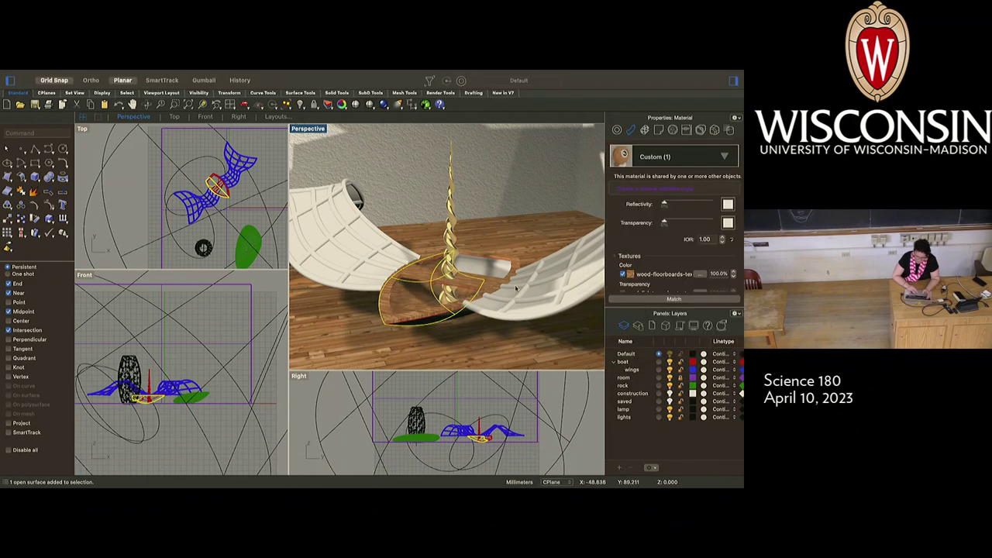
left_click(500, 268)
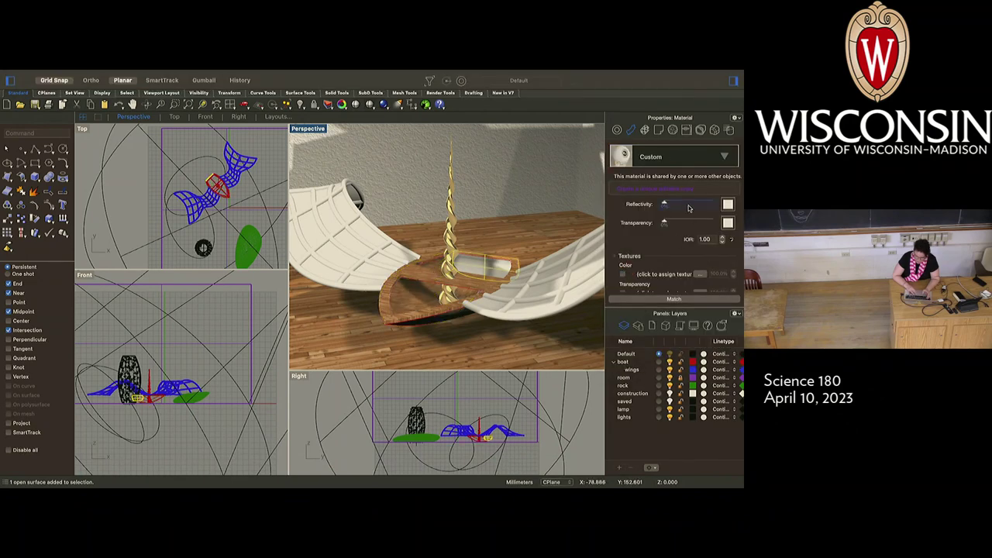
left_click(696, 158)
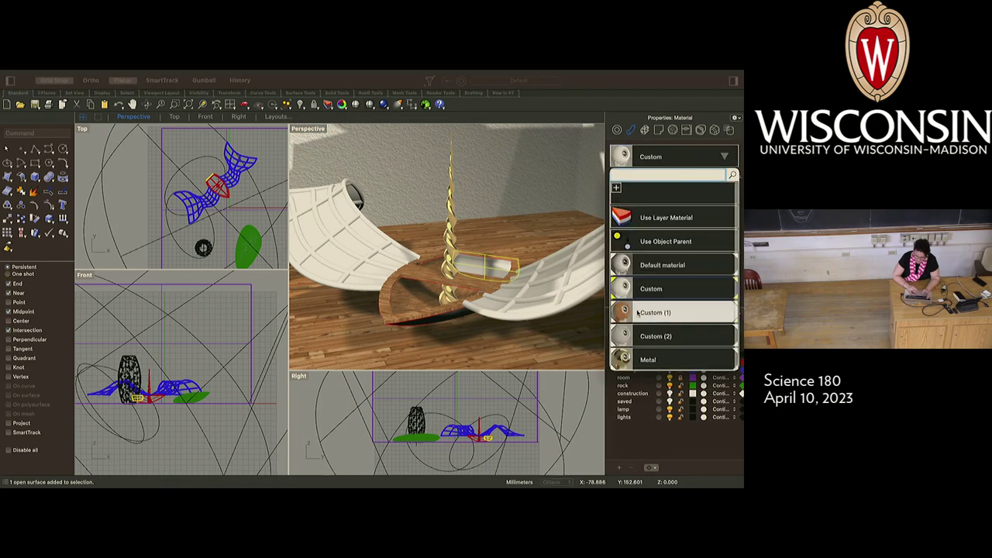
left_click(659, 310)
Step: Assign the Custom (1) wood material to the remaining large outer hull surface and clear the selection
right_click_drag(587, 333, 517, 323)
scroll(517, 321, "up", 5)
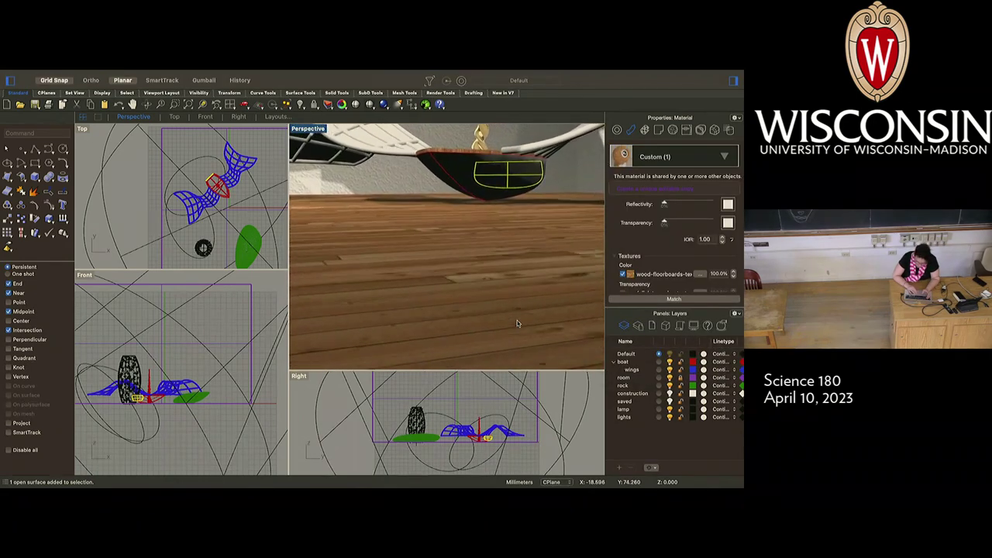
left_click(502, 196)
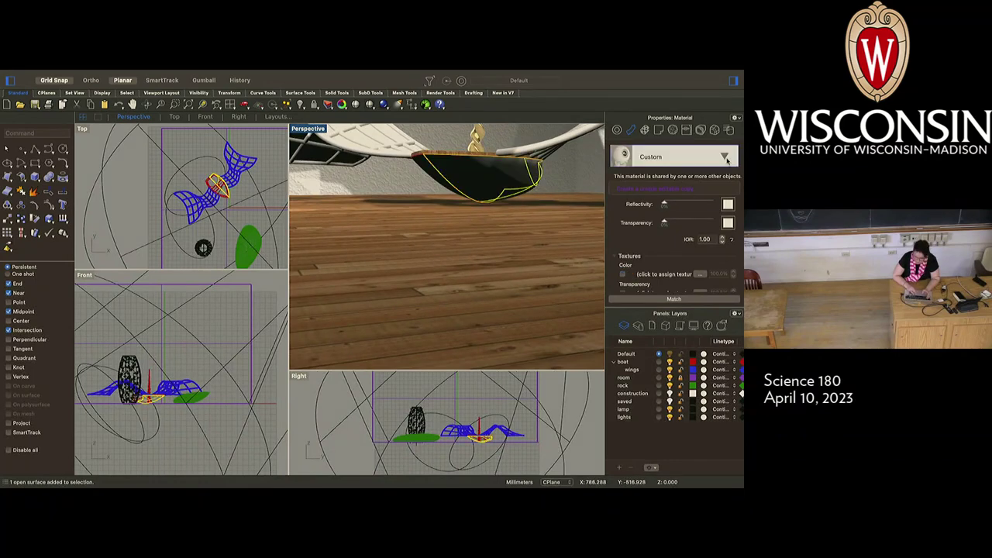
left_click(726, 160)
left_click(655, 312)
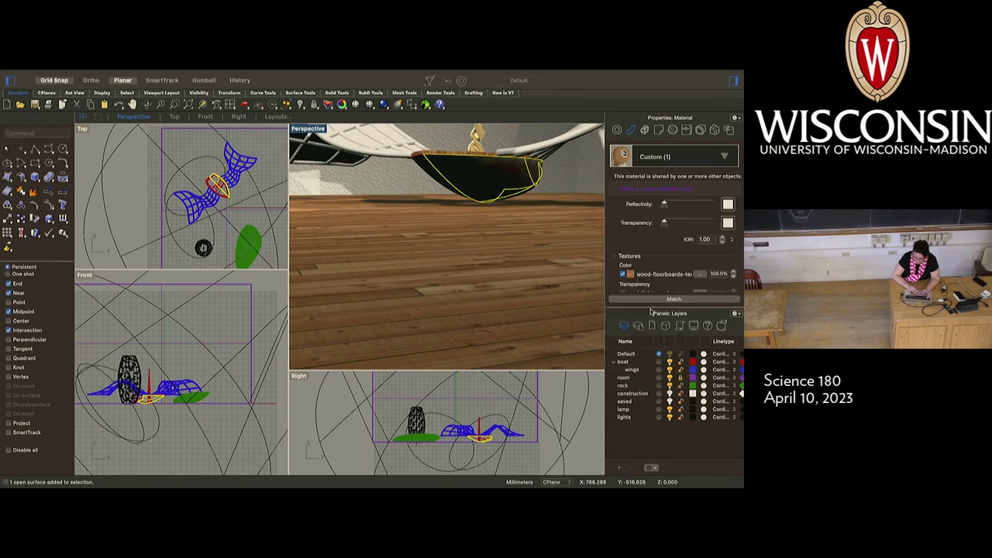
key("Escape")
Step: Select the boat's wing beside the rim in the Perspective viewport, leaving the gold mast out of the selection
right_click_drag(487, 258, 432, 266)
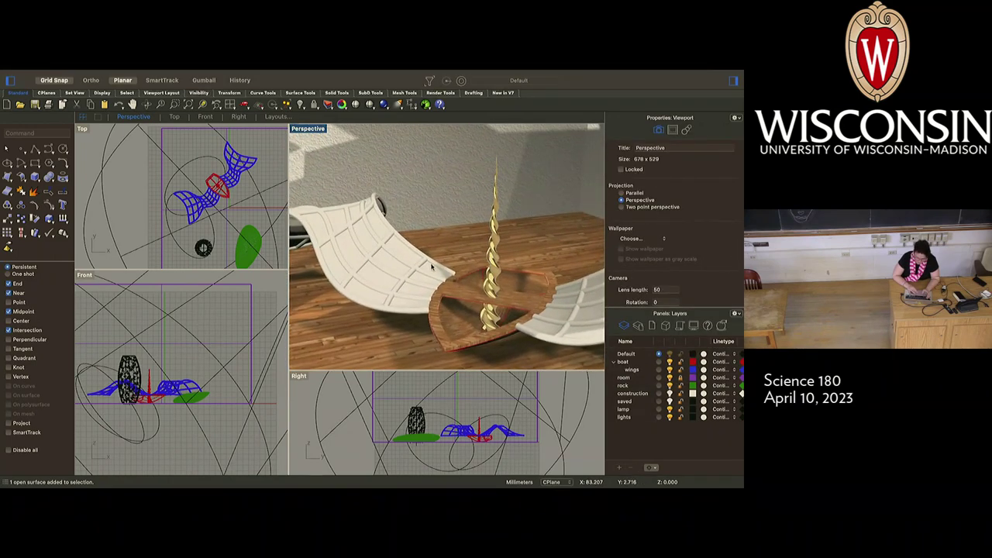
left_click(430, 262)
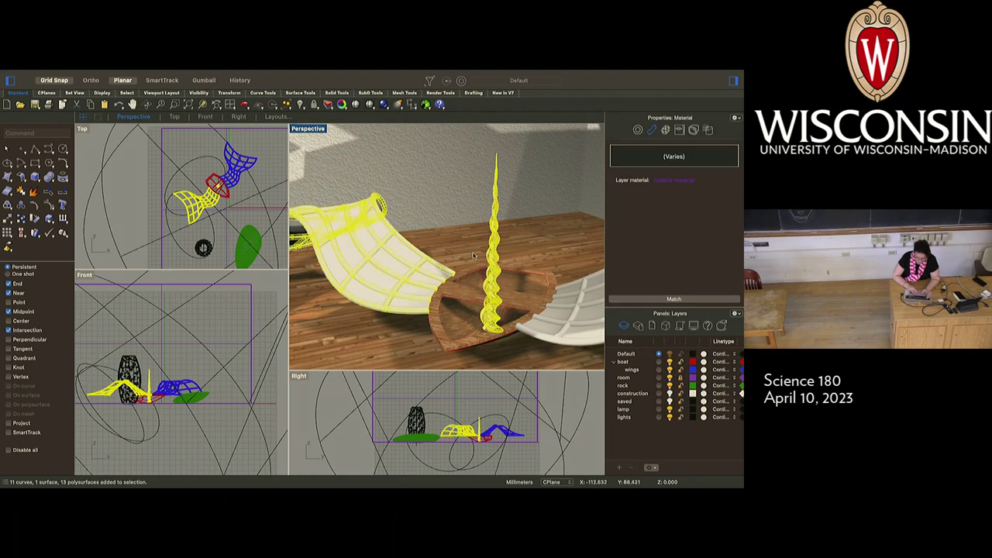
left_click(373, 329)
left_click(404, 252)
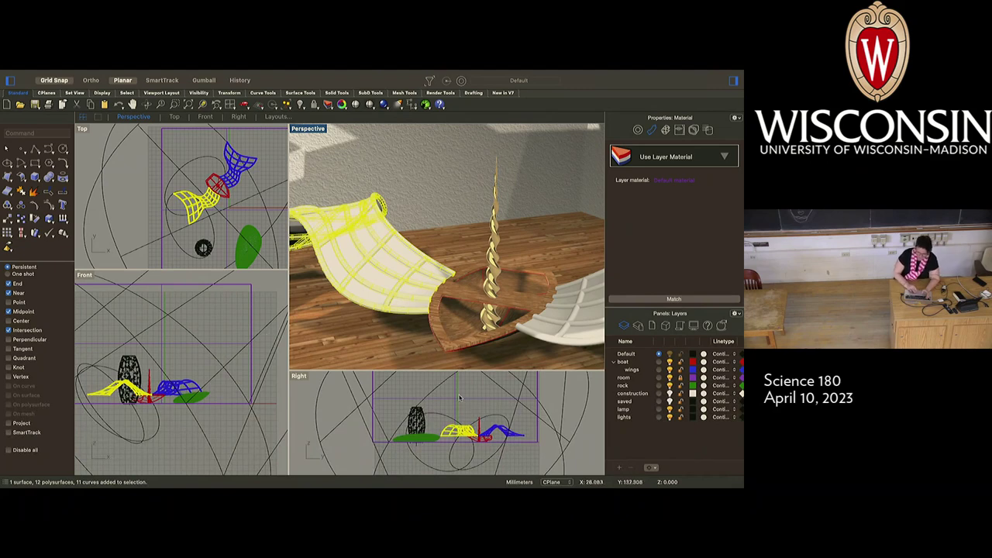
Step: Hide the room layer and deselect the wing
left_click(669, 377)
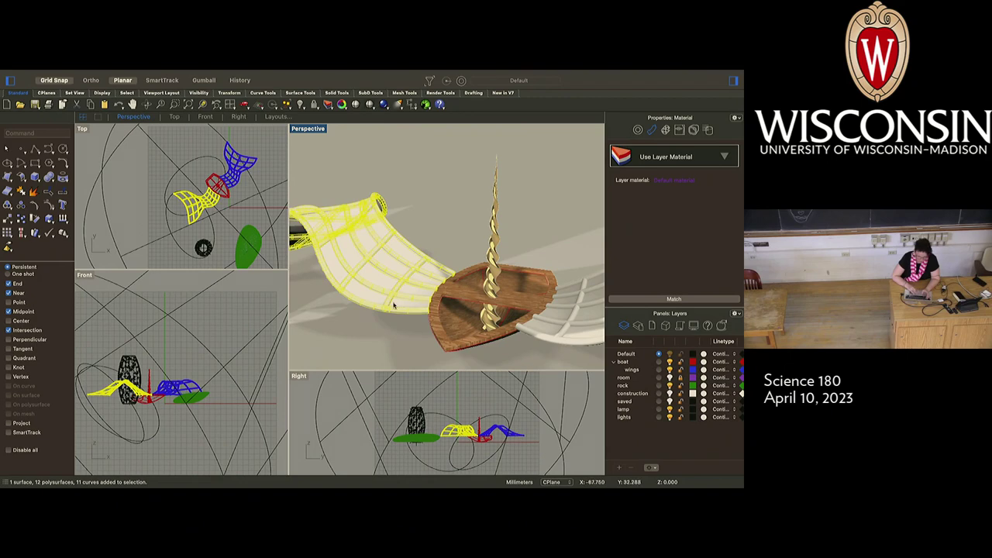
scroll(393, 308, "down", 5)
left_click(381, 332)
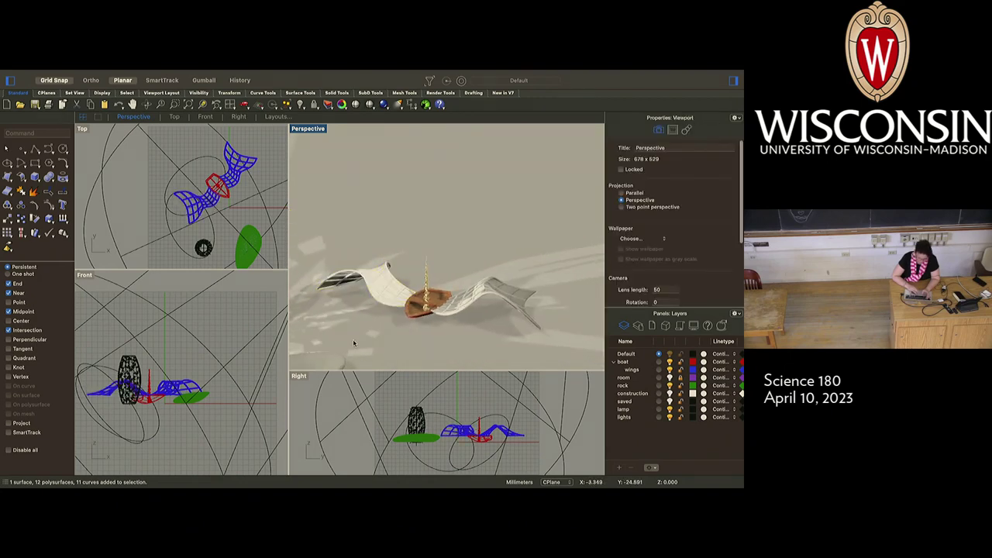
Step: Ungroup the parts of the first wing and select only its long front-edge polysurface
left_click(371, 285)
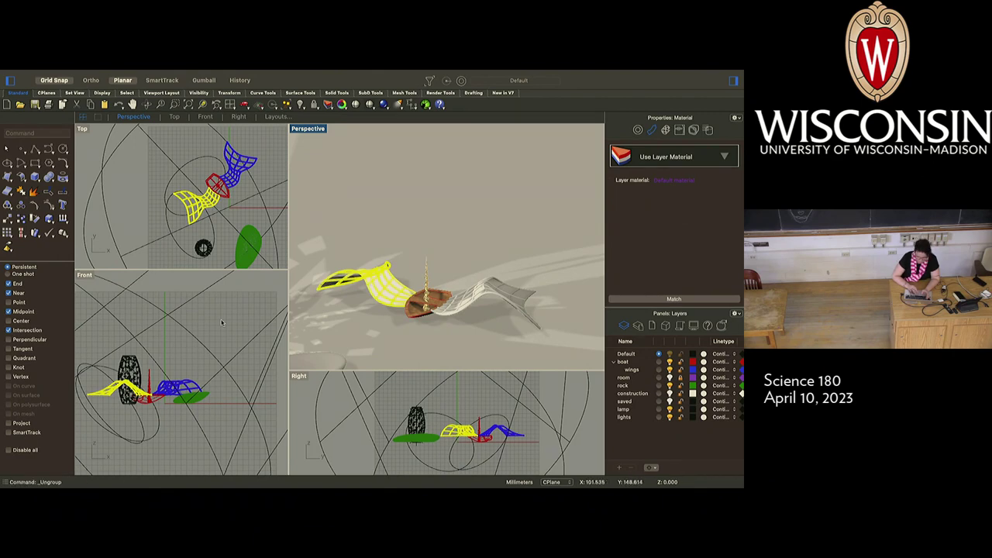
key("ctrl+shift+g")
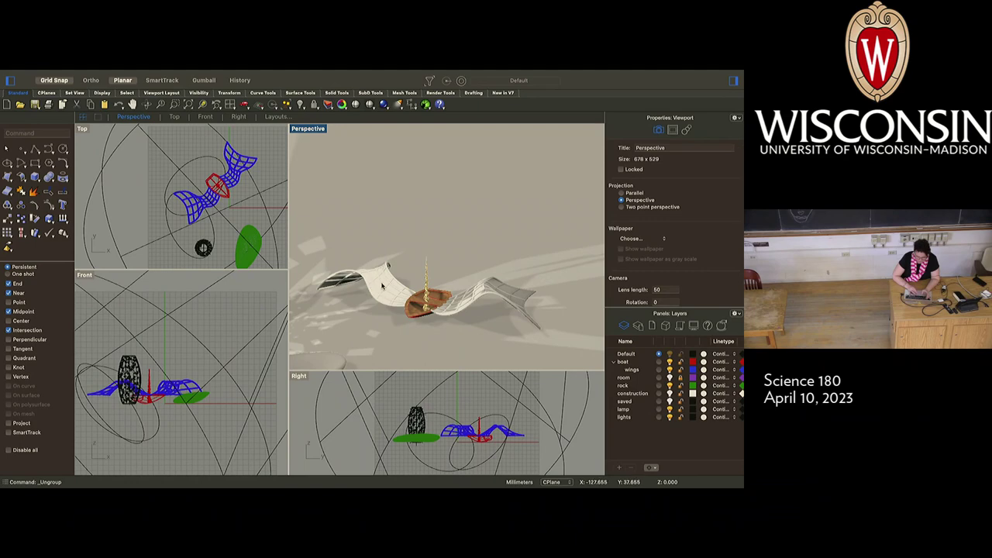
left_click(385, 284)
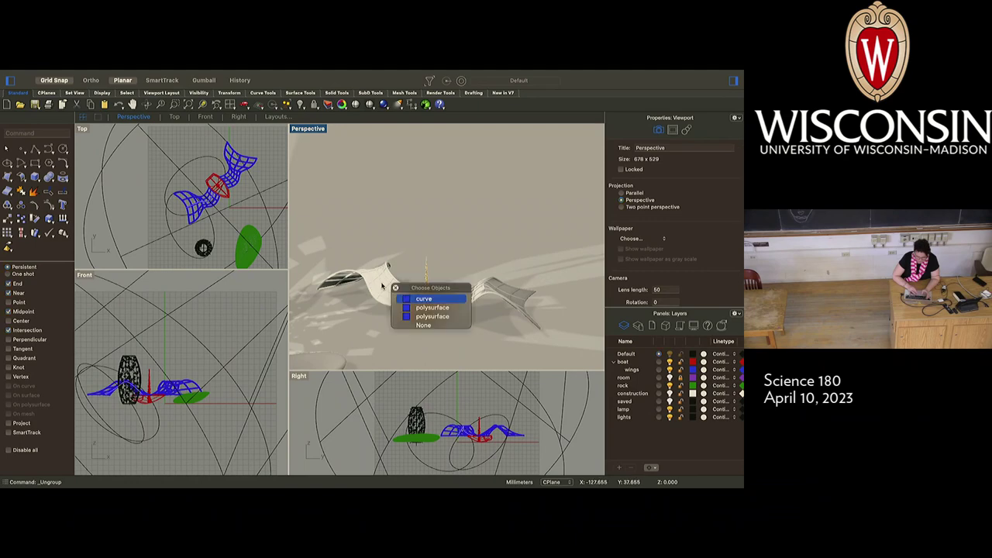
left_click(424, 325)
left_click(391, 308)
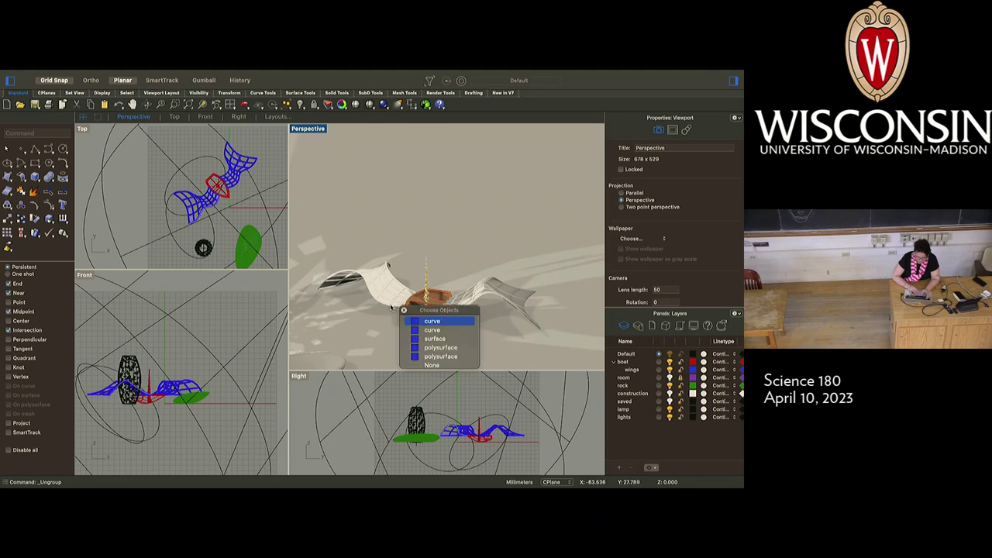
left_click(436, 348)
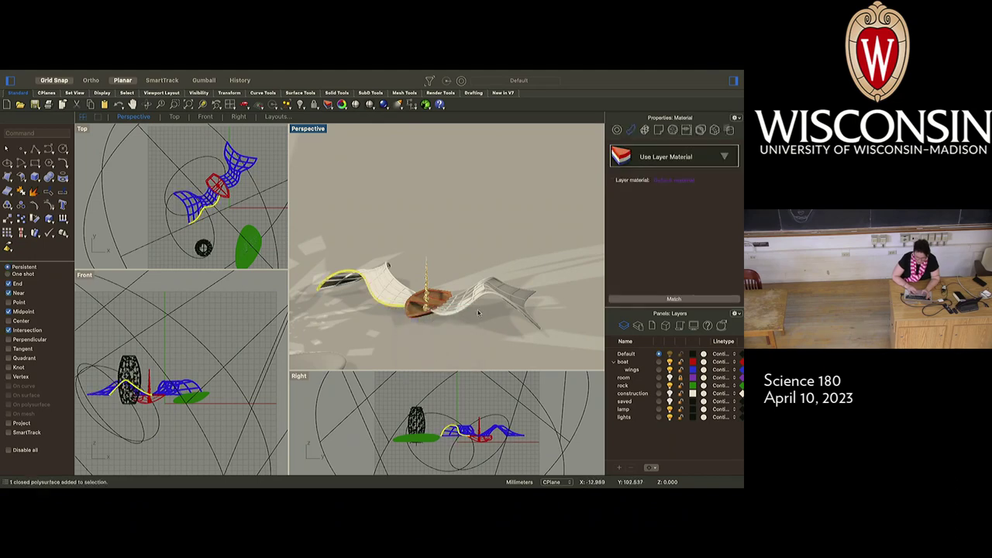
Step: Delete the boat's opposite wing, which is still grouped
left_click_drag(531, 267, 477, 326)
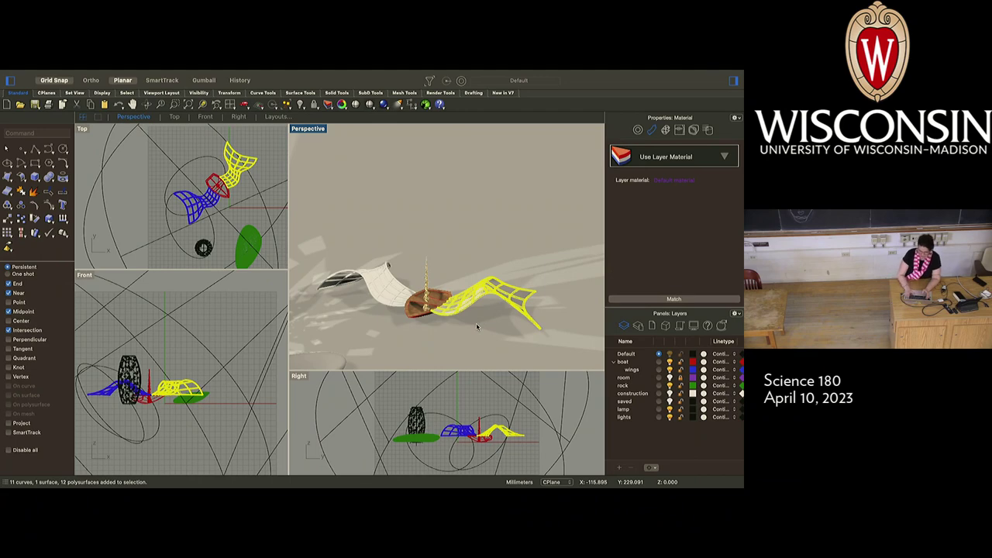
key("Delete")
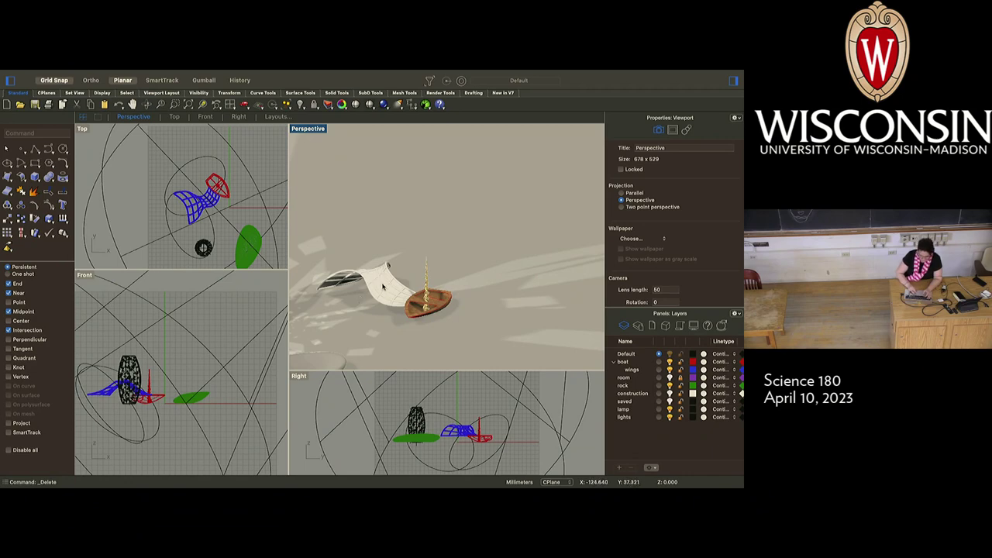
Step: Select the wing's membrane surface between the ribs and assign it a new Plastic material
scroll(379, 287, "up", 5)
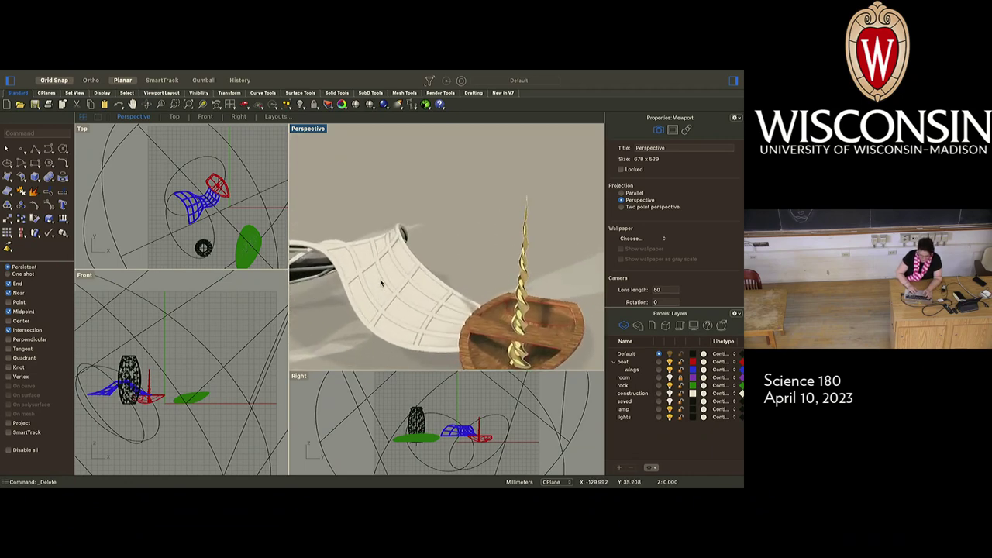
left_click(376, 288)
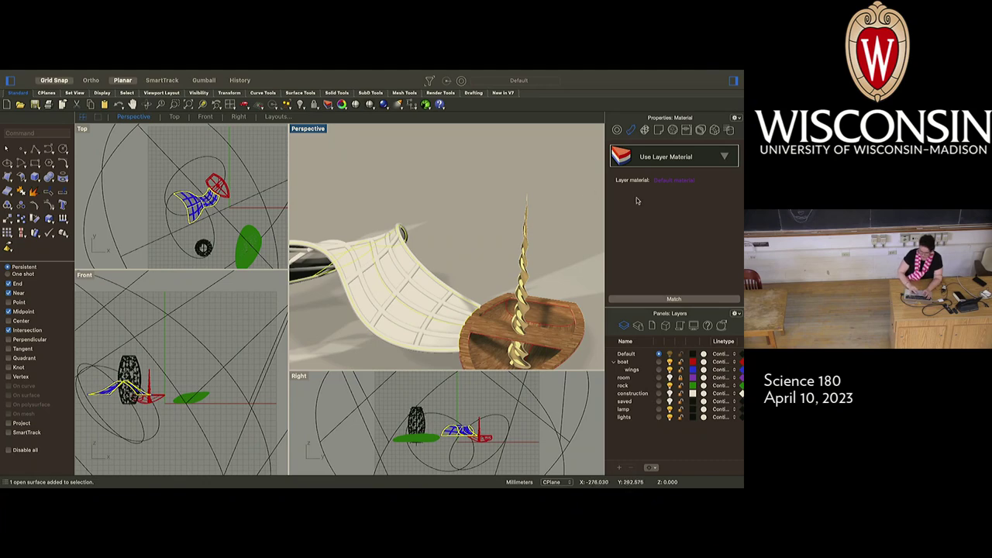
left_click(725, 157)
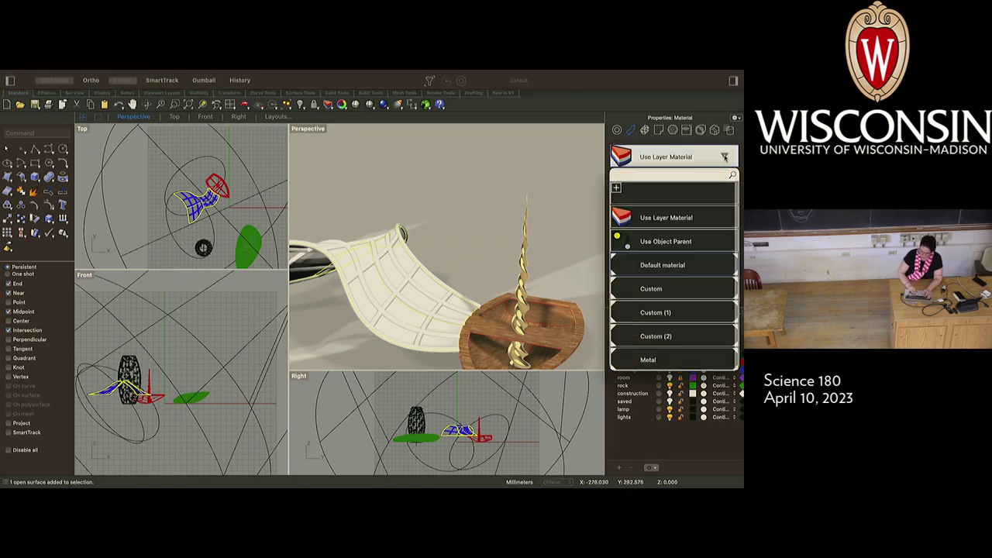
left_click(616, 188)
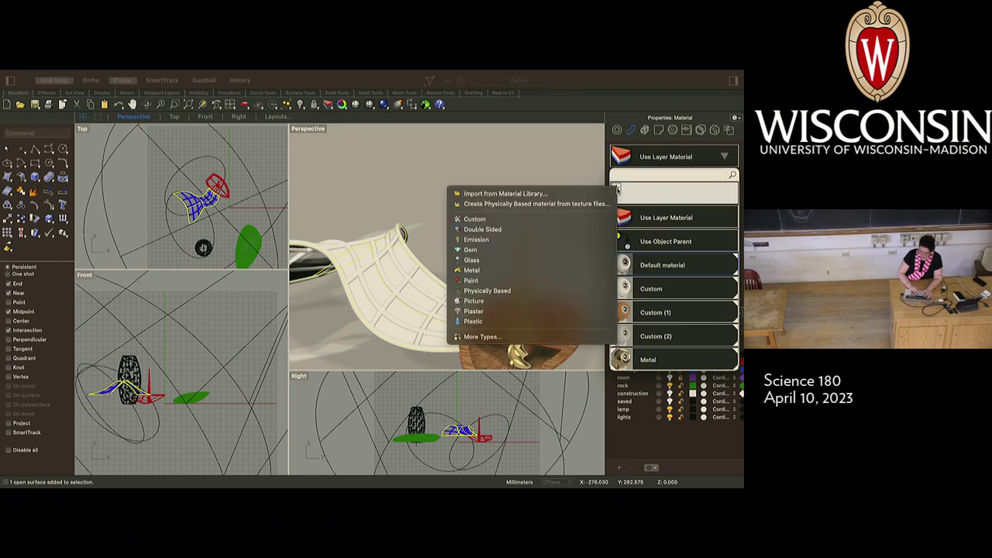
left_click(479, 320)
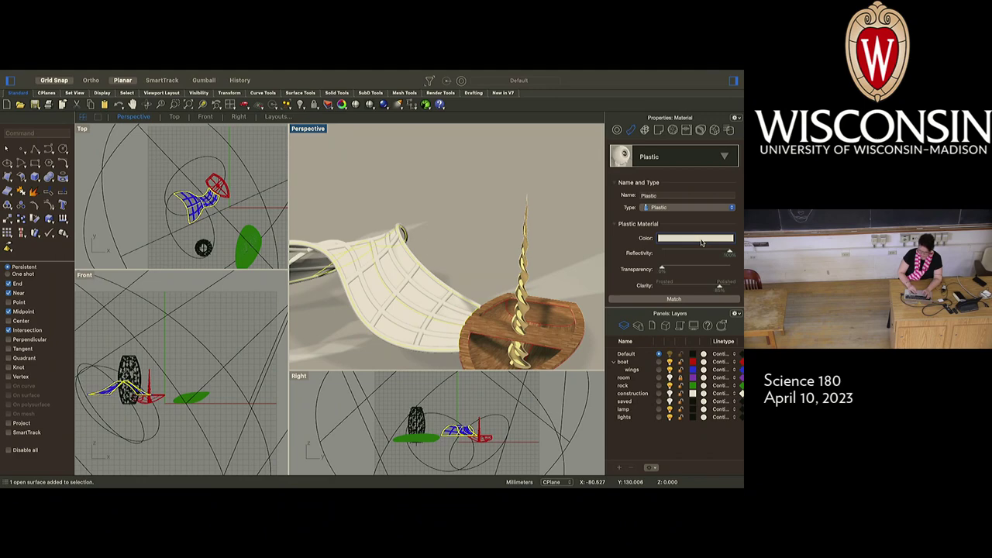
Step: Raise the Plastic material's transparency to slightly under halfway so the wing membrane is see-through, and deselect the surface
scroll(689, 248, "down", 2)
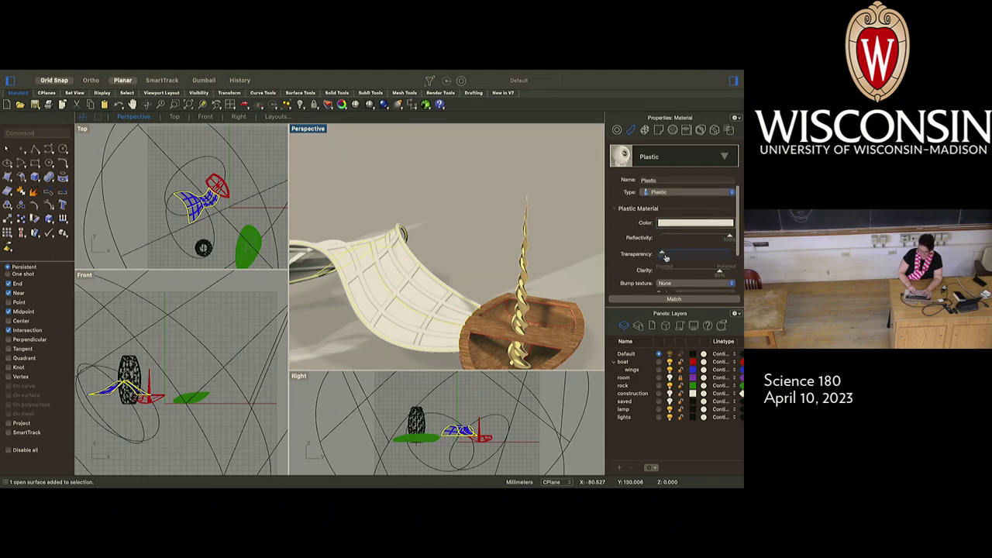
left_click_drag(663, 255, 701, 252)
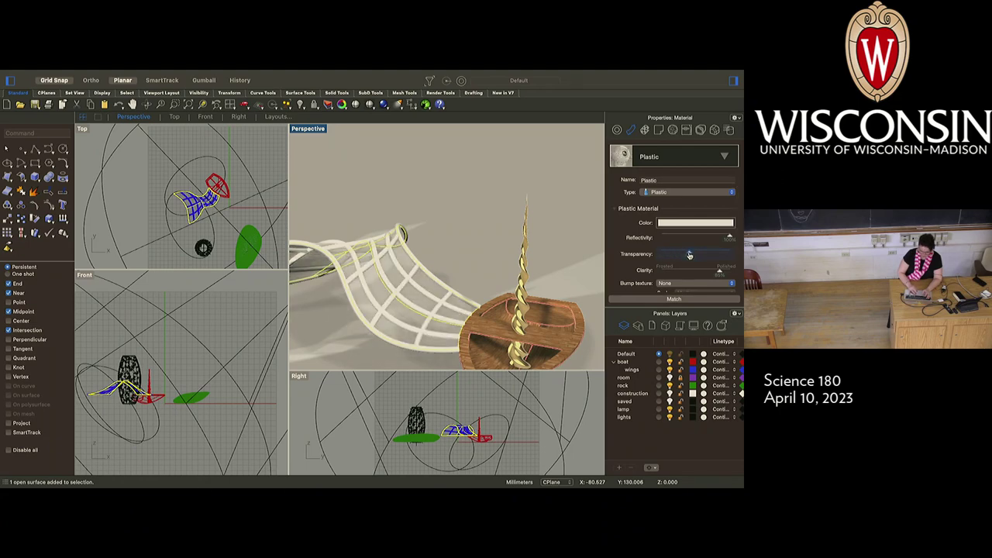
left_click(472, 219)
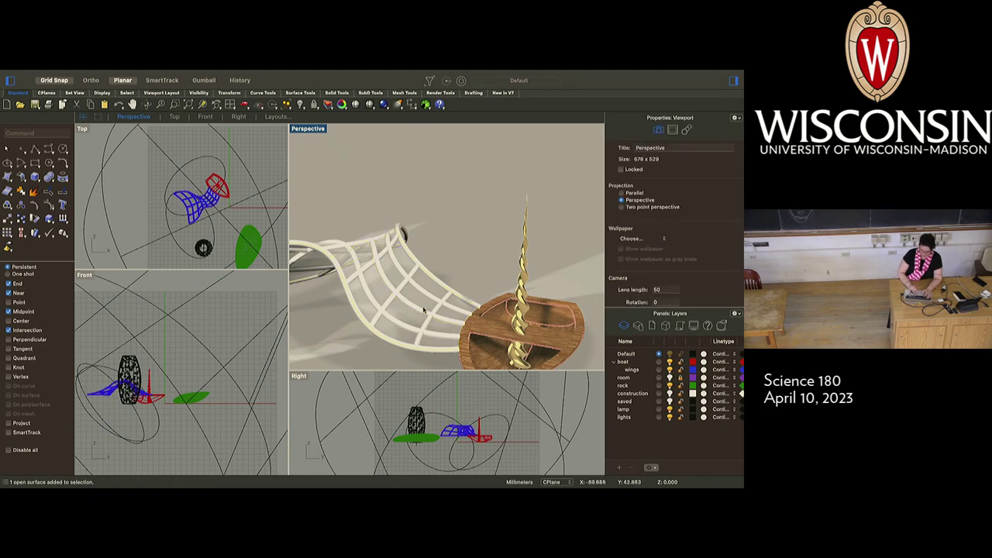
scroll(482, 231, "left", 10)
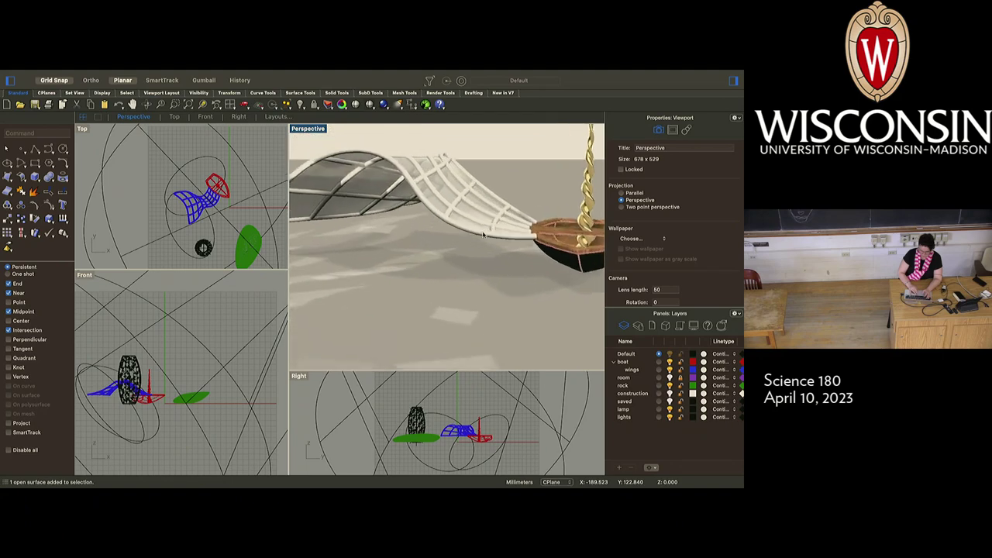
scroll(482, 230, "left", 5)
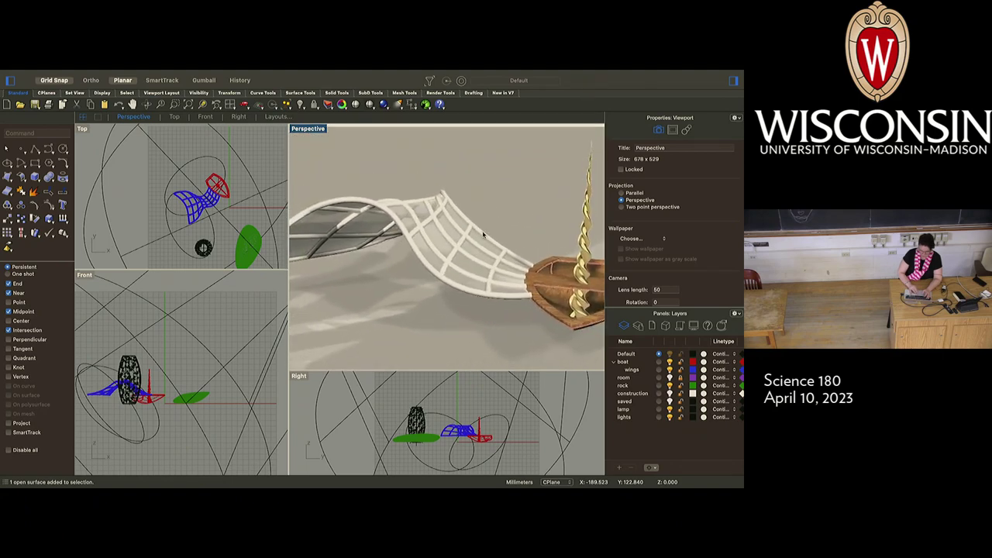
left_click(481, 234)
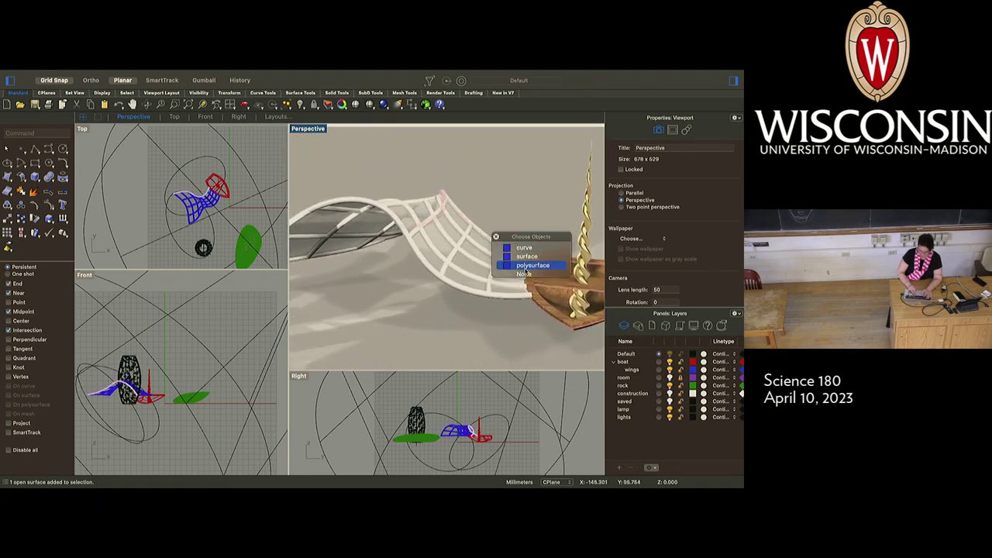
left_click(526, 266)
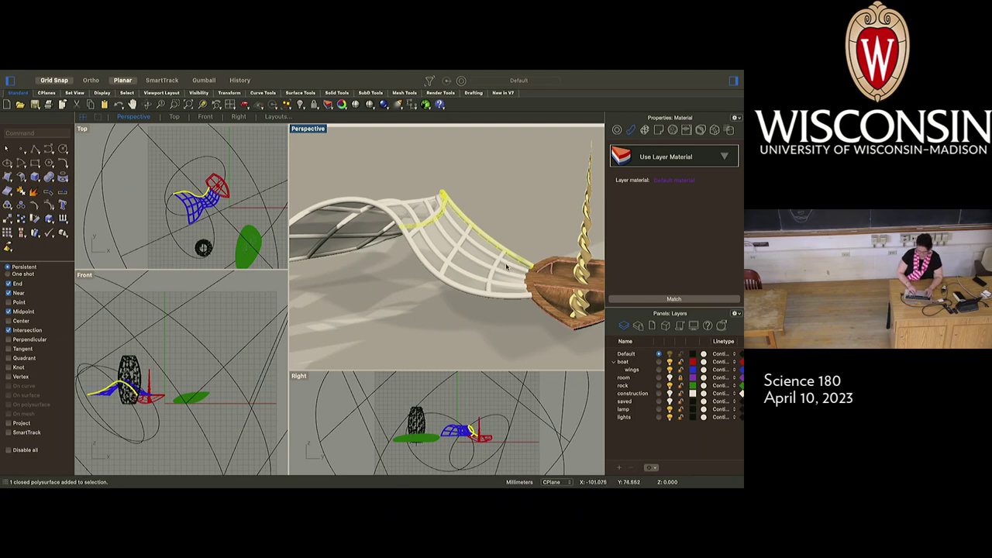
left_click(507, 266)
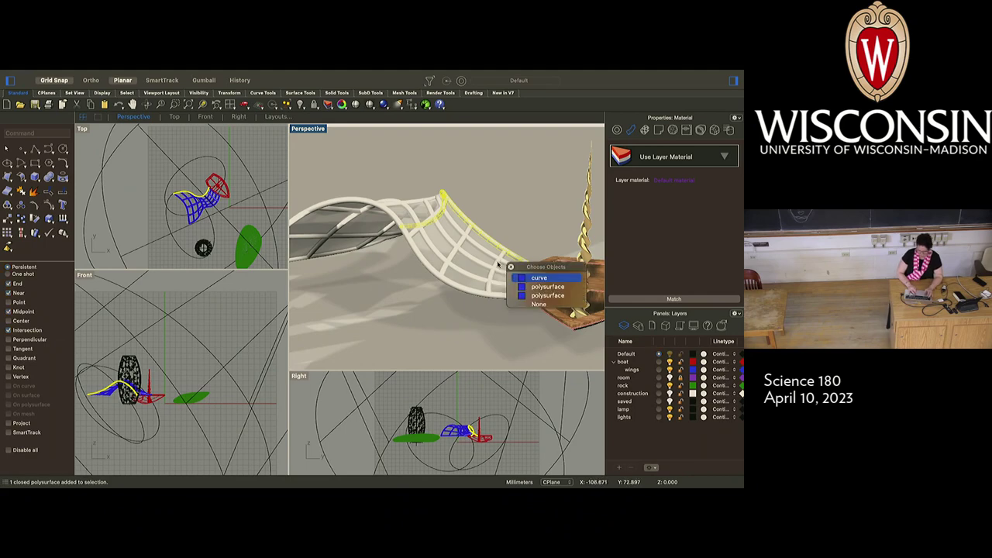
left_click(548, 295)
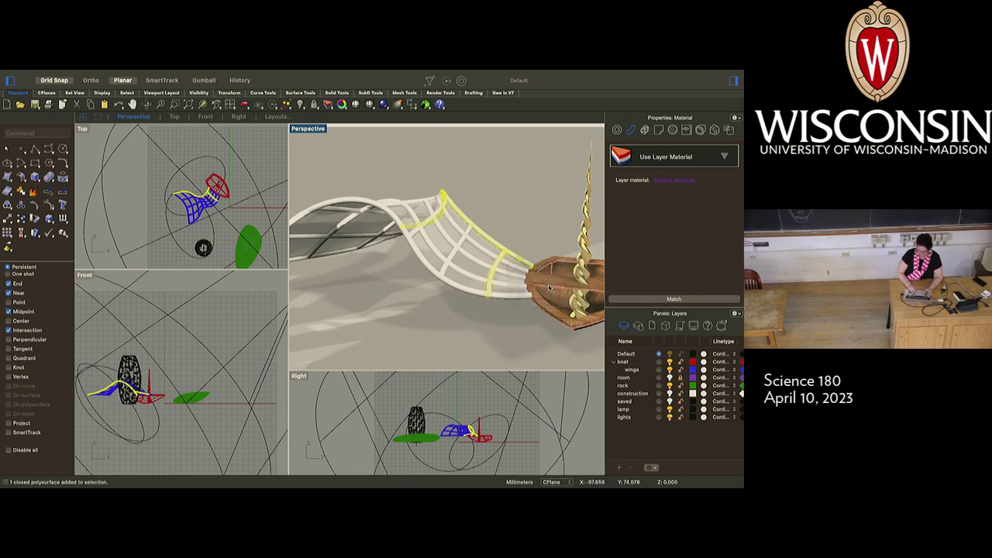
left_click(444, 274)
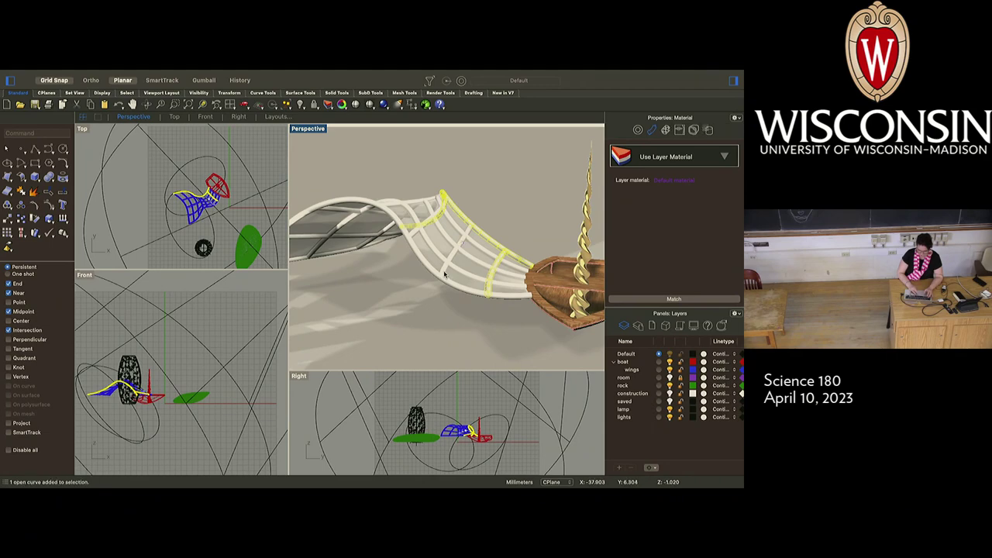
left_click(443, 274)
key("Escape")
Step: Select all the lengthwise rib polysurfaces of the wing in the Perspective viewport, leaving out the overlapping curves and the membrane surface
left_click(489, 292)
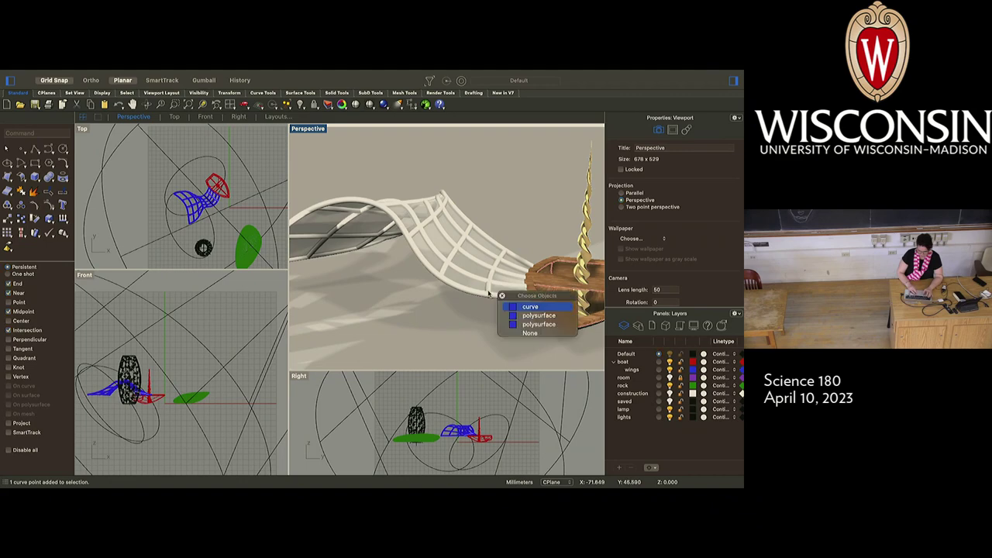
left_click(532, 317)
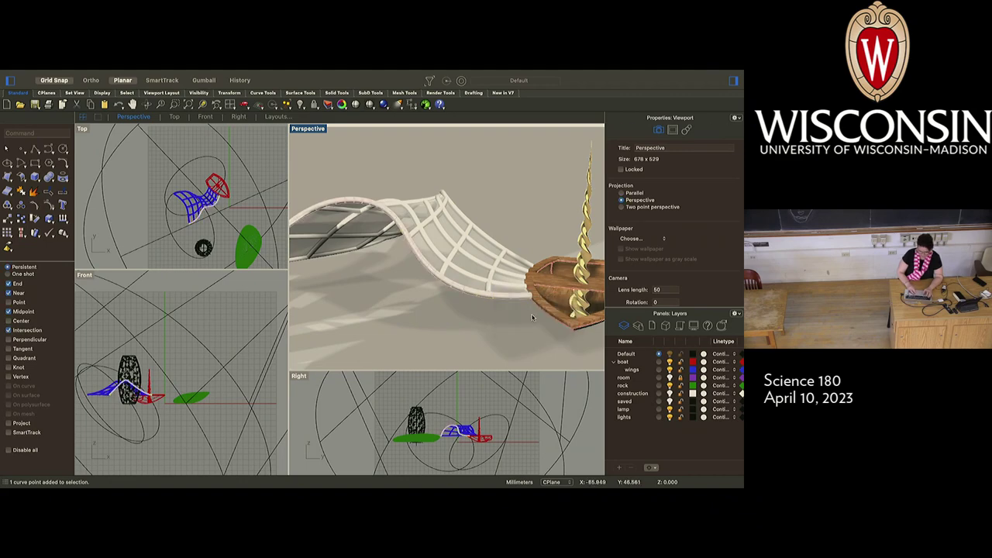
left_click(518, 288)
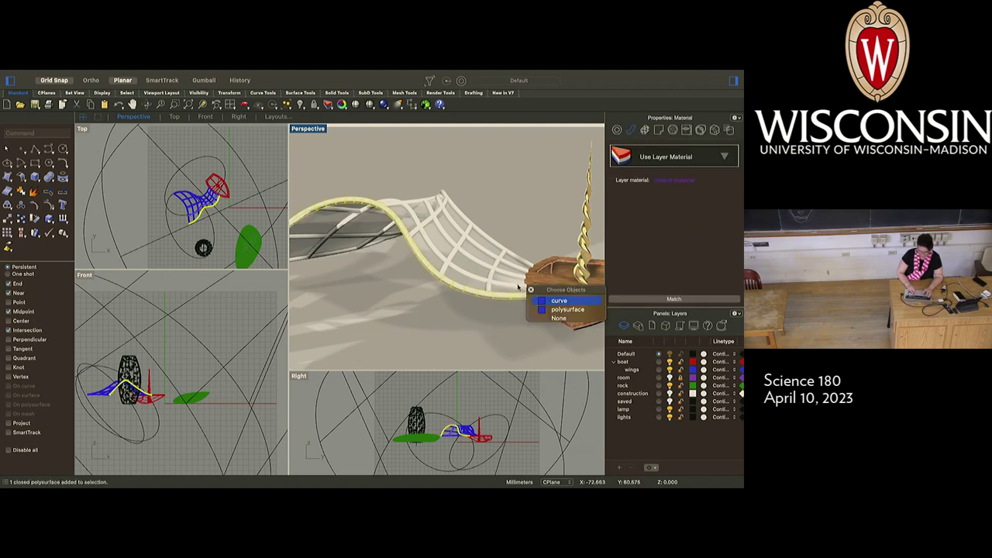
left_click(567, 309)
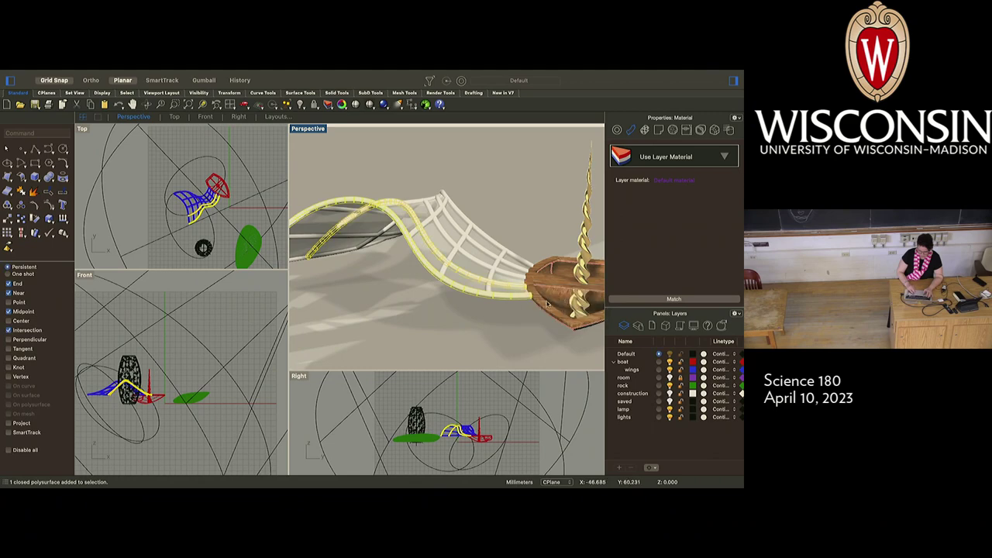
left_click(512, 277)
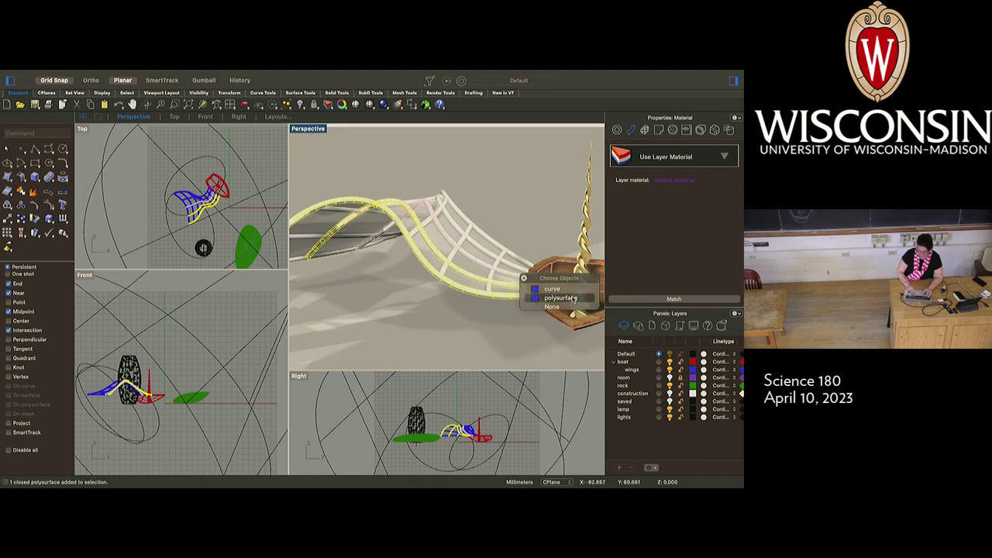
left_click(573, 299)
left_click(508, 264)
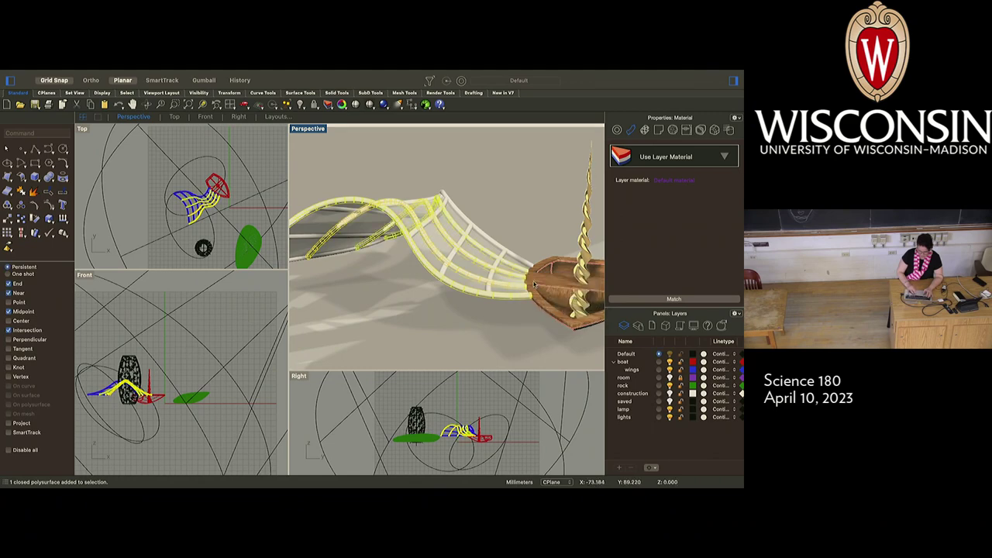
left_click(516, 257)
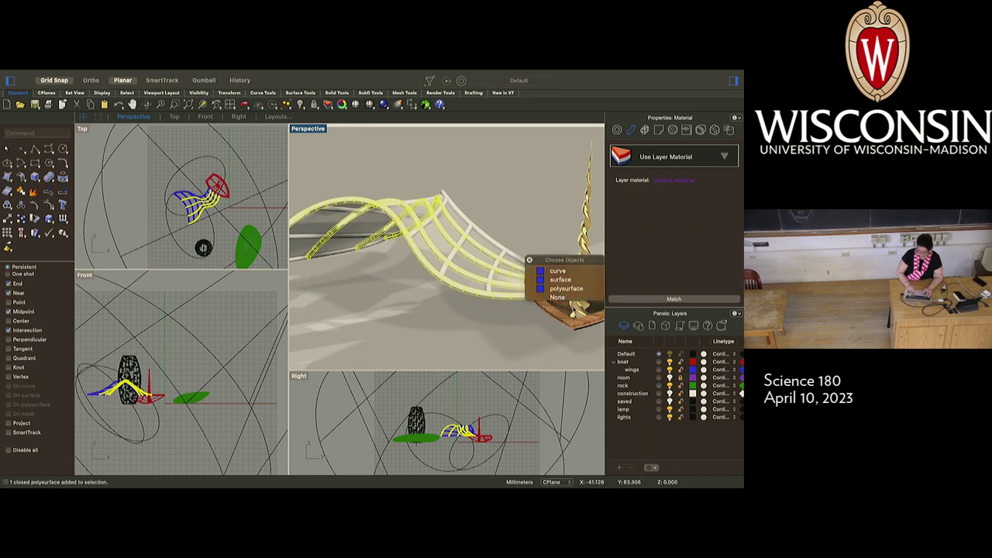
left_click(571, 290)
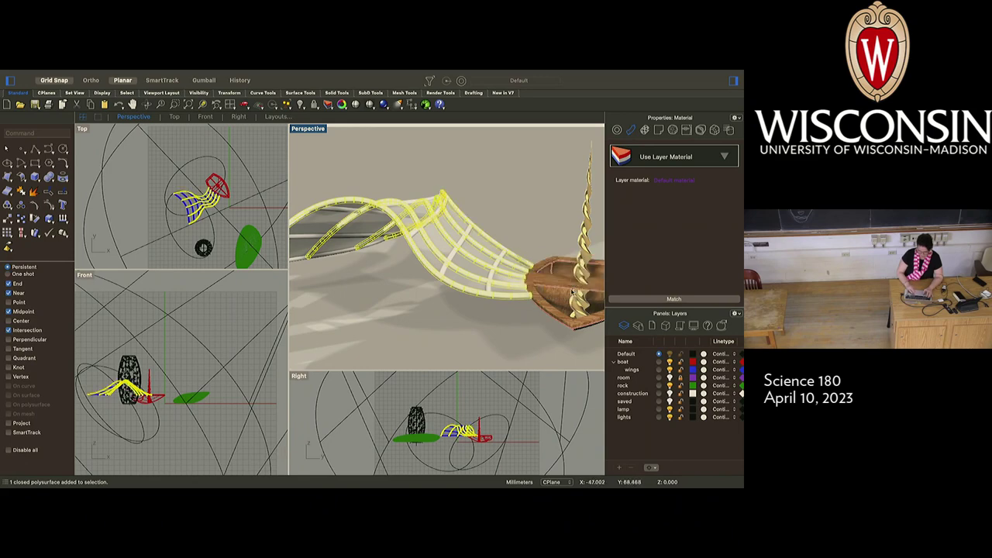
Step: Add the polysurfaces of the two cross ribs nearest the boat to the selection
left_click(509, 259)
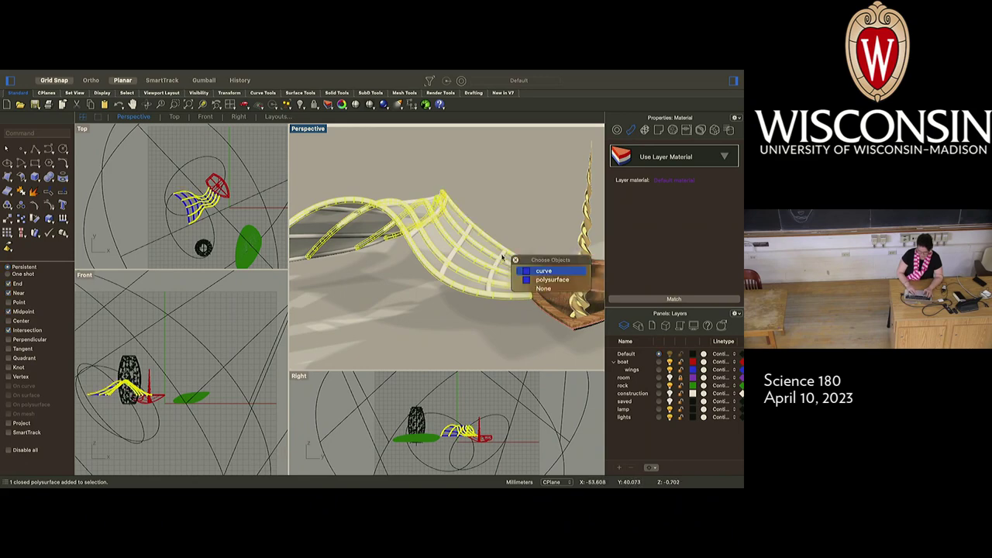
left_click(558, 281)
left_click(454, 253)
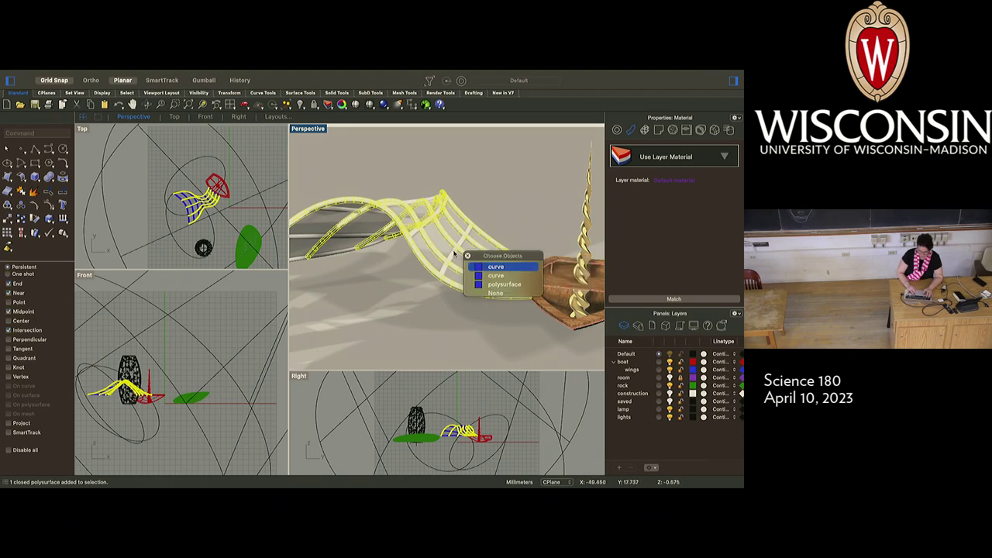
key("Down")
key("Down")
key("Return")
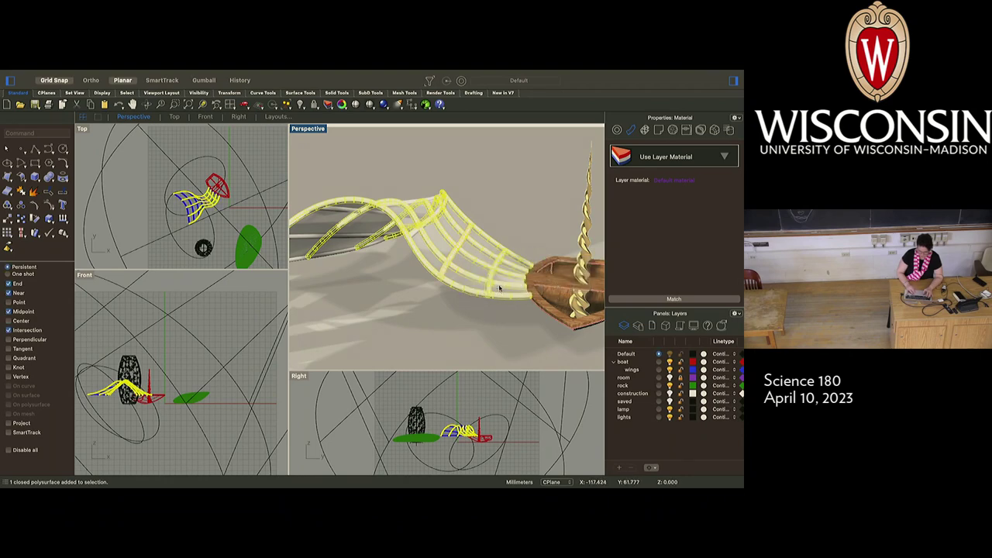
Step: Add the remaining cross-rib polysurfaces out to the wing tip to the selection
scroll(421, 238, "up", 5)
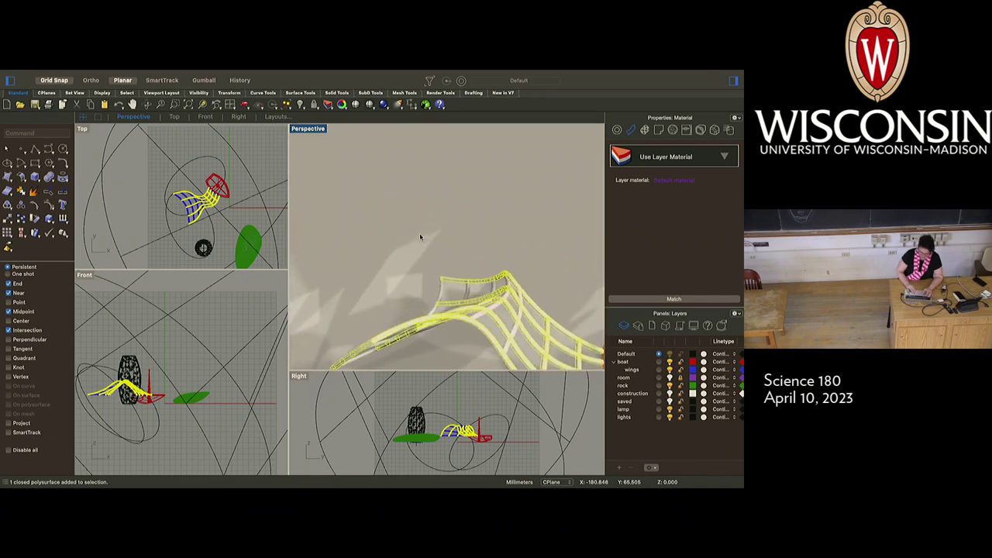
left_click(504, 348)
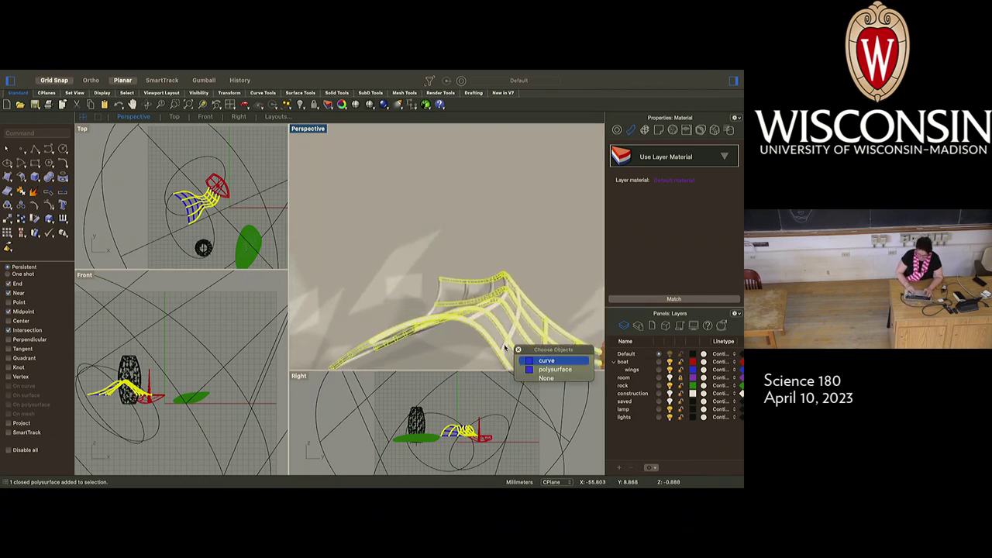
left_click(561, 372)
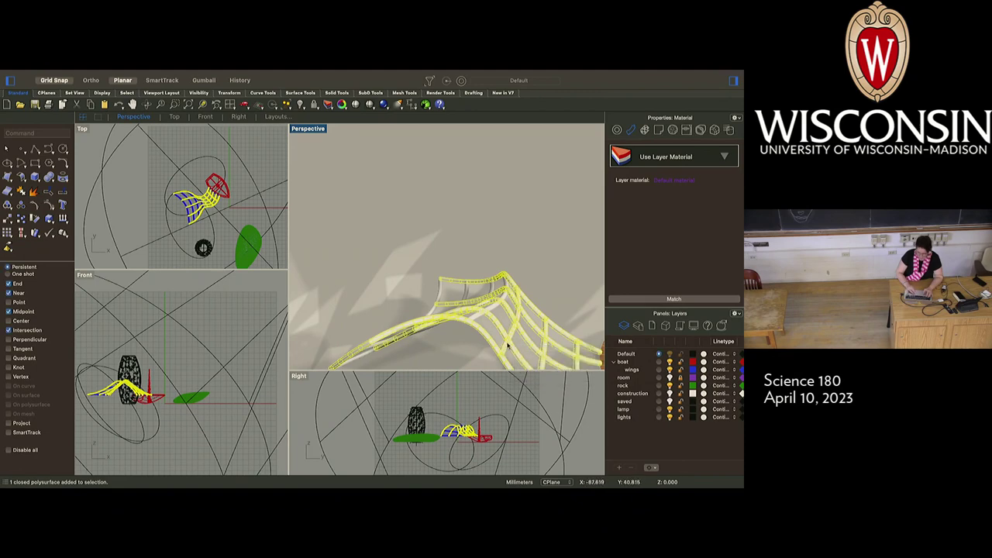
left_click(480, 317)
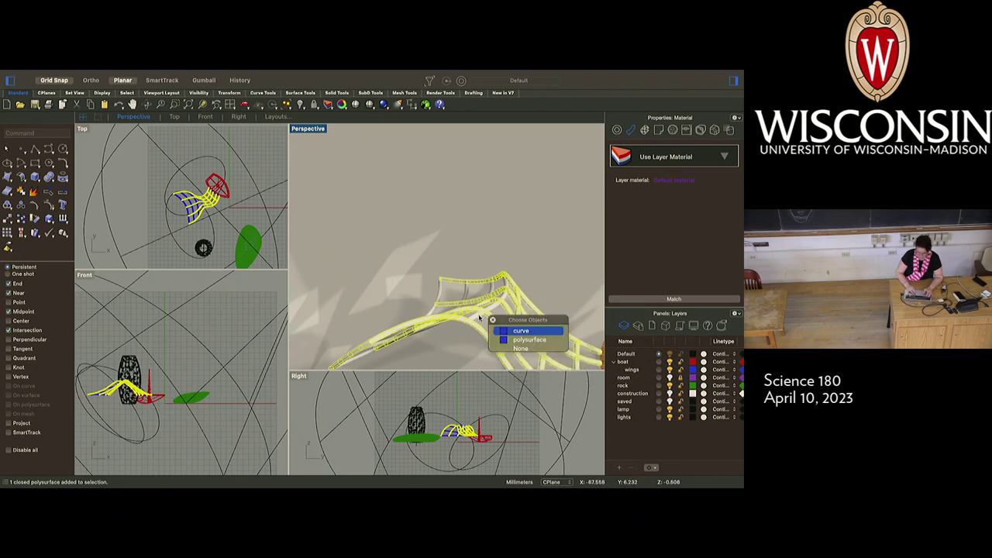
left_click(533, 338)
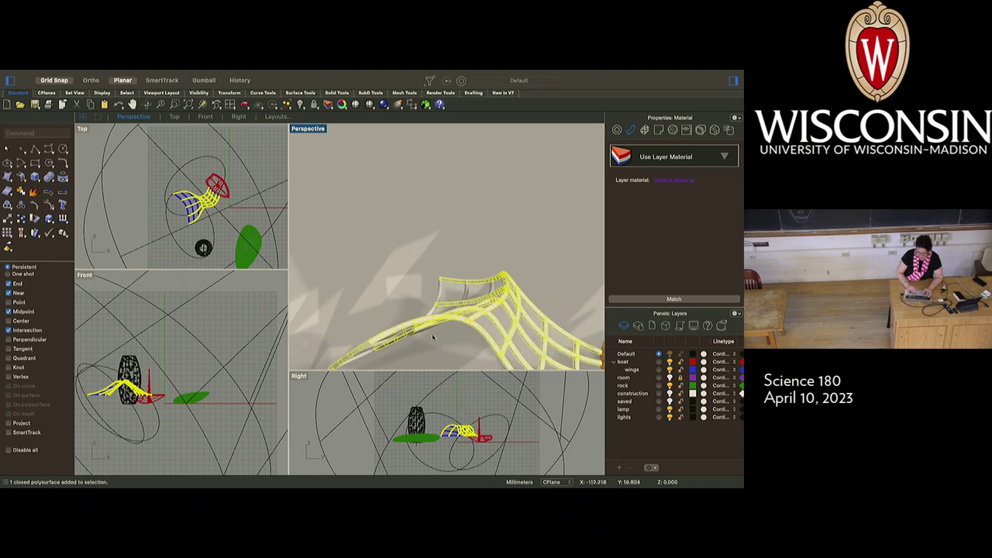
left_click(491, 288)
left_click(542, 311)
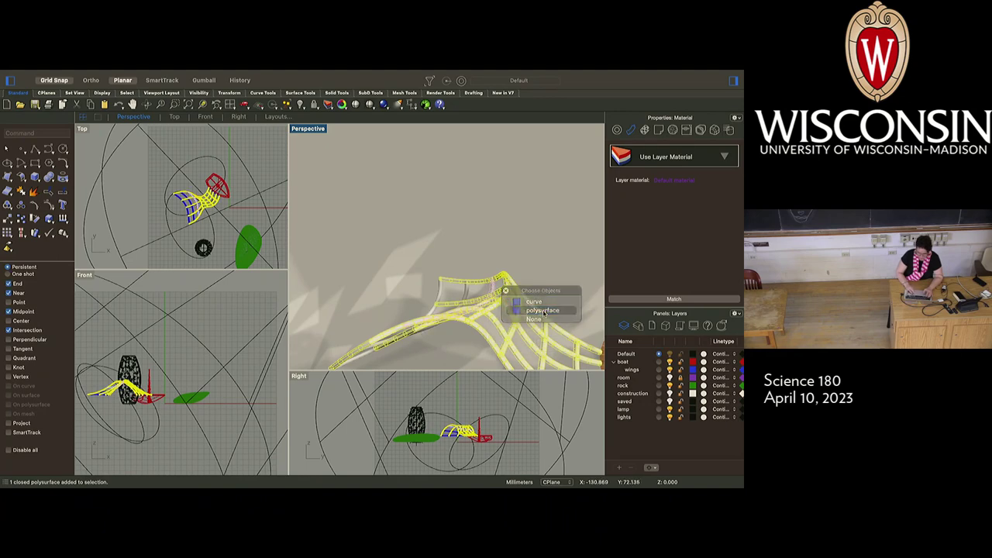
left_click(465, 287)
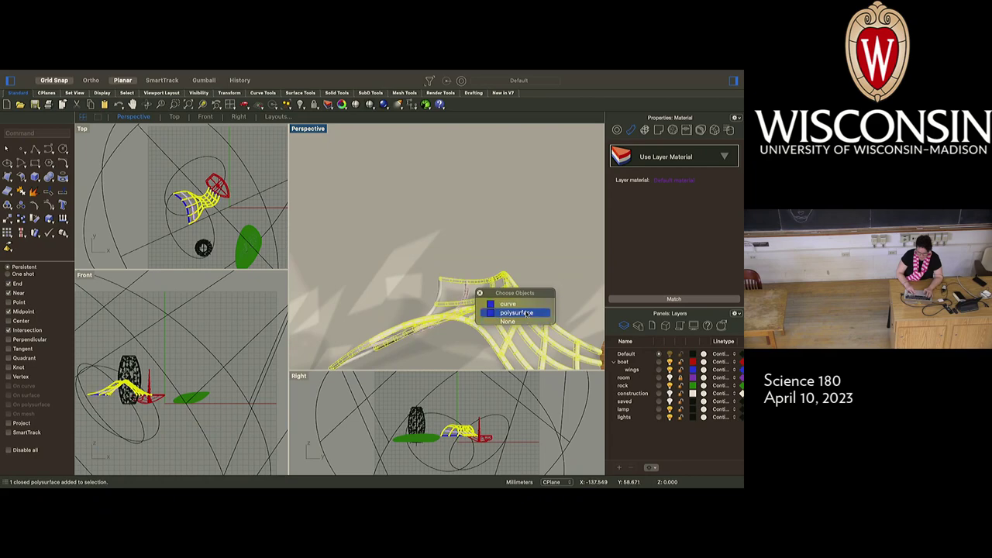
left_click(527, 313)
left_click(439, 288)
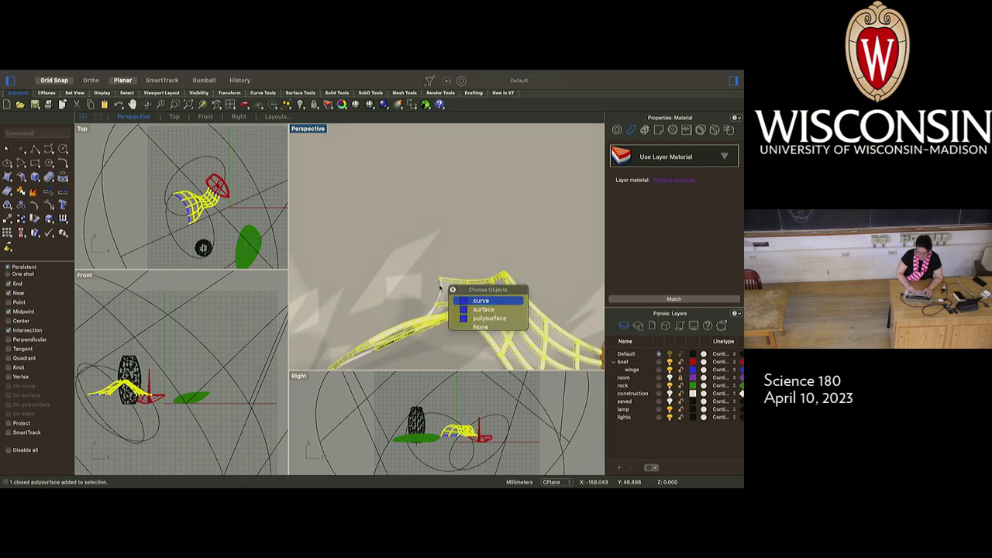
left_click(489, 319)
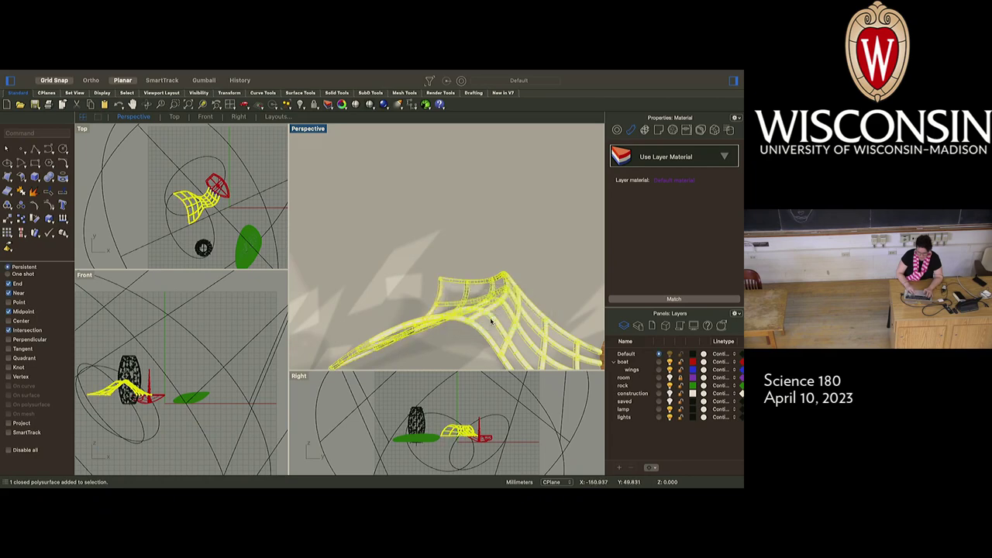
Step: Group the selected rib polysurfaces of the wing and clear the selection
right_click_drag(491, 321, 411, 328)
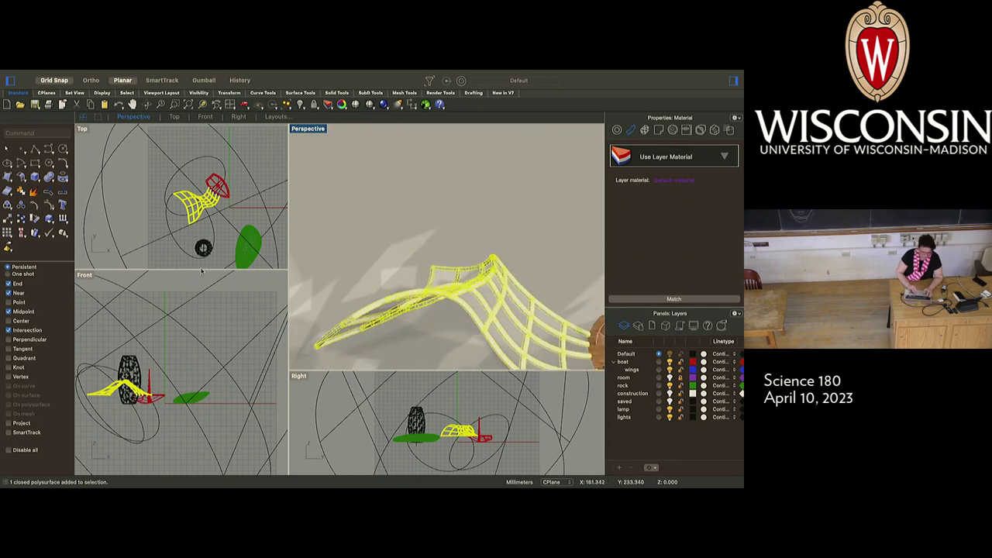
left_click(7, 204)
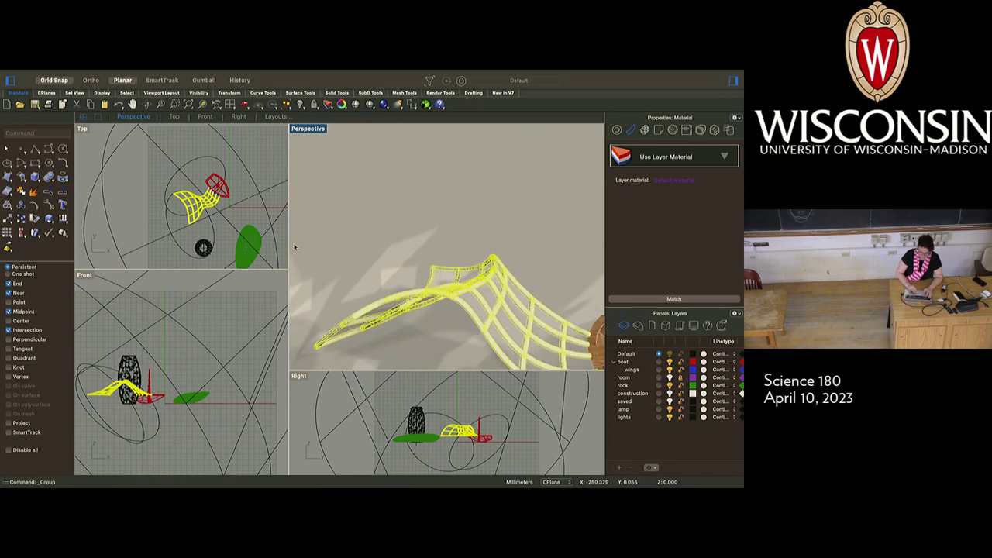
scroll(461, 292, "down", 5)
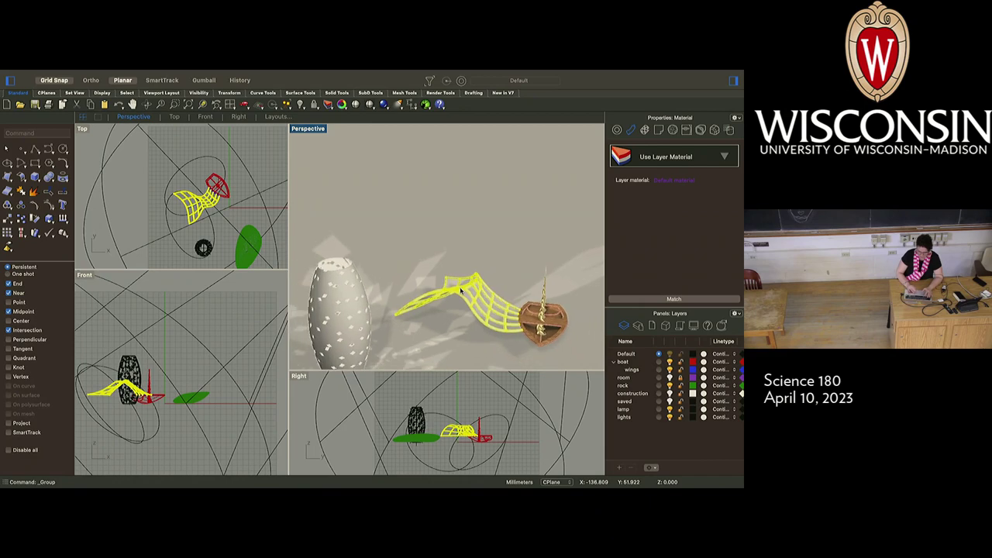
right_click_drag(461, 291, 451, 303)
left_click(445, 311)
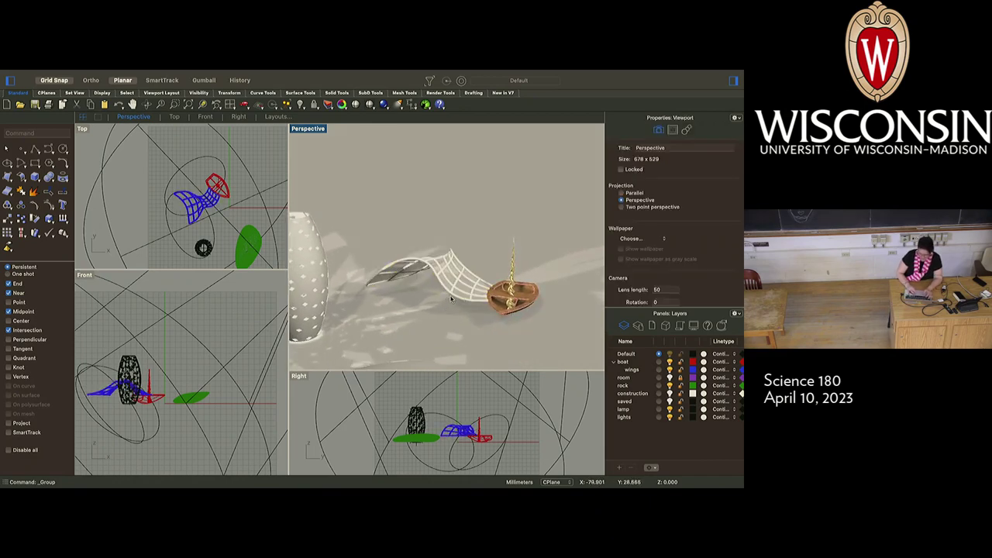
Step: Assign the existing Custom (1) wood material to the wing's rib group and deselect it
left_click(452, 298)
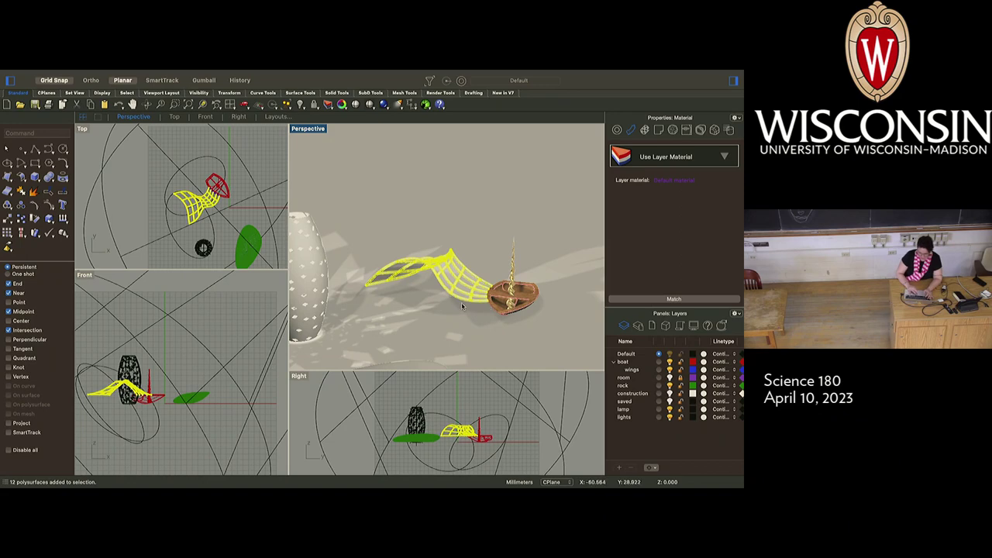
left_click(726, 158)
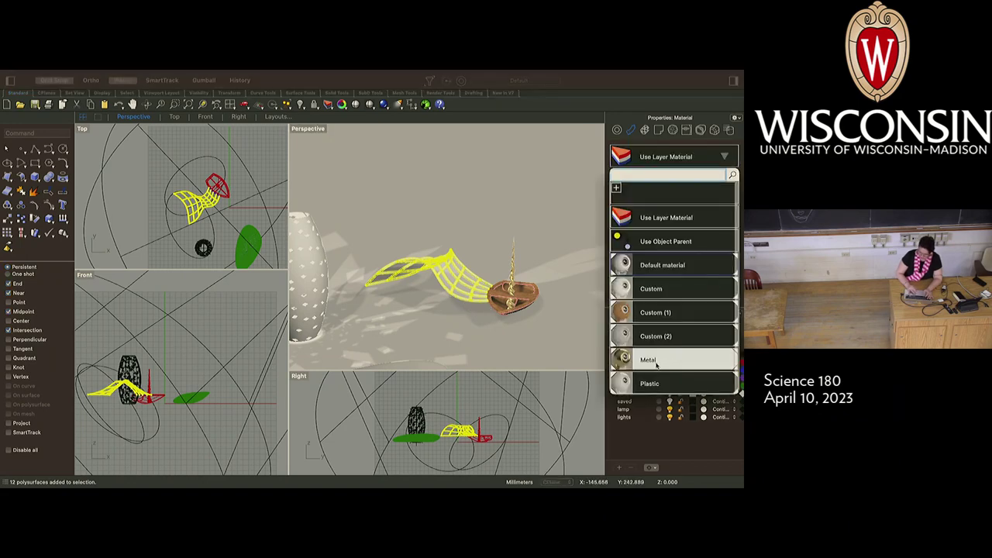
left_click(652, 312)
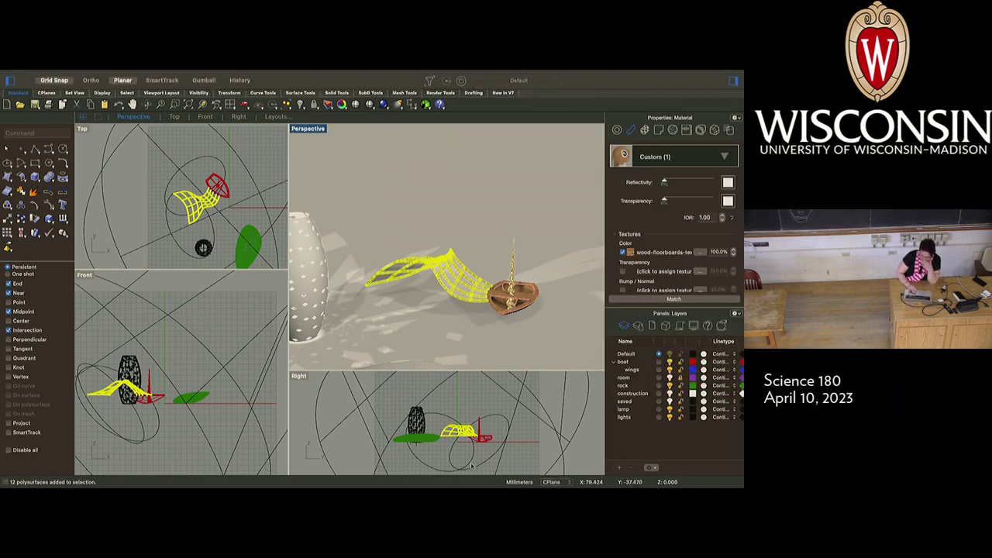
left_click(465, 336)
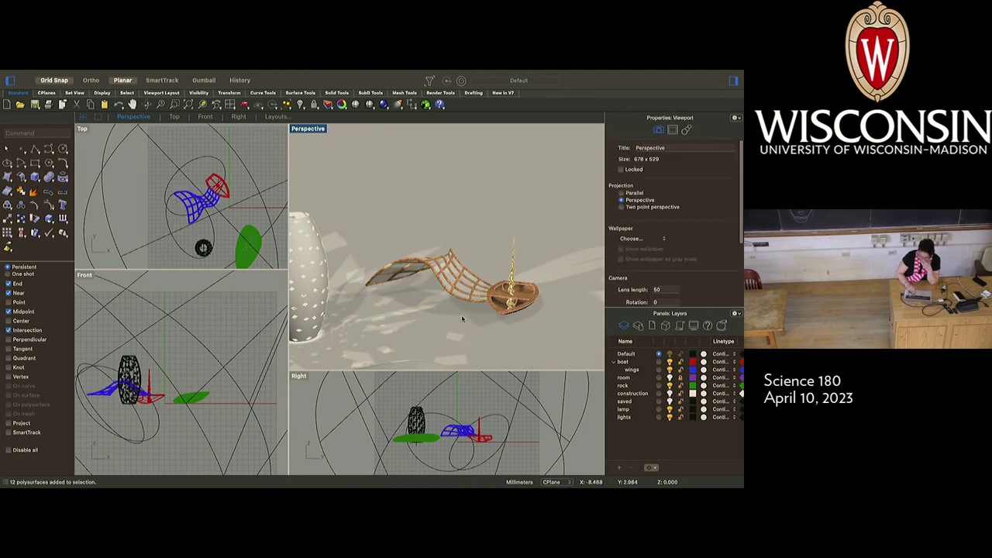
Step: Mirror a copy of the whole wing, including ribs, curves and membrane, across the boat's lengthwise centreline in the Top viewport
left_click_drag(466, 335, 425, 240)
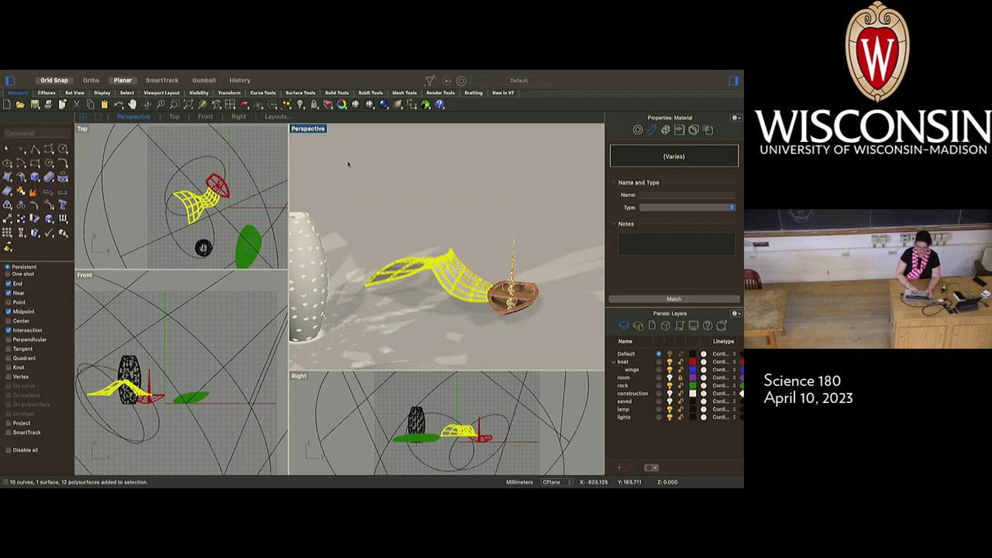
mouse_move(166, 80)
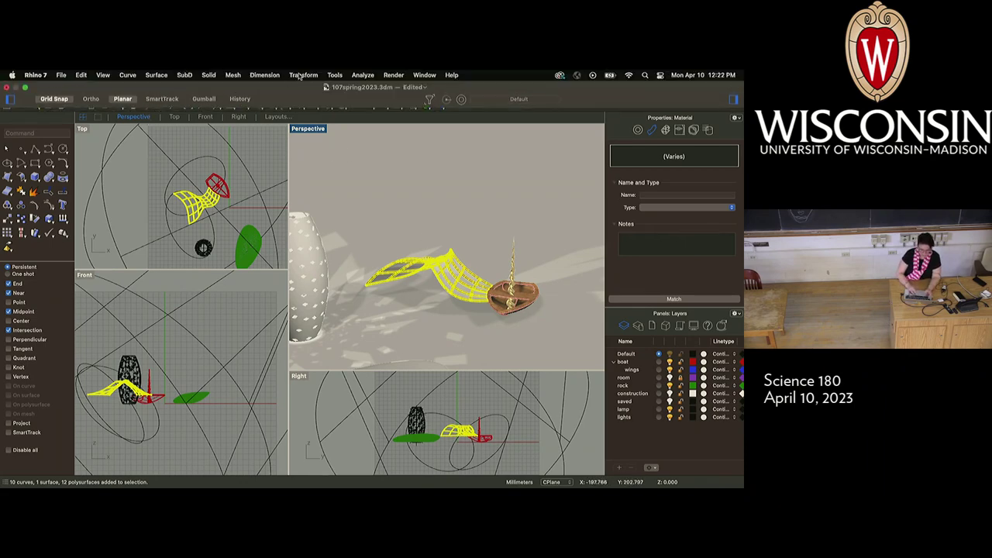
left_click(303, 75)
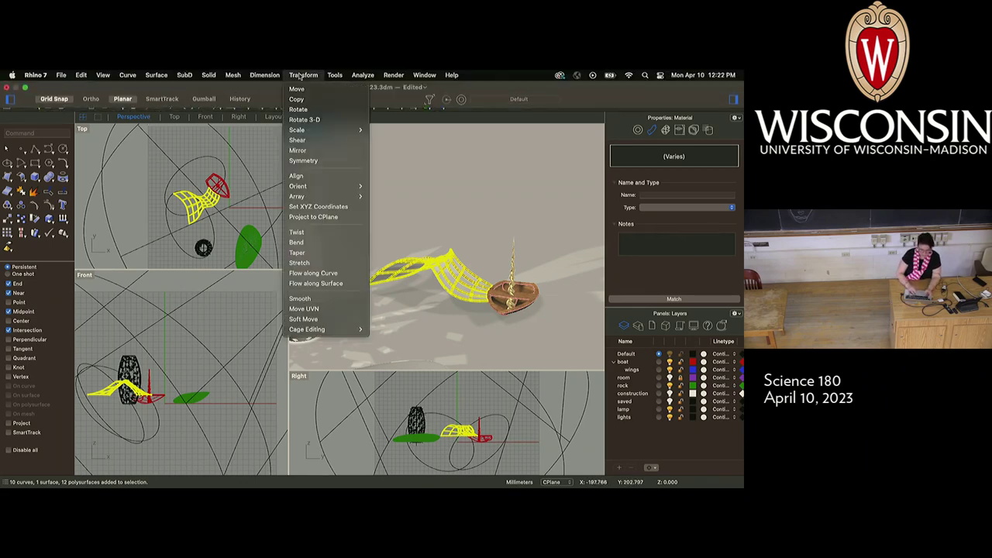
left_click(310, 153)
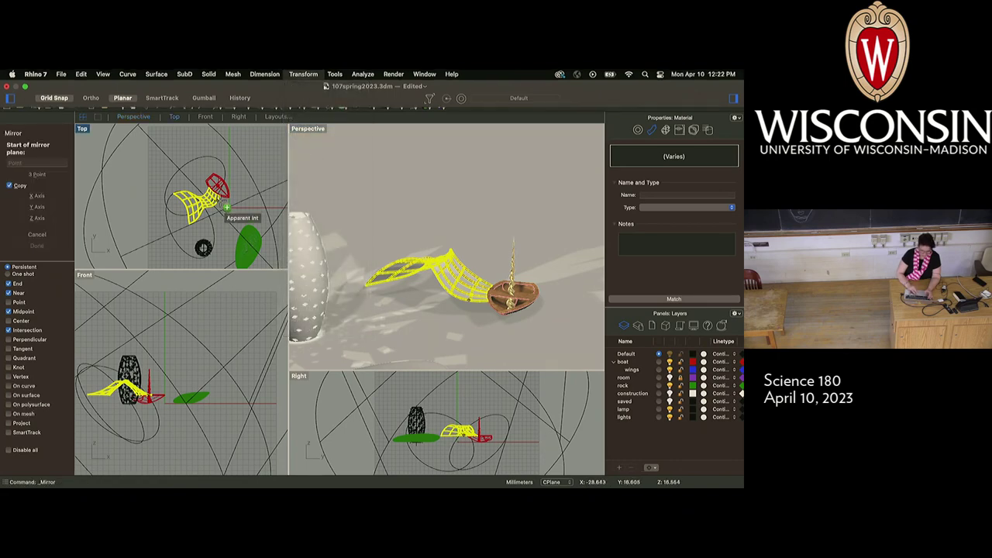
scroll(236, 203, "up", 5)
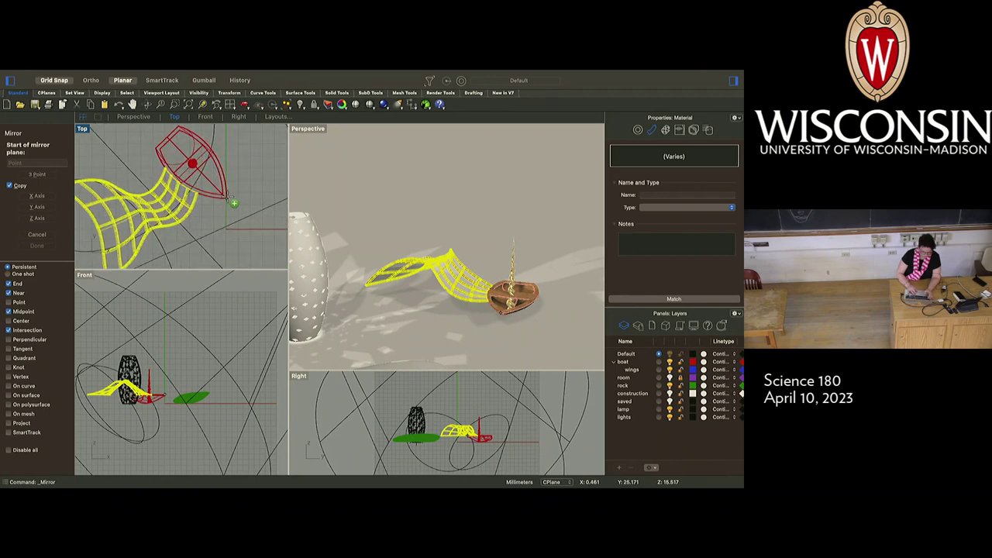
left_click(231, 202)
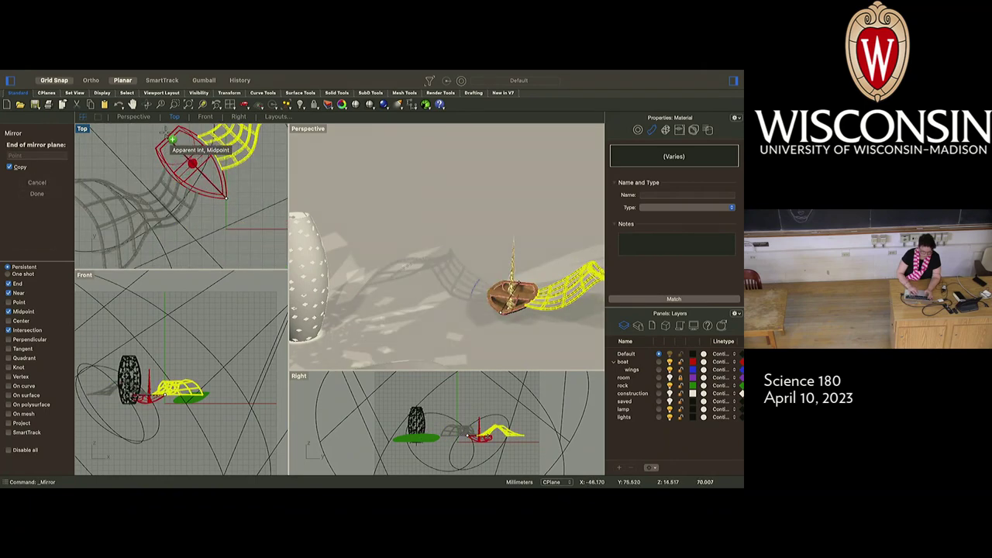
left_click(172, 139)
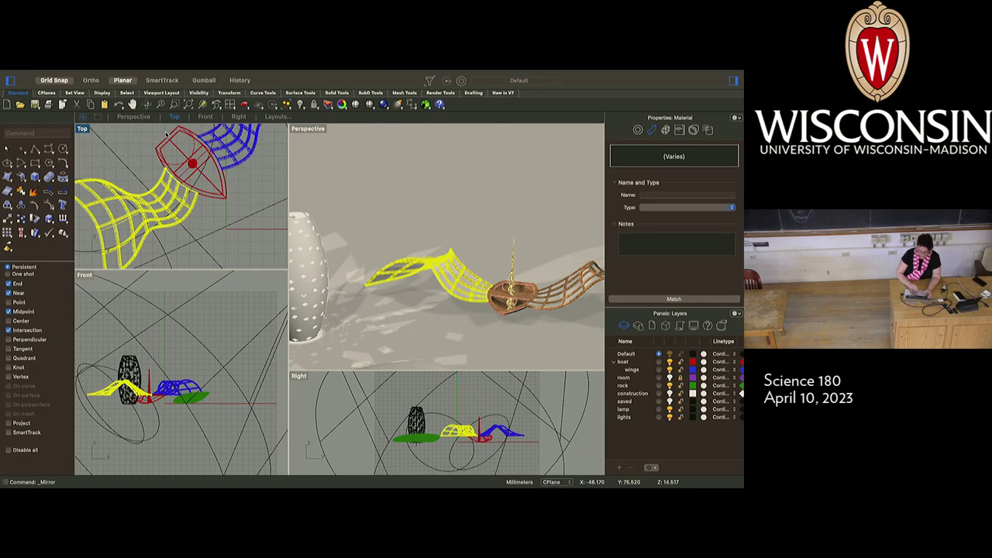
left_click(544, 193)
Step: Turn on the visibility of the room layer
right_click_drag(496, 320, 495, 299)
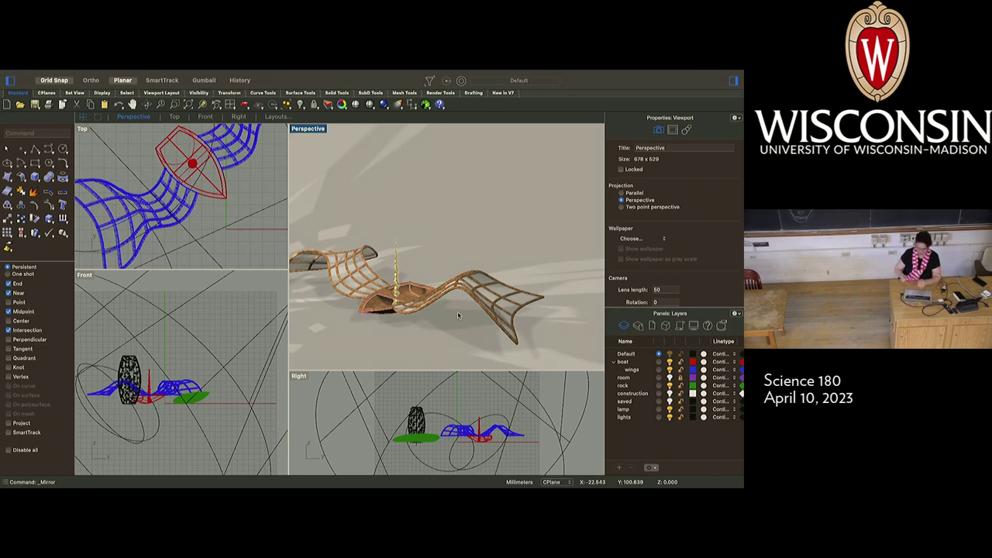
right_click_drag(458, 315, 460, 310)
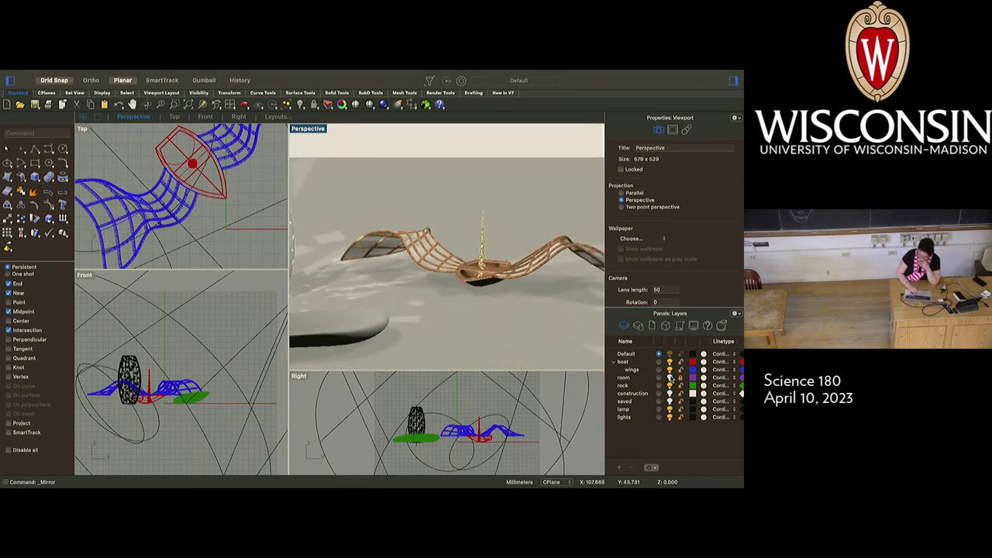
left_click(669, 377)
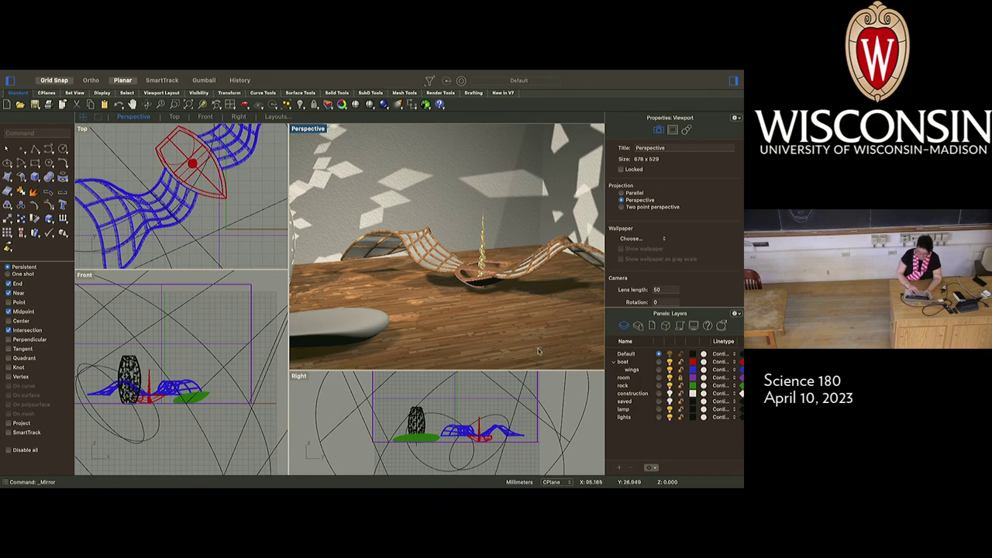
Step: Create a new Metal material for the perforated lamp in the Perspective viewport
scroll(495, 305, "down", 5)
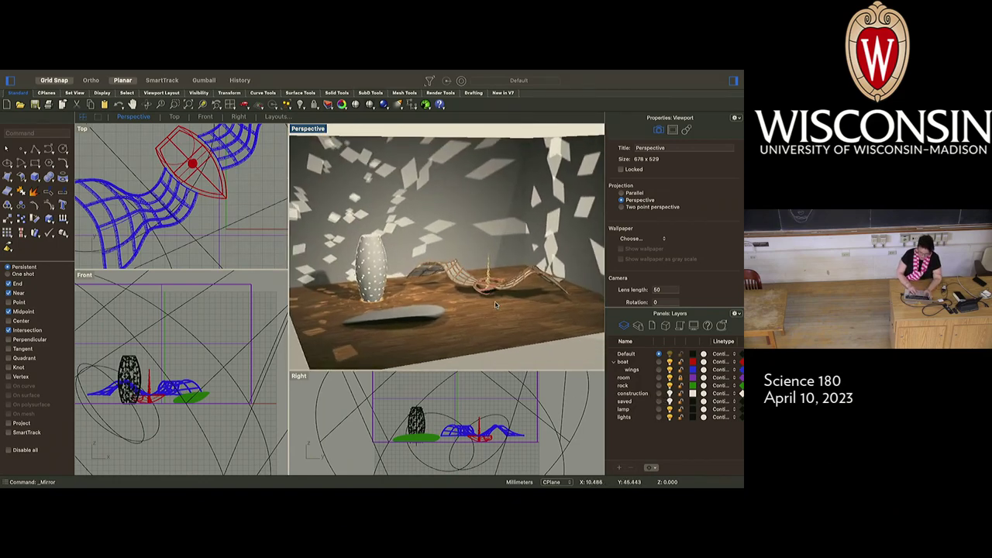
scroll(496, 304, "down", 5)
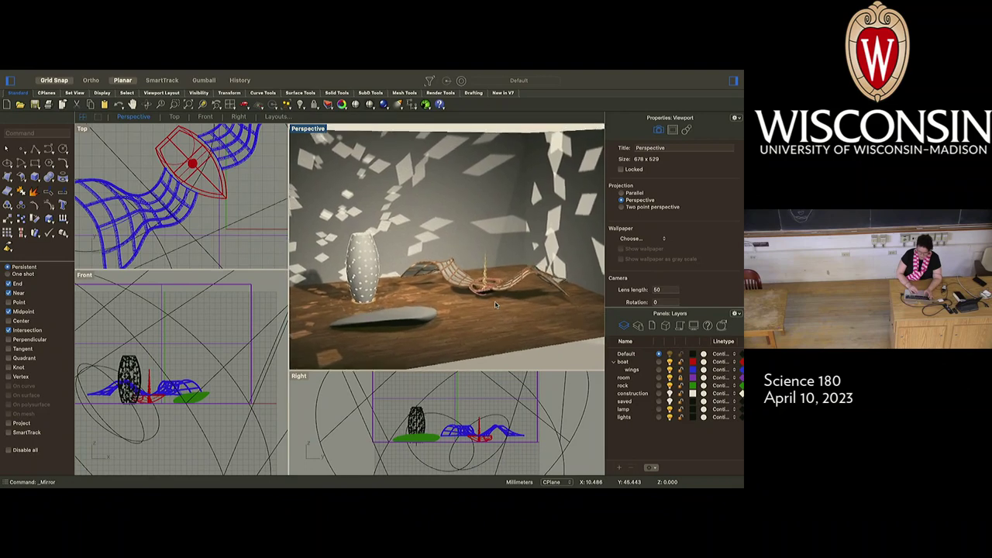
right_click_drag(496, 304, 381, 322)
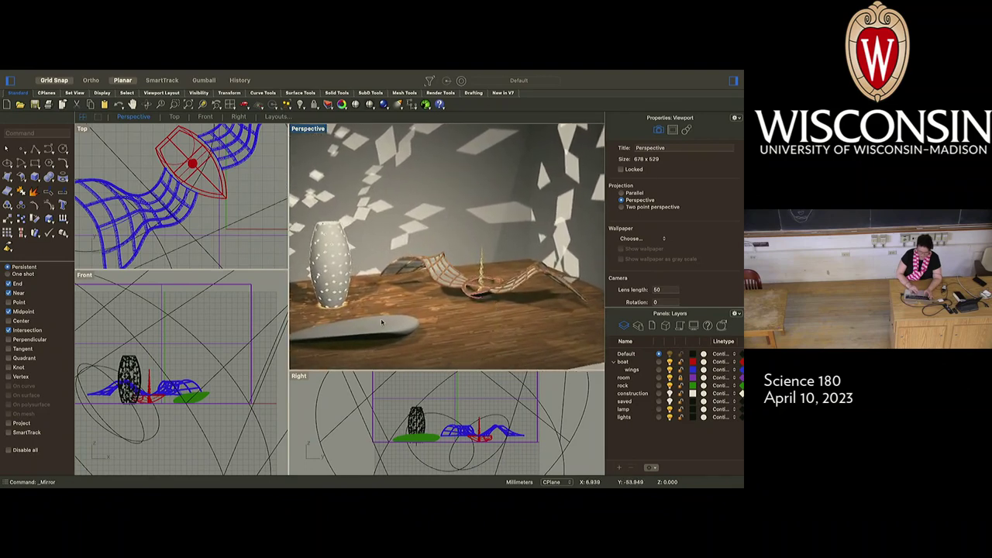
left_click(324, 265)
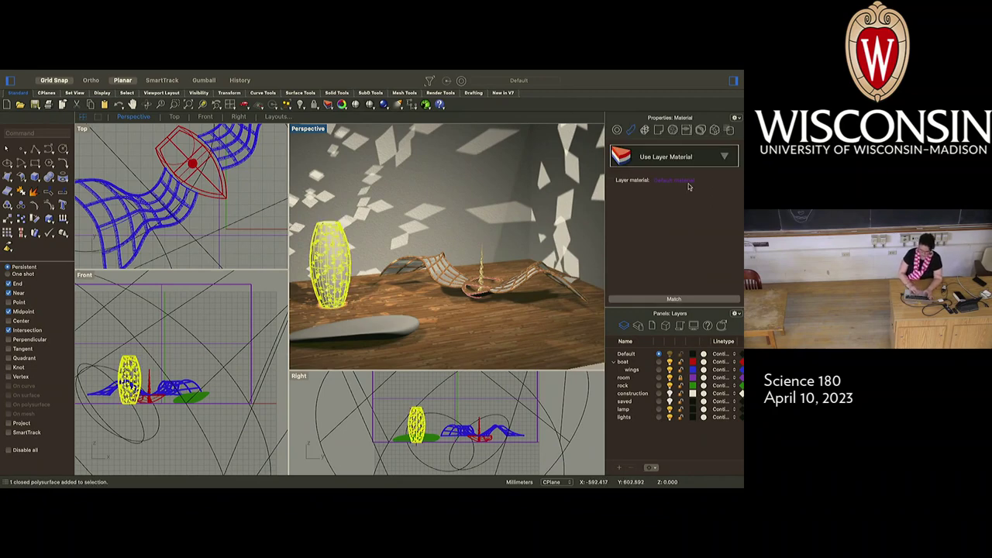
left_click(724, 157)
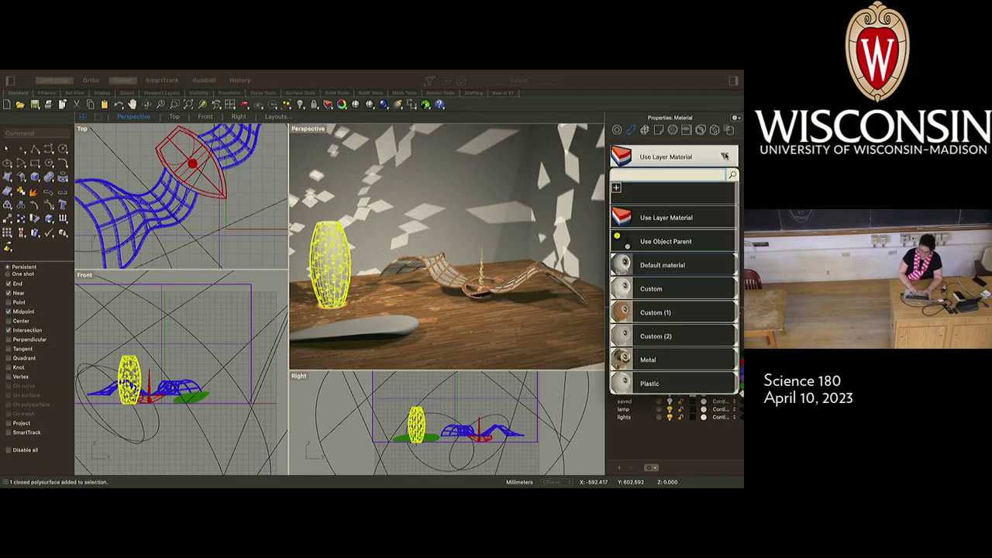
left_click(616, 188)
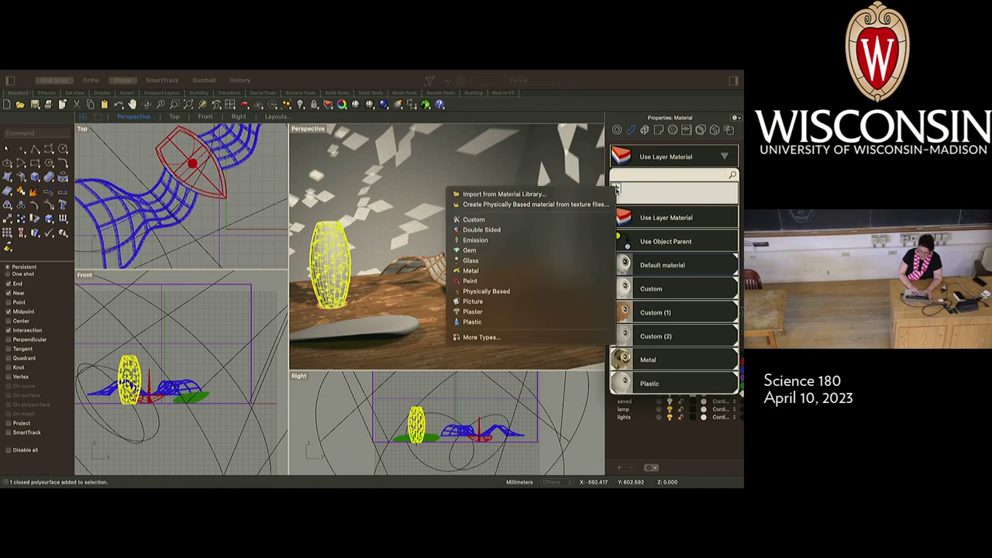
left_click(471, 270)
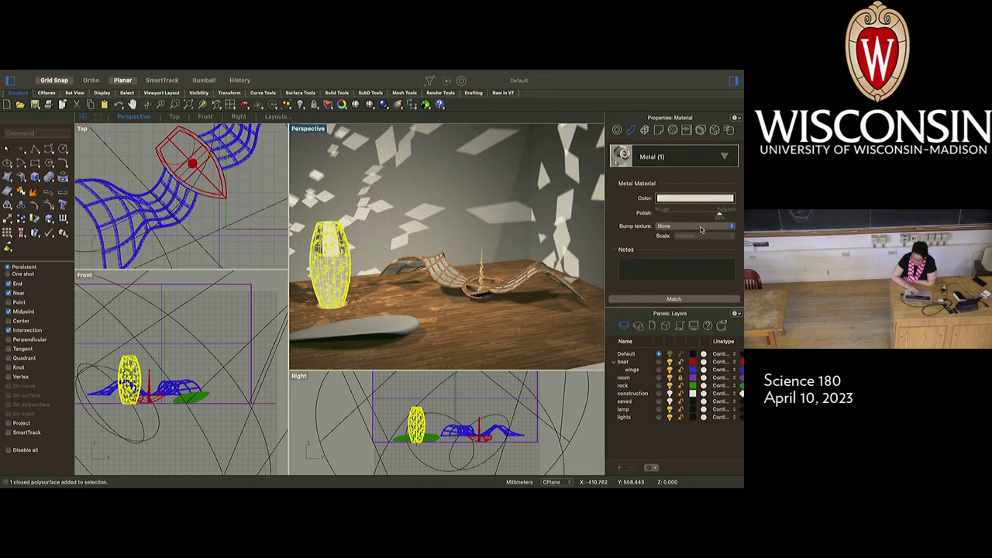
Step: Set the lamp's metal color to the Platinum preset
left_click(700, 205)
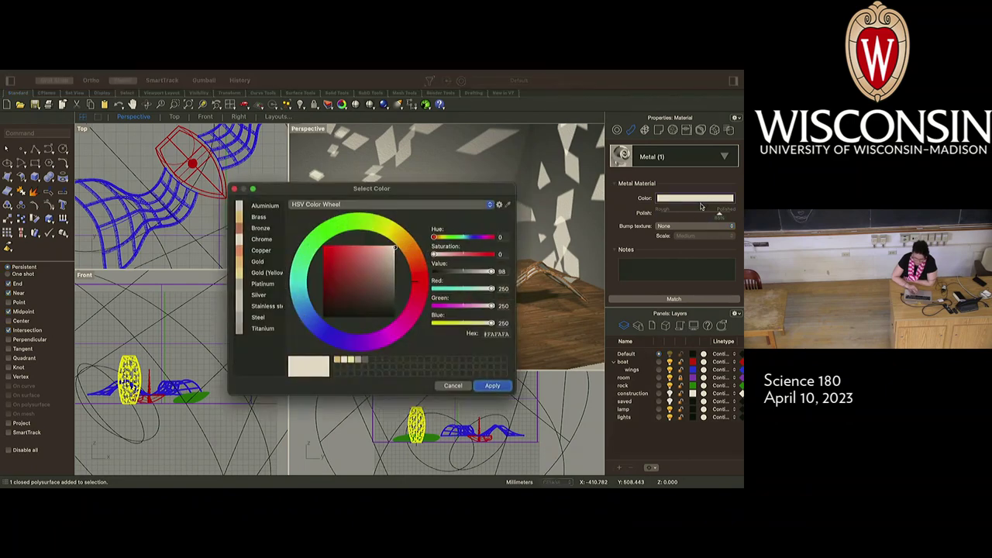
left_click(240, 284)
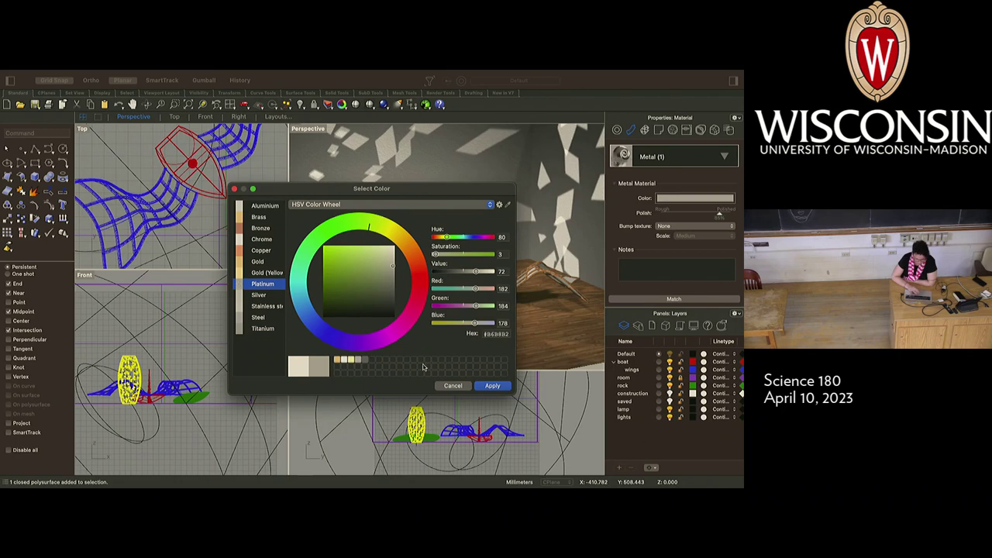
left_click(488, 387)
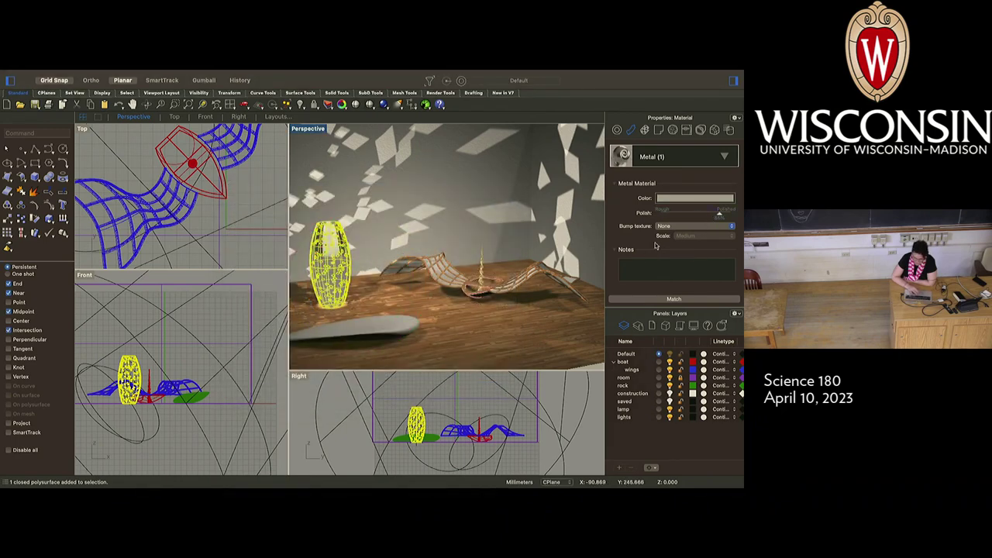
Step: Give the lamp's metal a Leather bump texture at XL scale, then deselect the lamp and inspect its surface up close
left_click(691, 226)
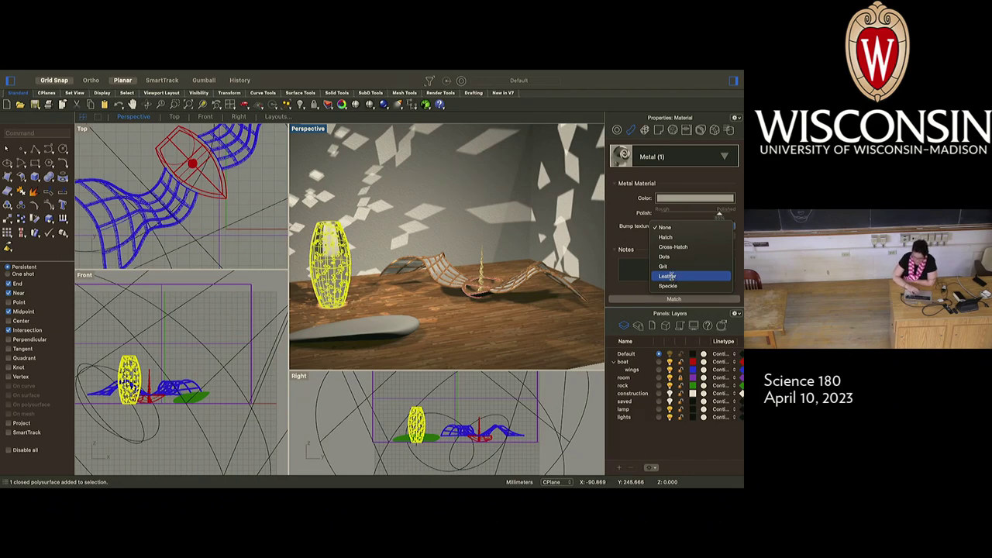
left_click(671, 276)
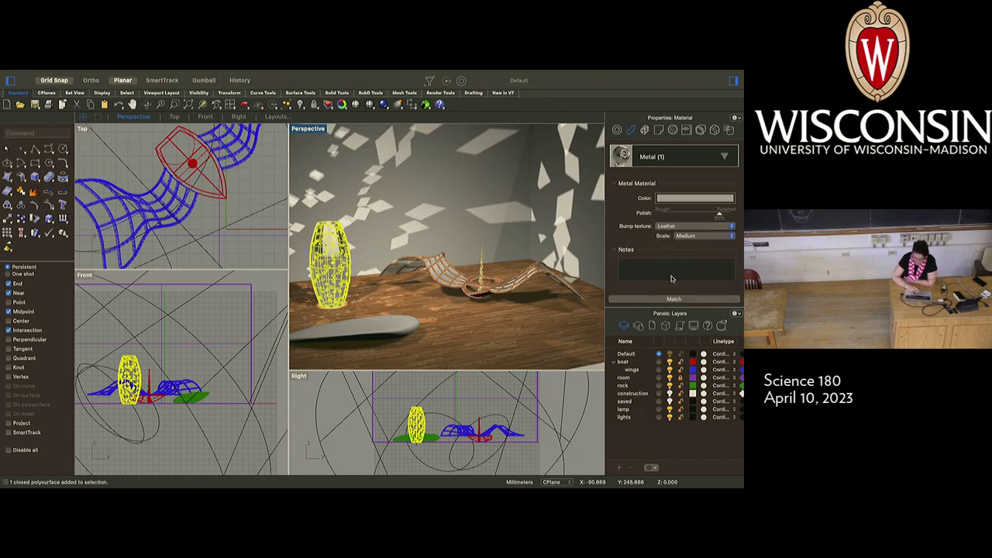
left_click(689, 236)
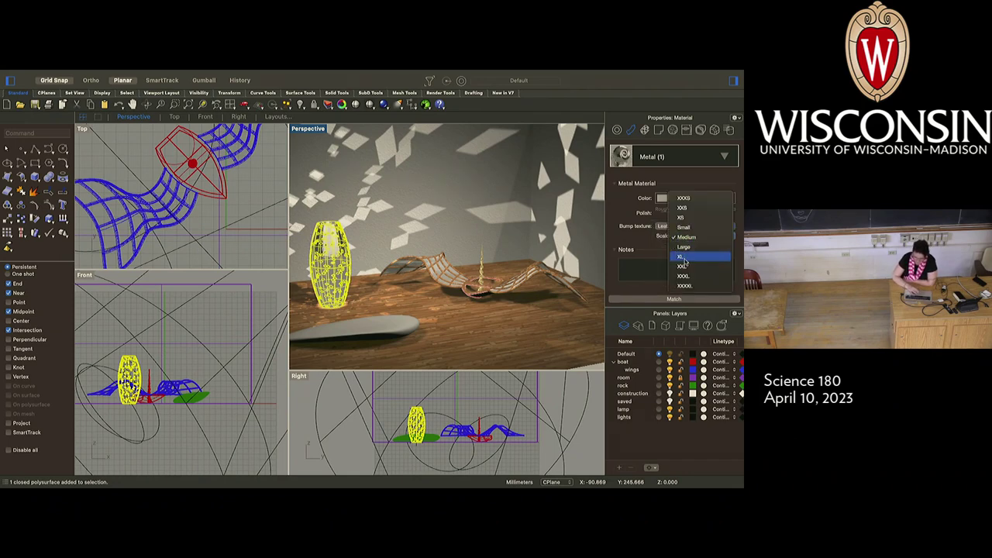
left_click(680, 260)
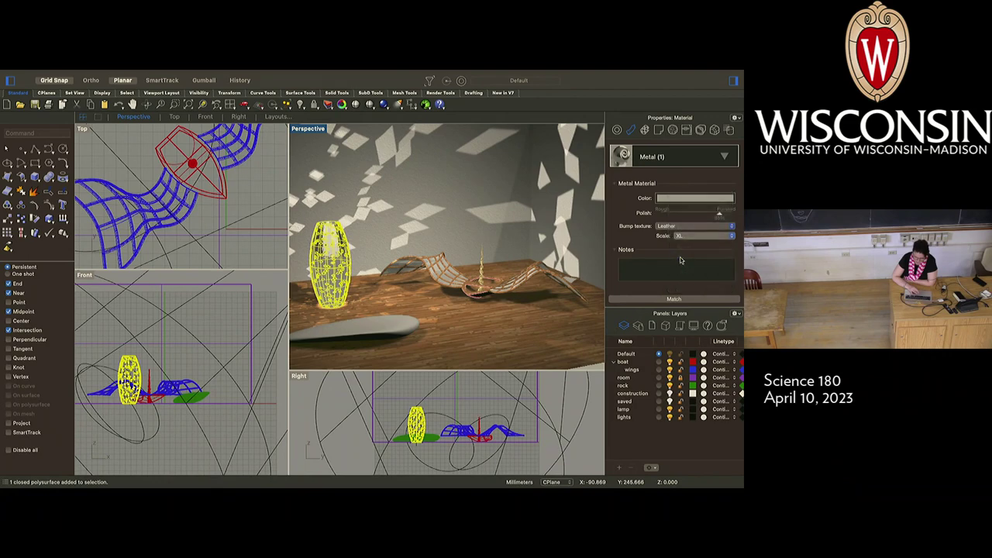
left_click(272, 246)
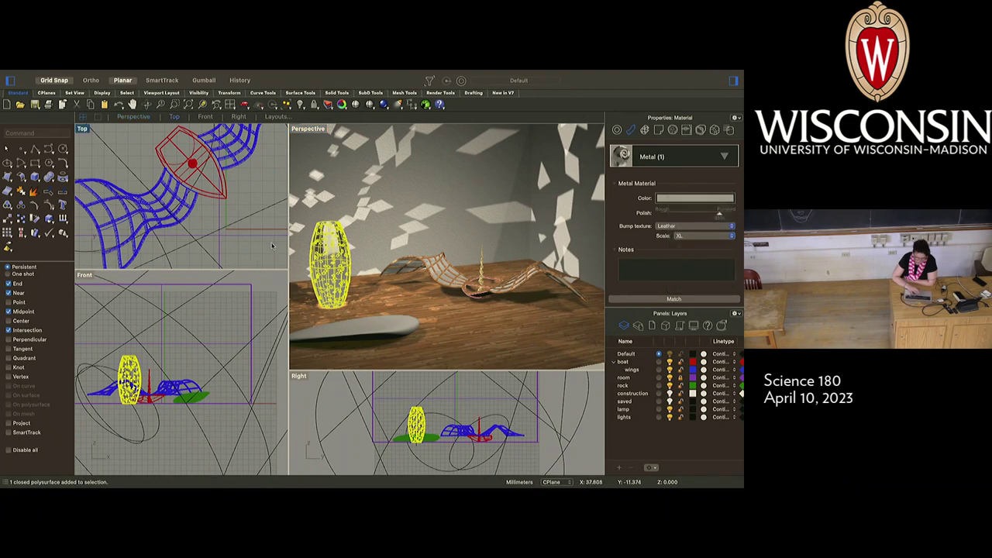
scroll(339, 283, "up", 5)
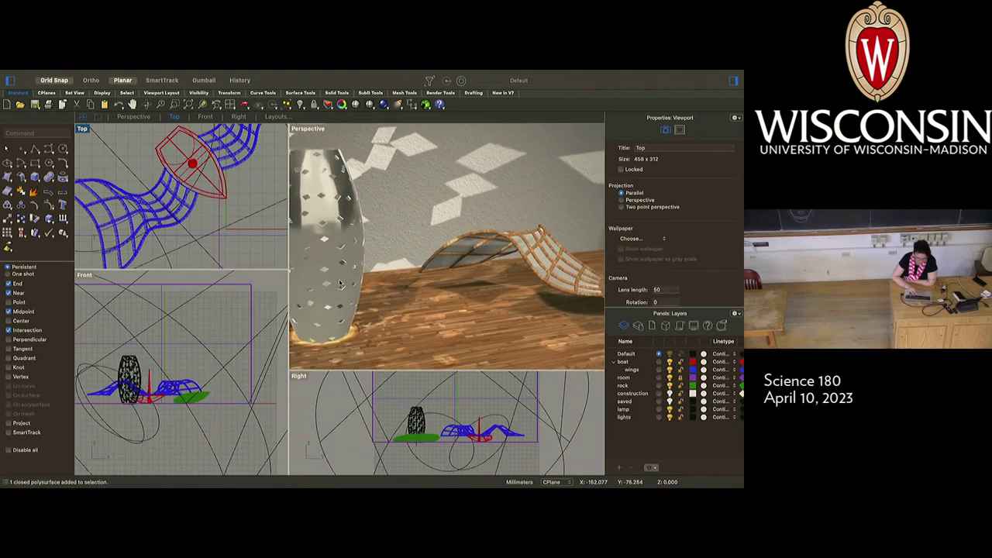
scroll(339, 283, "up", 2)
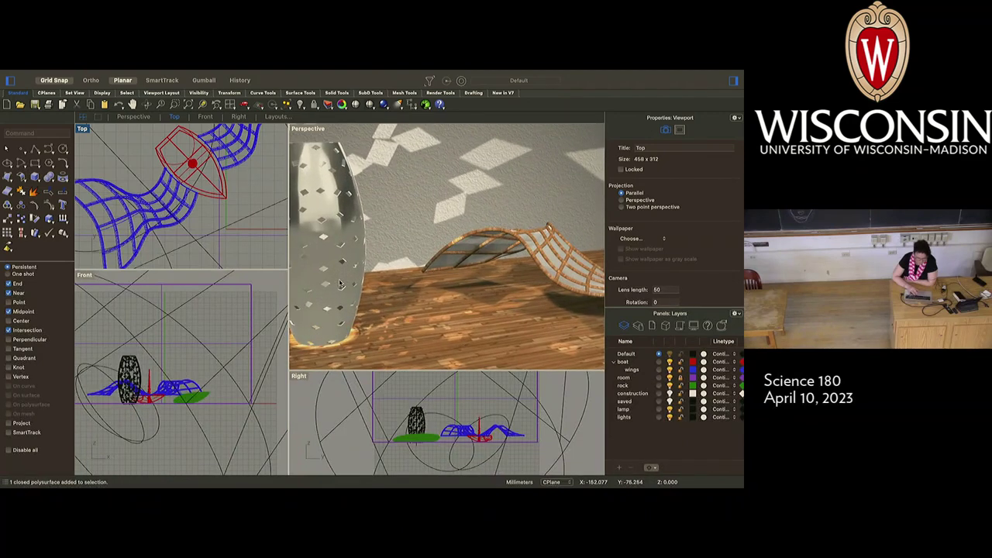
Step: Give the flat rock in front of the lamp a new Gem material of the Amethyst type and deselect it
scroll(339, 283, "down", 5)
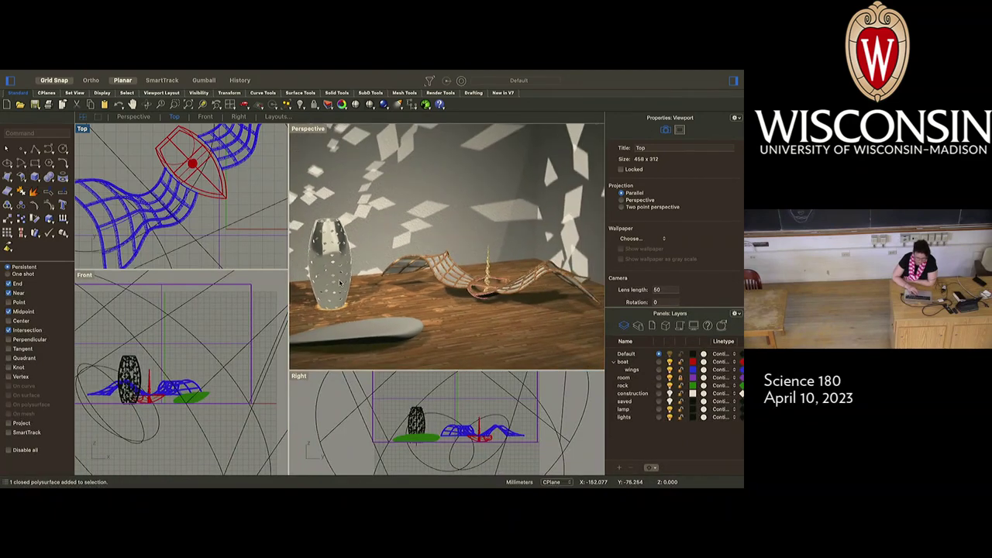
scroll(338, 282, "down", 3)
left_click(381, 317)
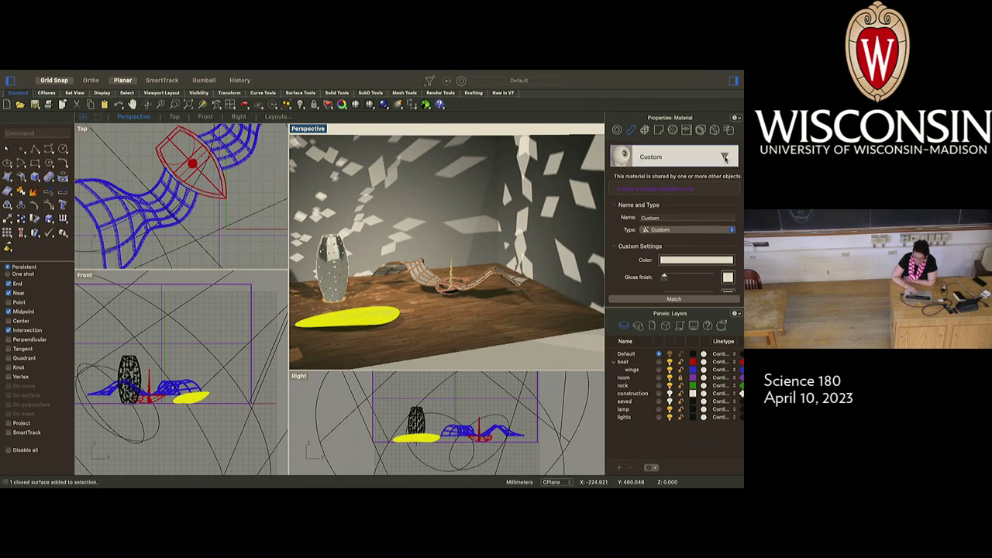
left_click(724, 157)
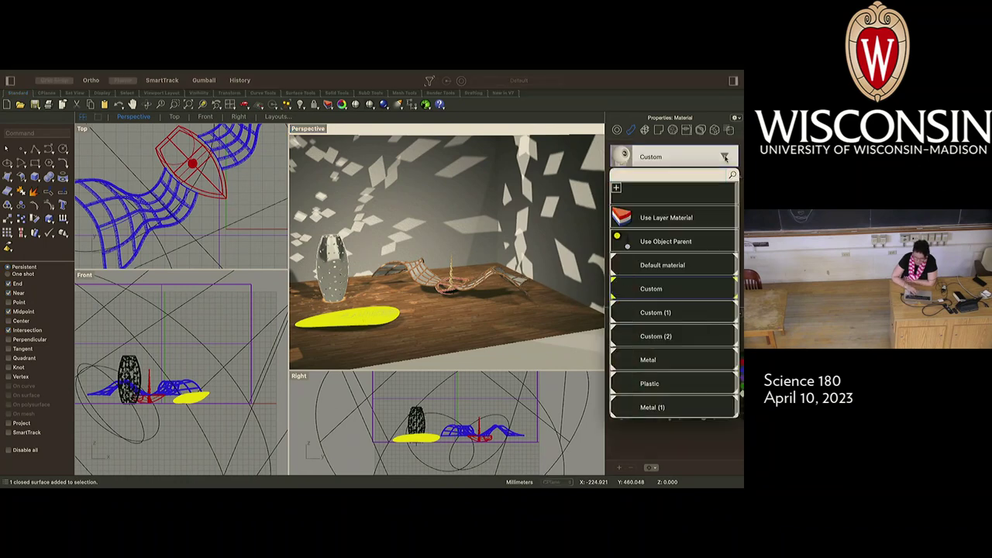
left_click(616, 187)
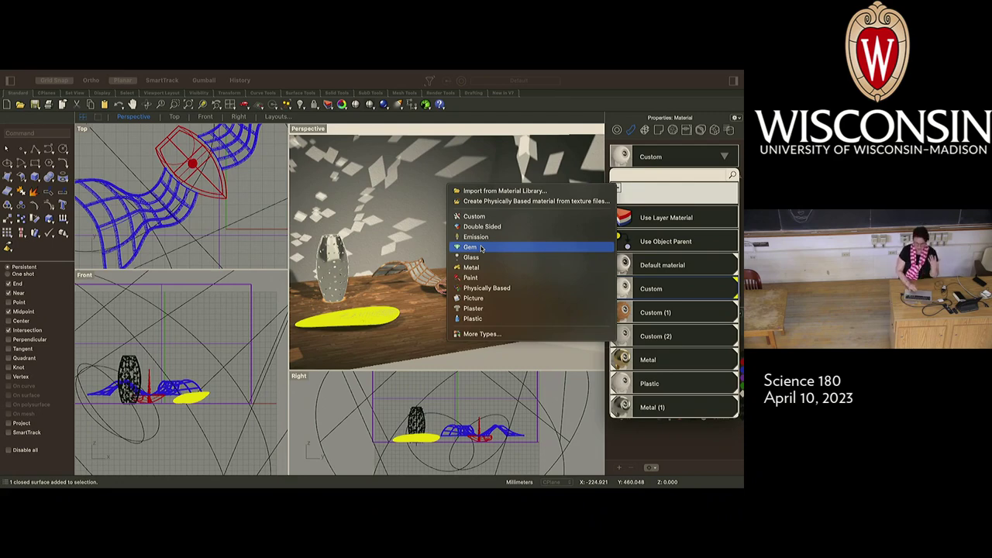
left_click(480, 247)
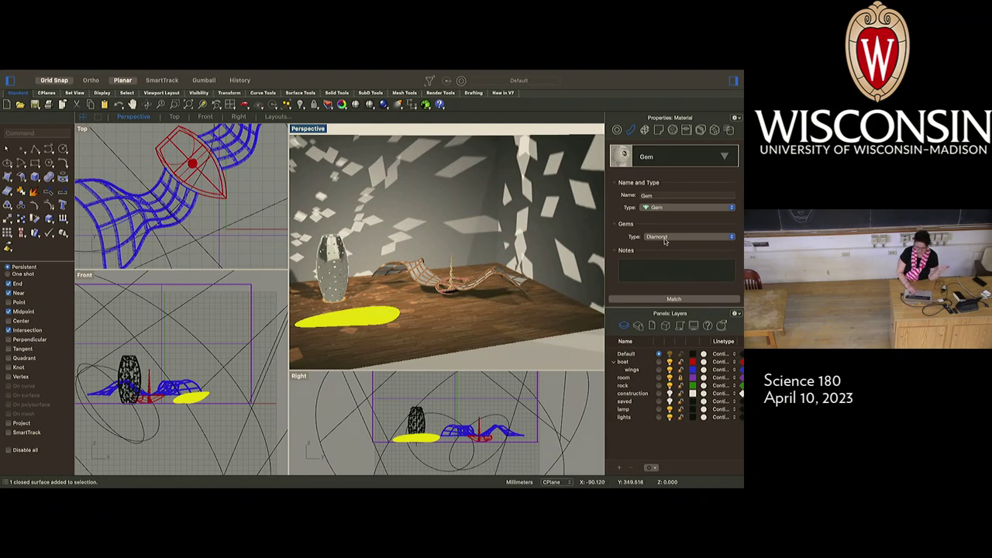
left_click(664, 240)
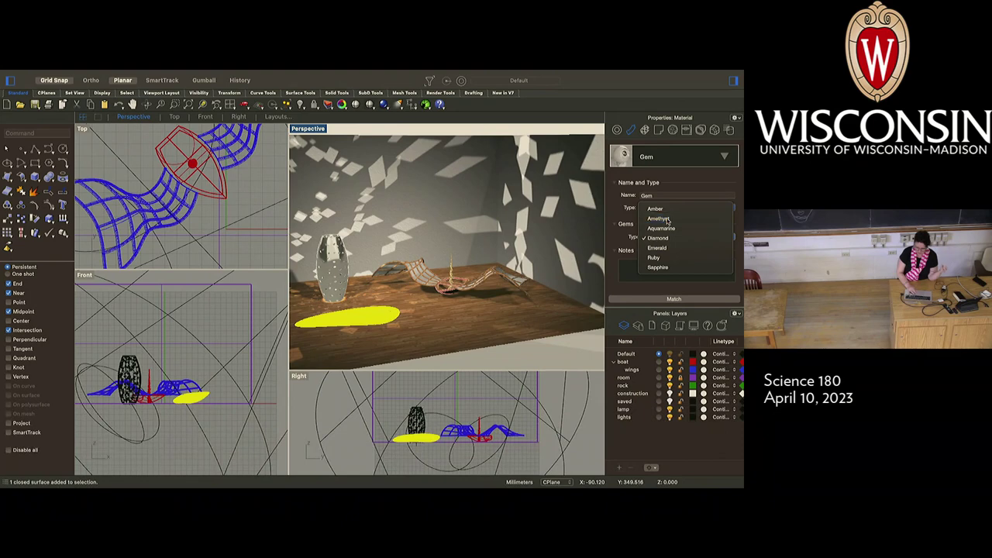
left_click(665, 219)
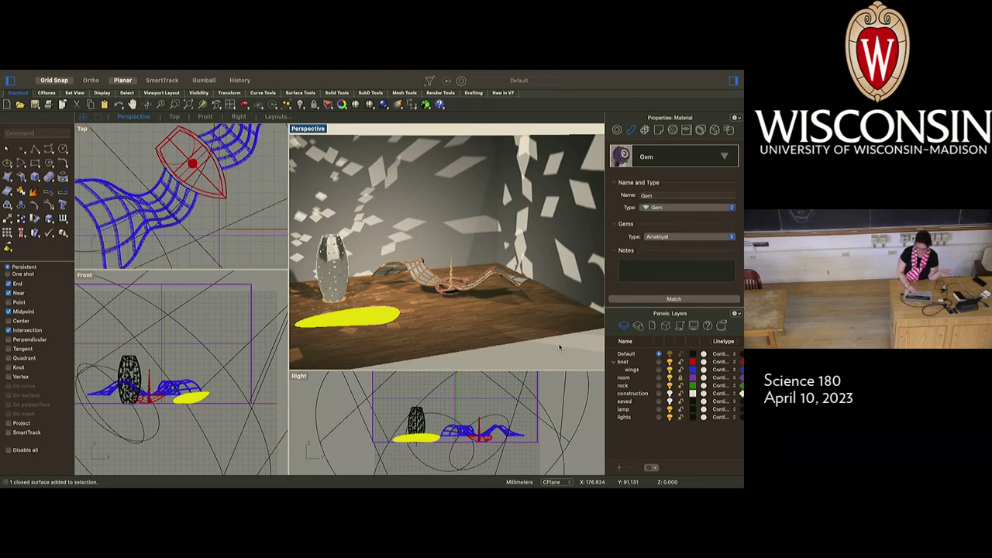
key("Escape")
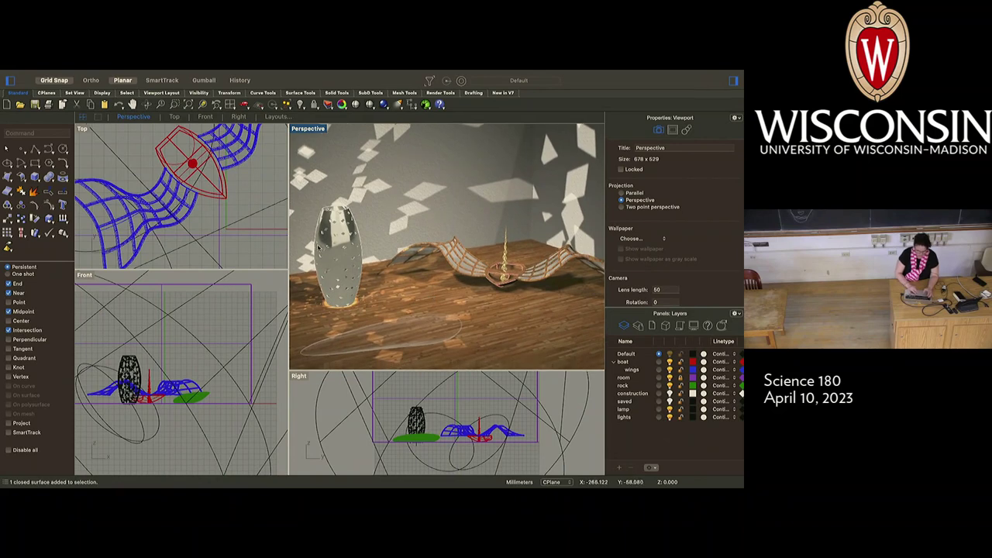
Step: Widen the Perspective viewport and frame the lamp, rock and winged boat in it
left_click_drag(281, 235, 218, 235)
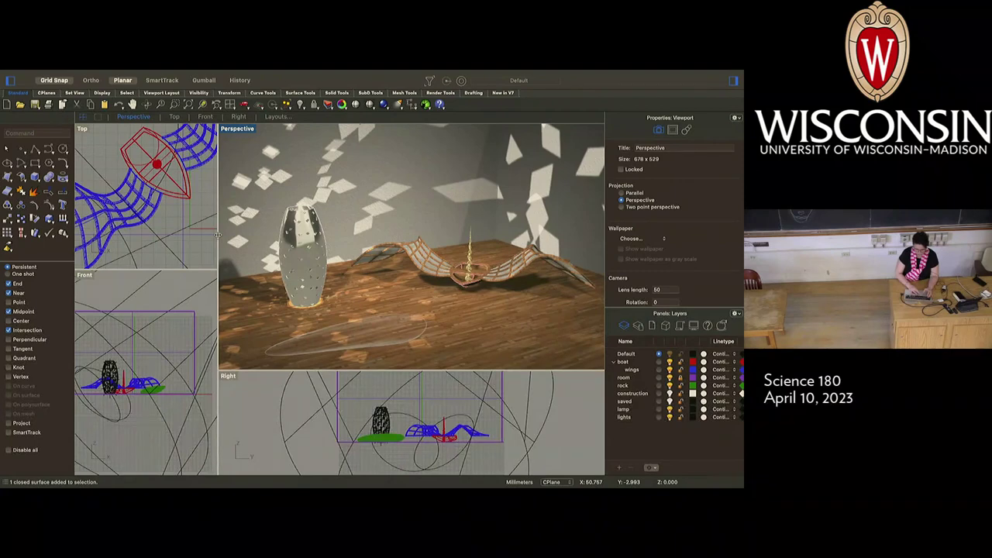
right_click_drag(484, 265, 479, 273)
scroll(479, 271, "up", 2)
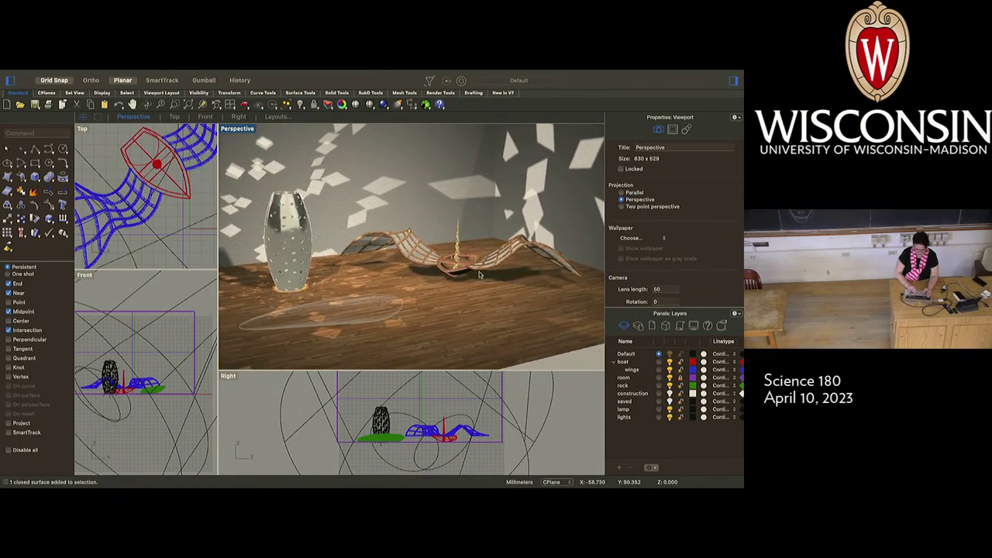
scroll(479, 271, "up", 3)
scroll(478, 272, "left", 3)
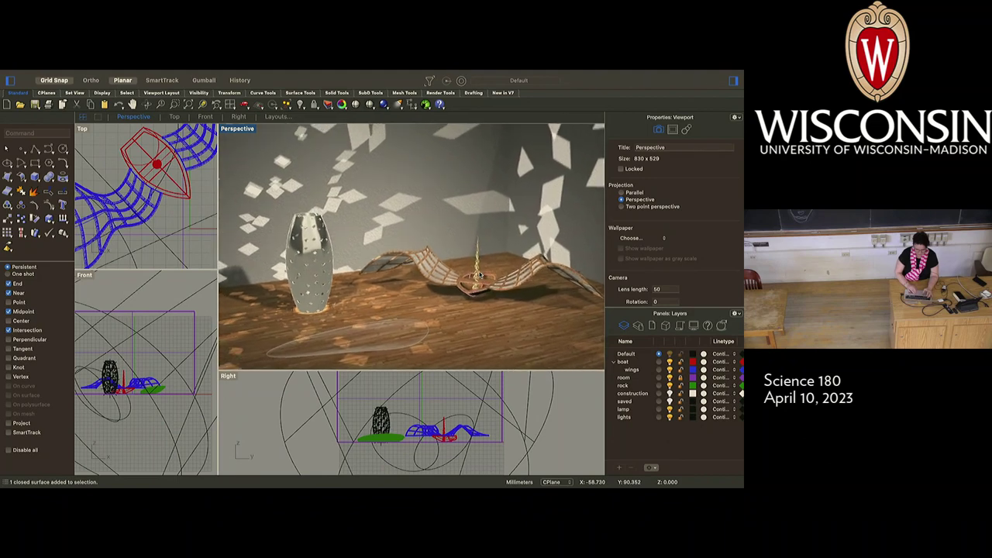
scroll(479, 272, "left", 2)
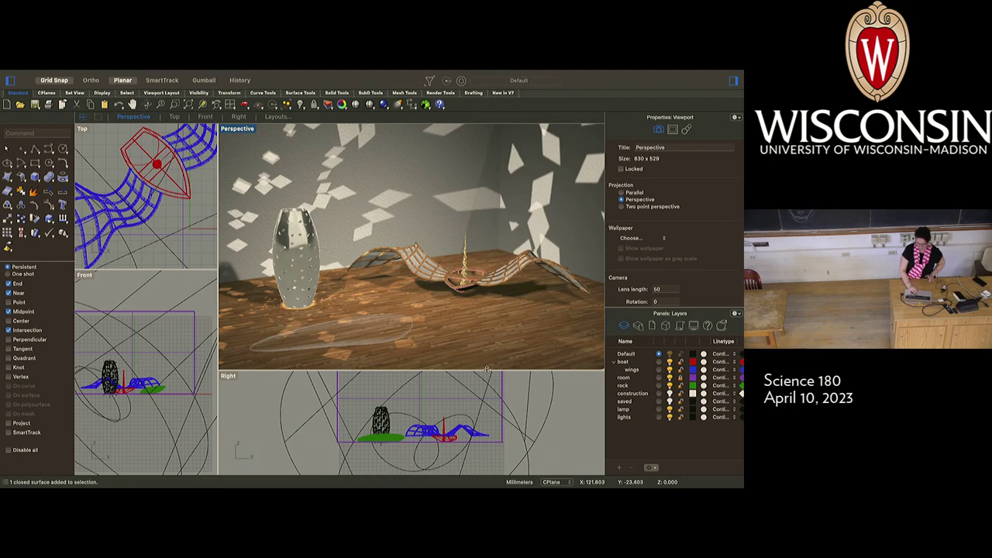
Step: Adjust the height of the Perspective viewport and compose the view of the lamp, rock and boat for rendering
left_click_drag(486, 370, 481, 213)
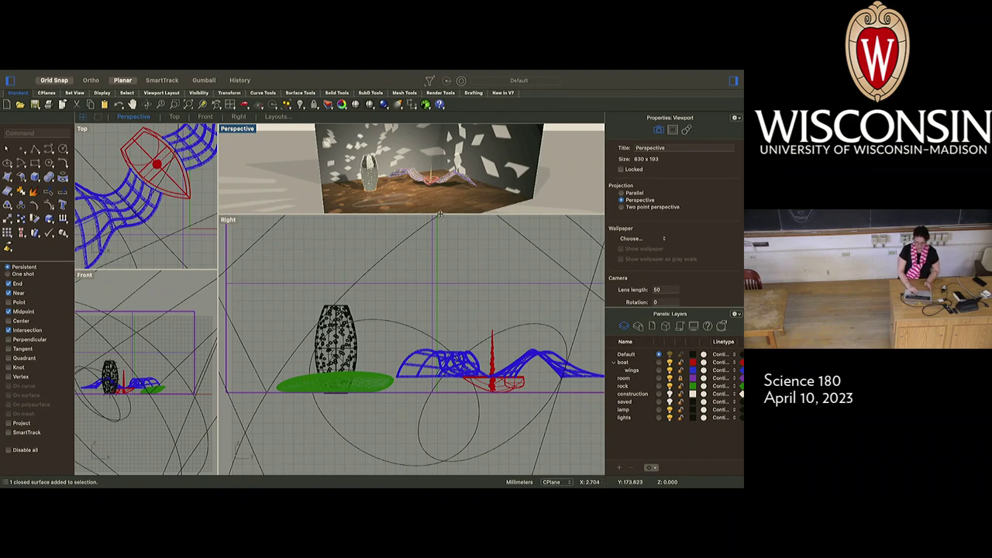
left_click_drag(438, 214, 411, 362)
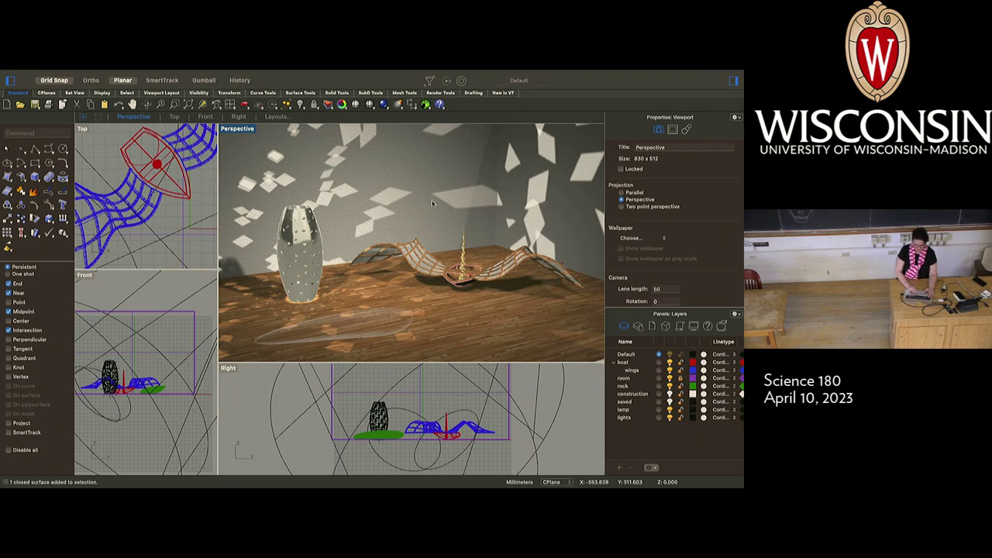
scroll(431, 199, "down", 5)
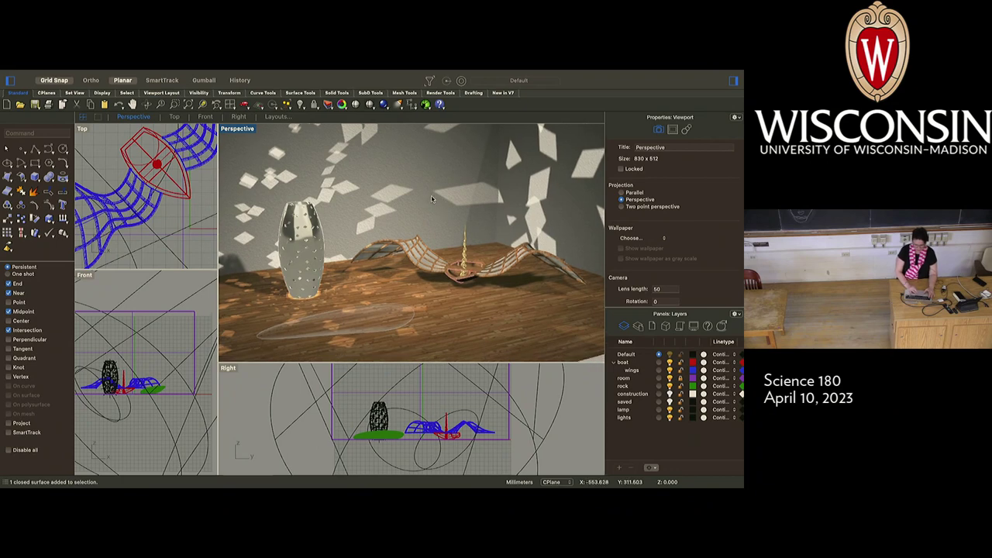
scroll(432, 199, "down", 5)
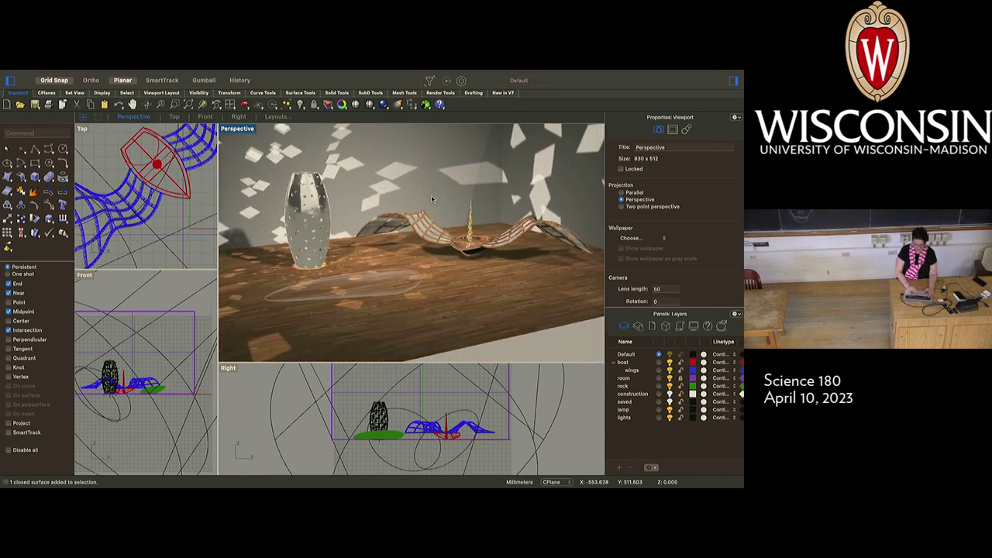
scroll(431, 199, "down", 5)
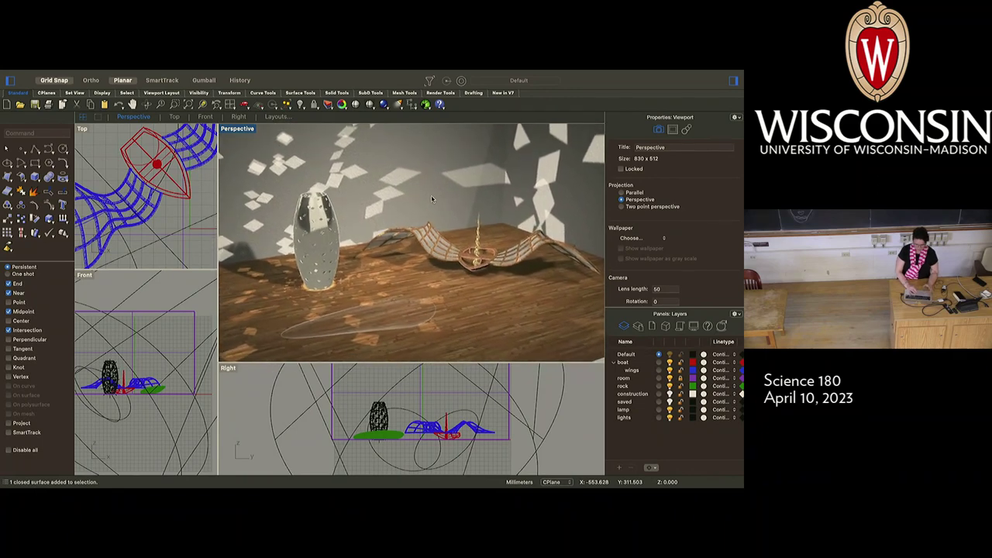
scroll(432, 199, "down", 2)
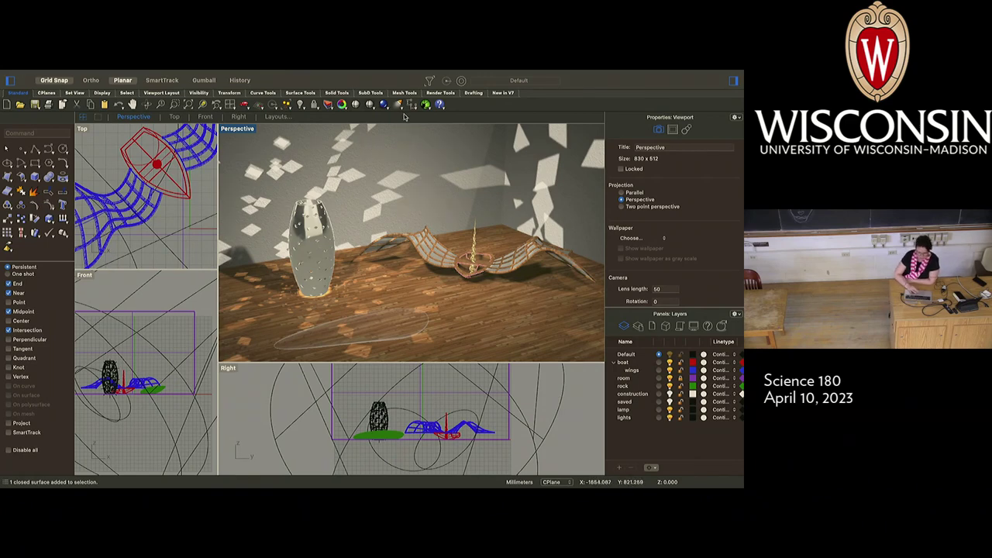
Step: Open the document's render properties
mouse_move(391, 72)
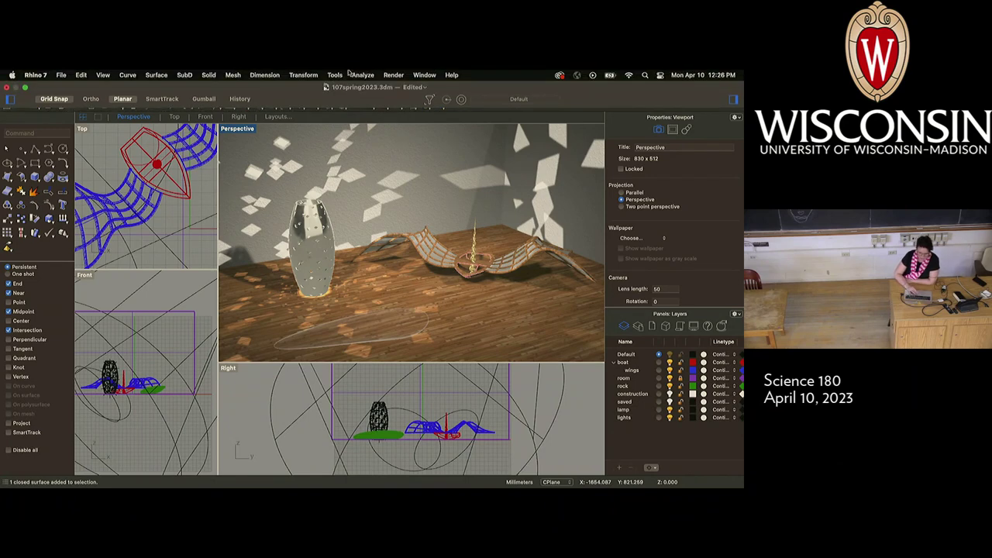
left_click(392, 74)
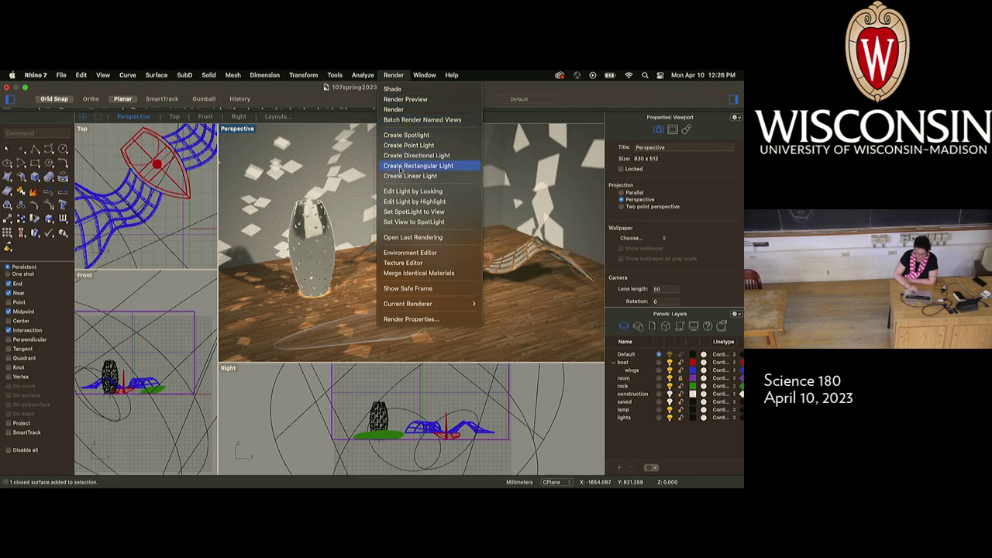
left_click(406, 319)
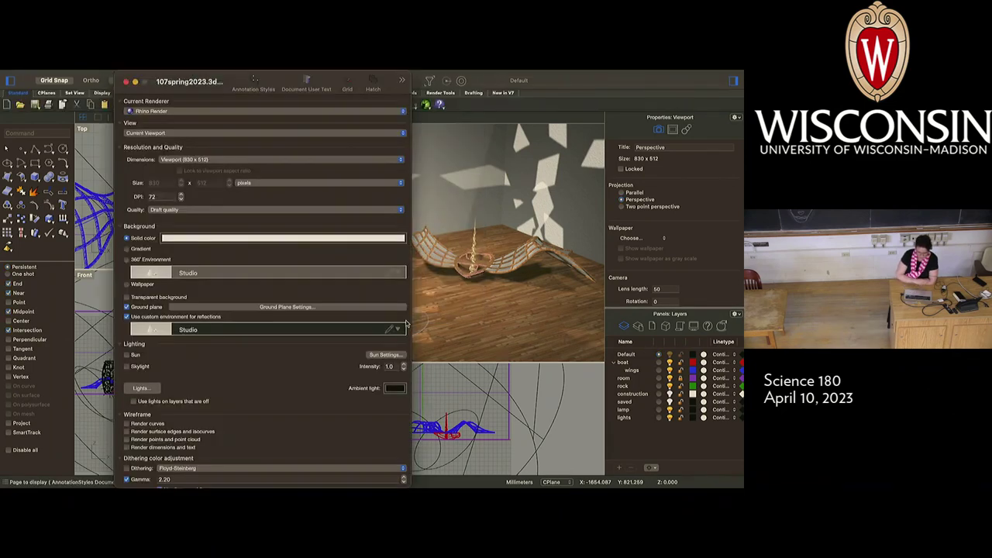
Step: Try Skylight lighting on the scene and switch it off again
left_click(127, 366)
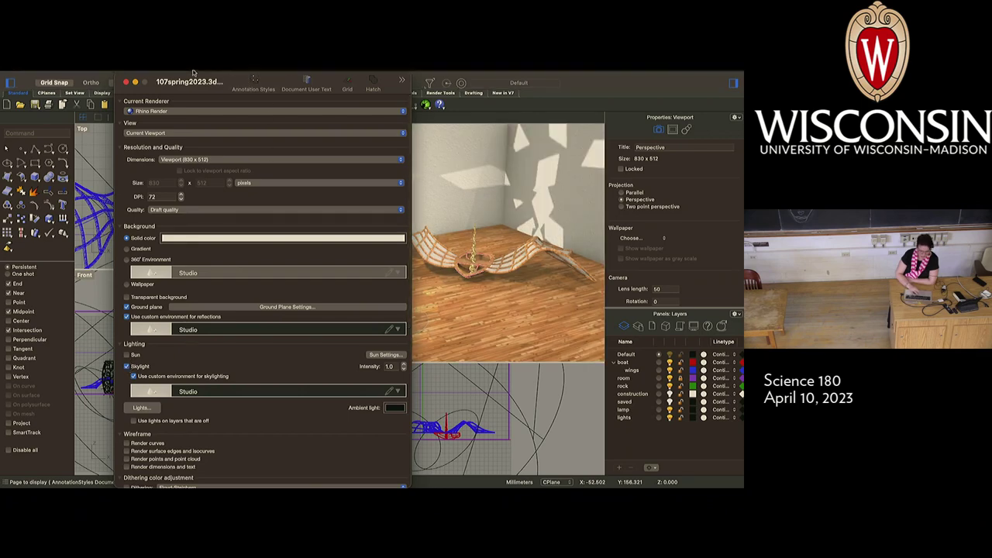
mouse_move(192, 71)
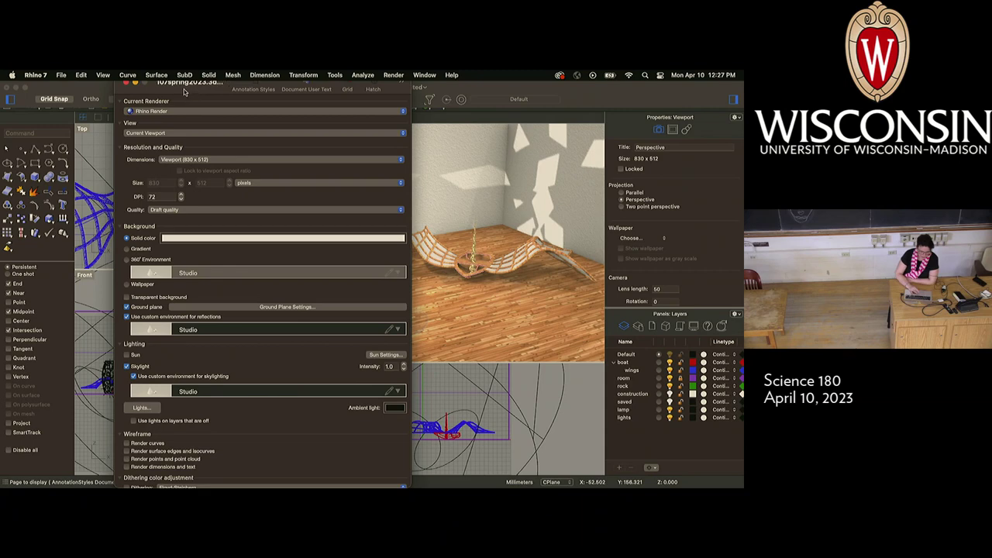
left_click_drag(184, 91, 118, 96)
left_click(62, 378)
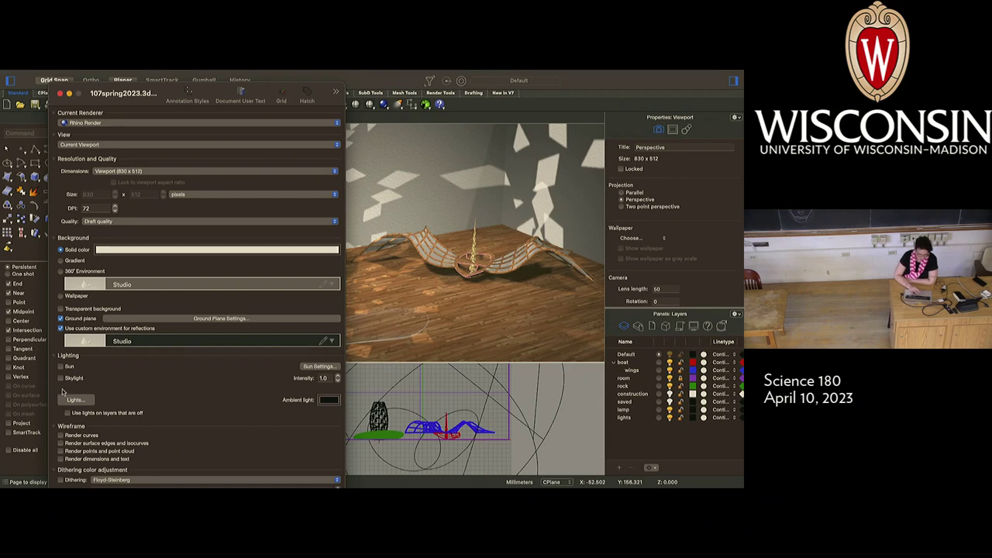
Step: Set the render dimensions to 1920 x 1080 and keep the quality at Draft quality
scroll(116, 406, "down", 1)
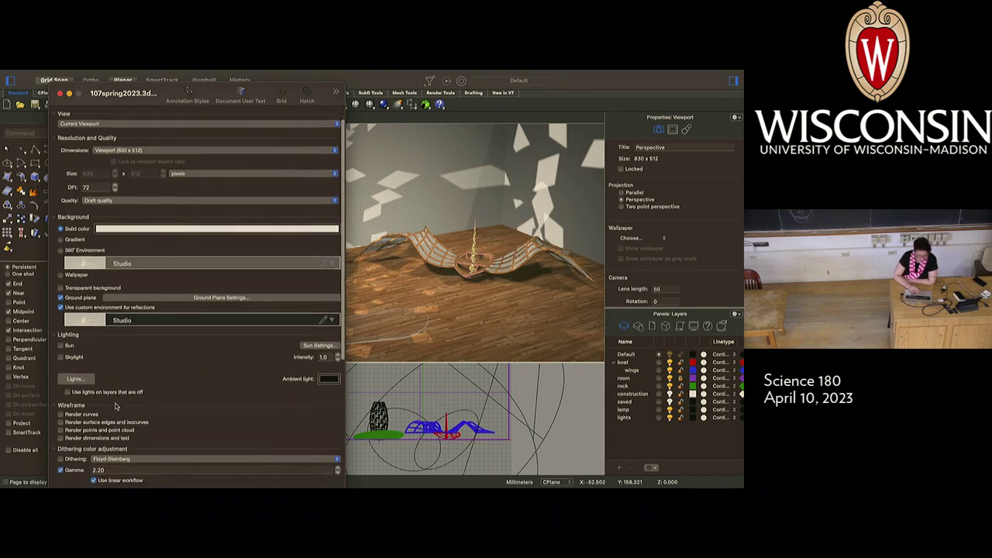
scroll(116, 405, "up", 1)
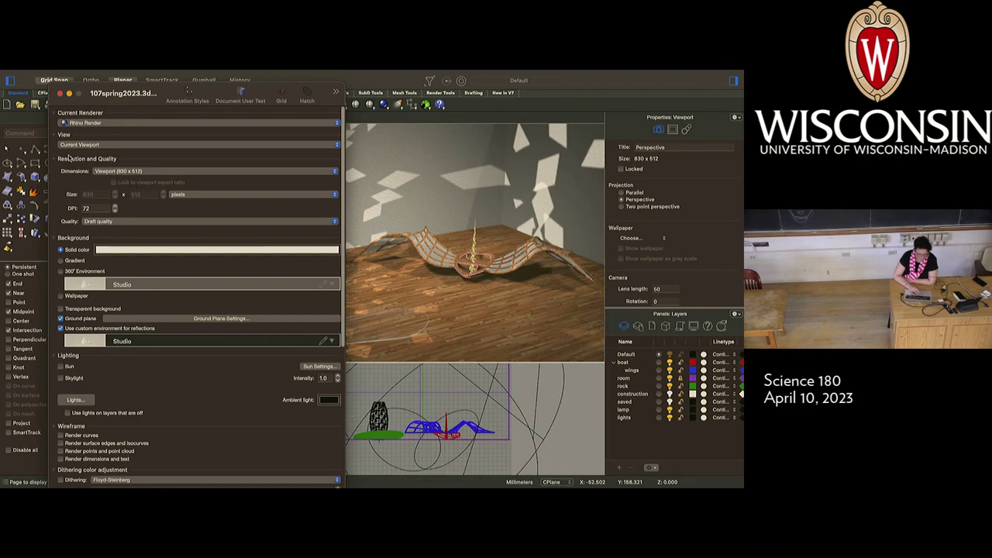
left_click(138, 172)
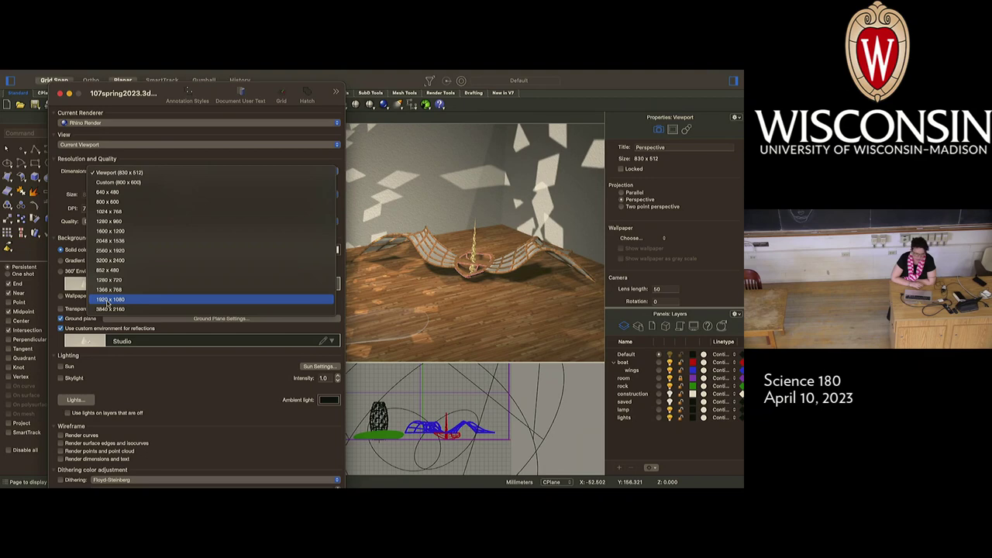
left_click(109, 300)
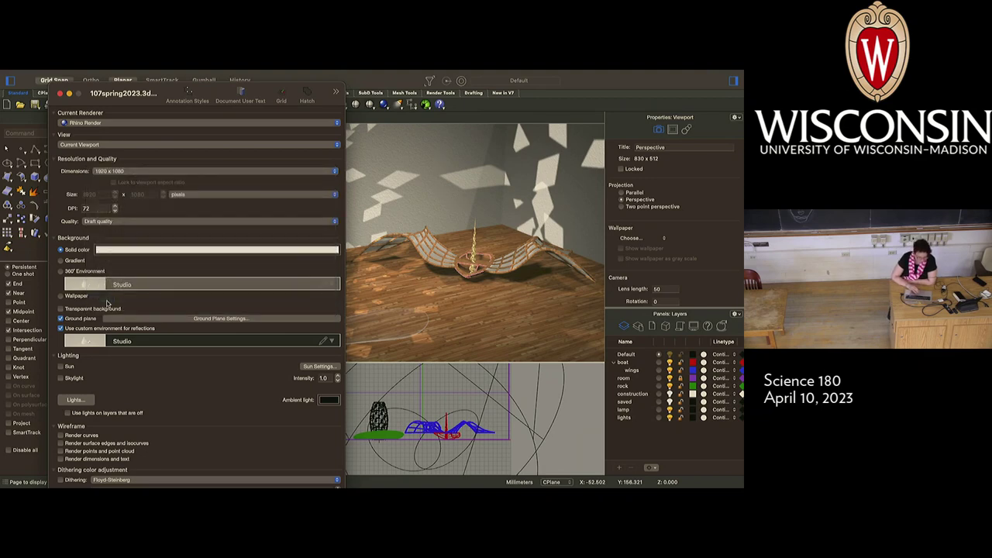
left_click(130, 224)
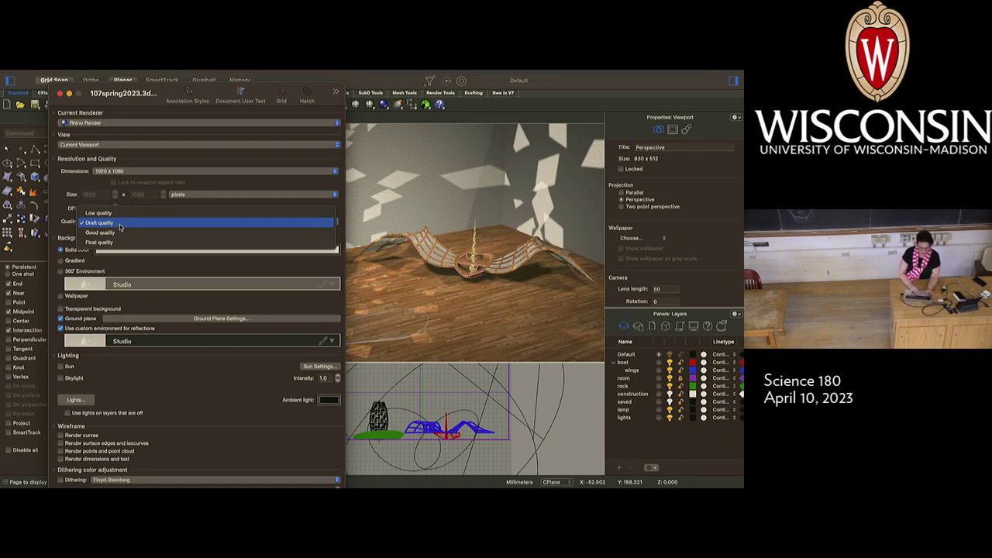
left_click(121, 224)
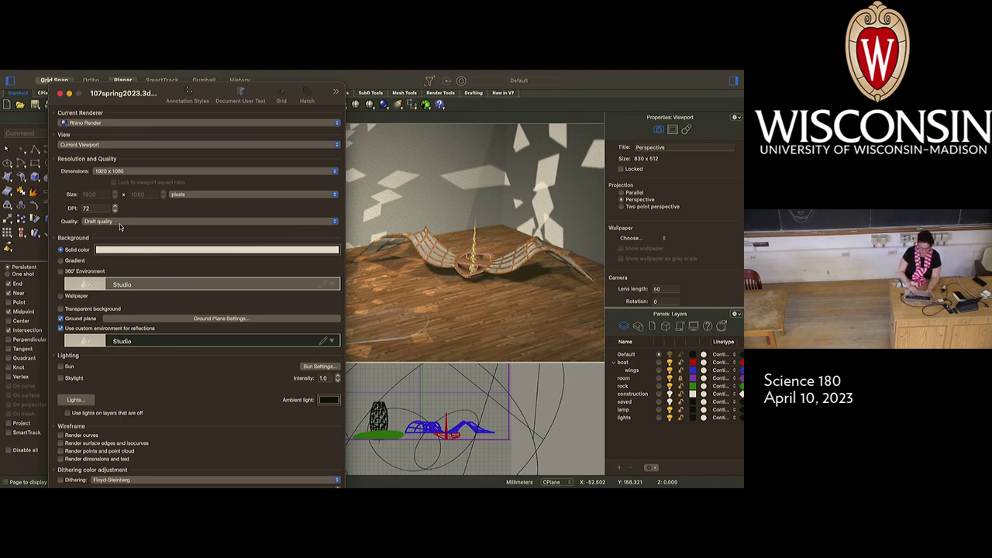
Step: Set the current renderer to Legacy Rhino Render and close the render properties
left_click(98, 124)
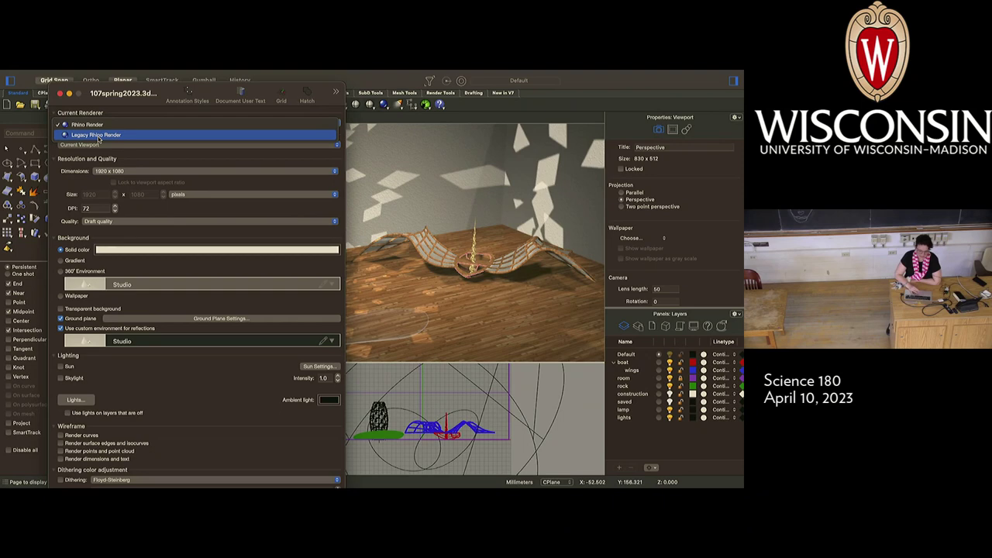
left_click(97, 137)
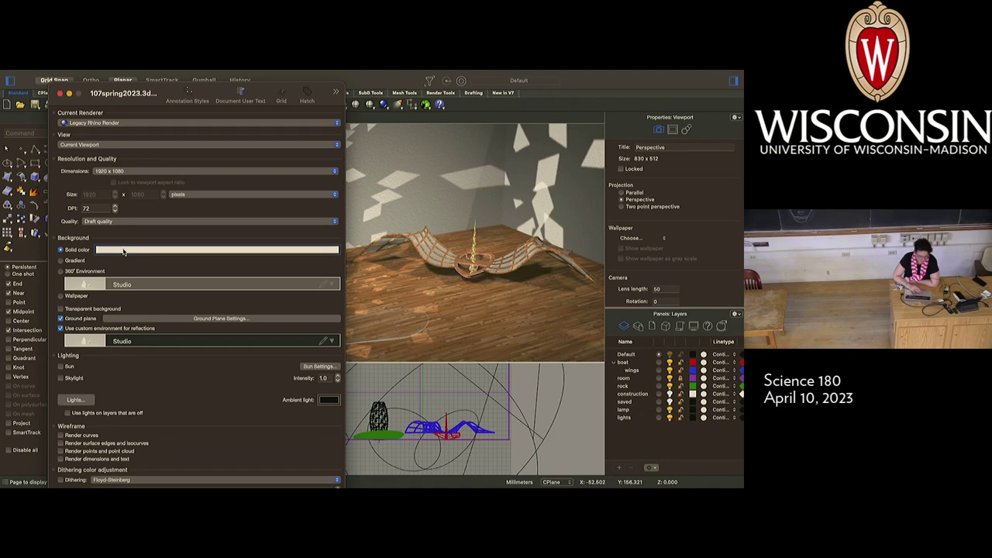
scroll(109, 349, "down", 1)
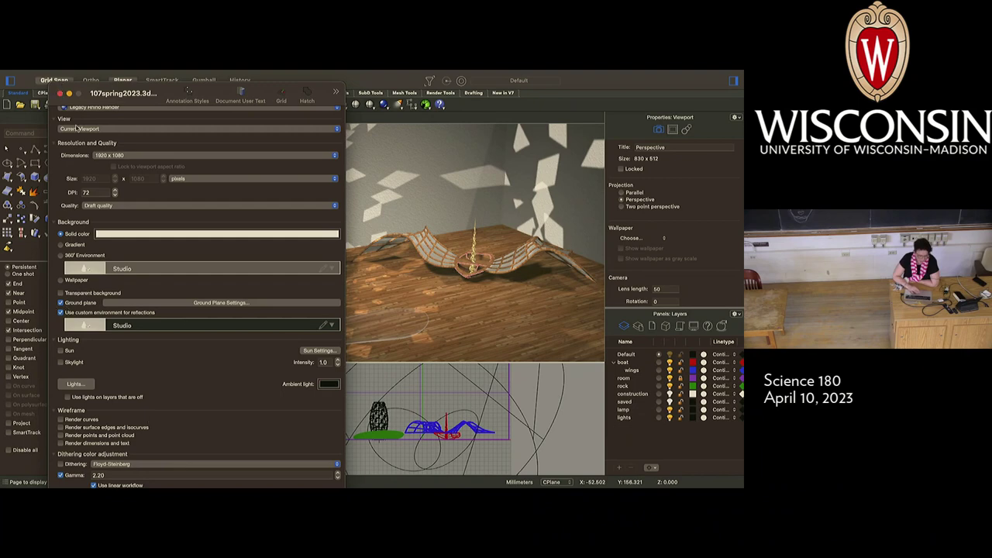
left_click(59, 93)
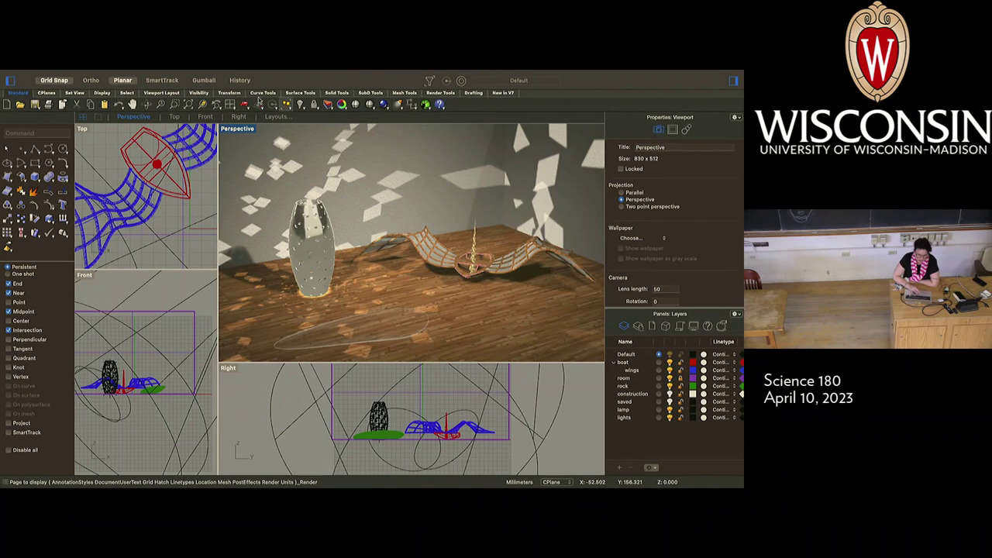
Step: Render the Perspective view with the Legacy Rhino Render settings
mouse_move(318, 73)
left_click(393, 75)
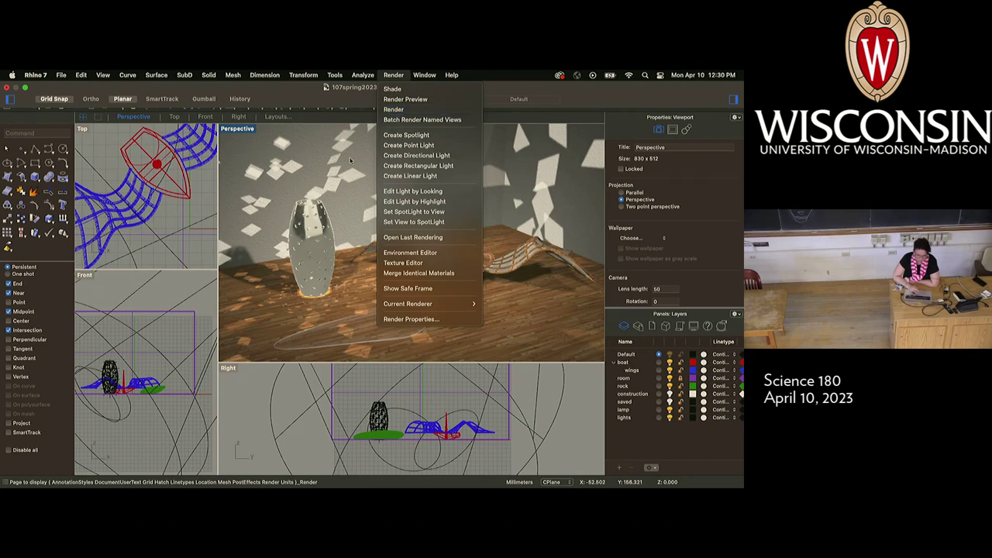
left_click(359, 118)
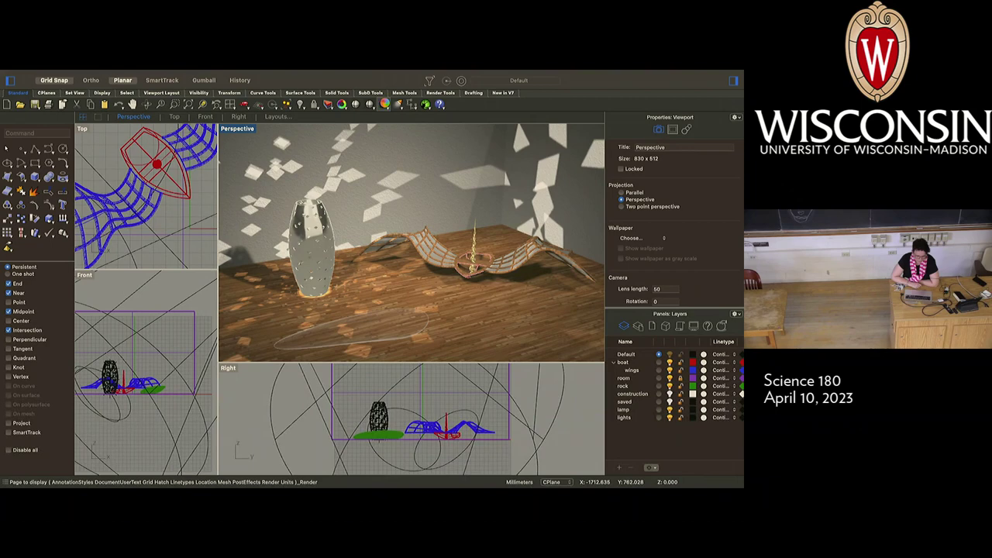
left_click(385, 104)
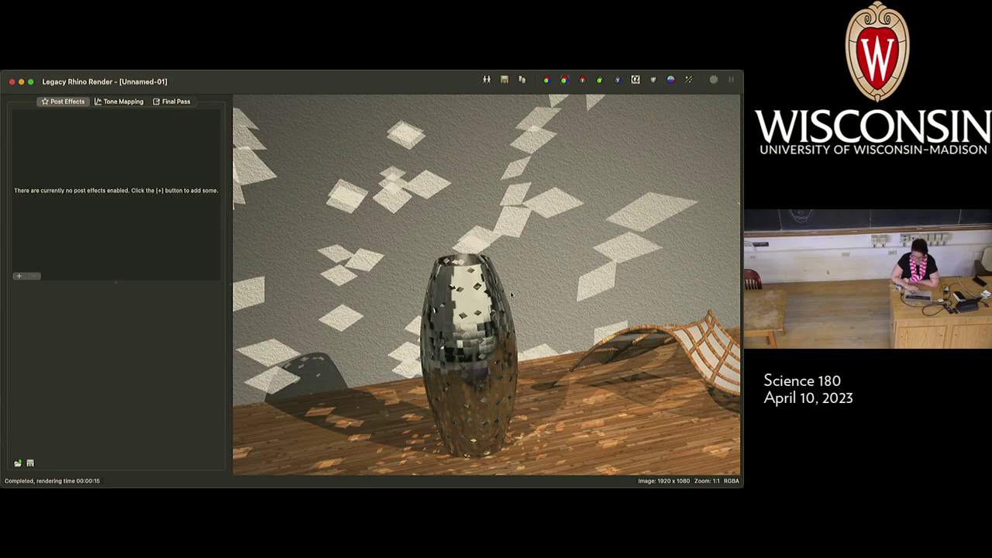
Step: Examine the finished draft render both as a whole image and up close on the wall texture, lamp and boat
scroll(510, 293, "up", 5)
scroll(510, 293, "down", 5)
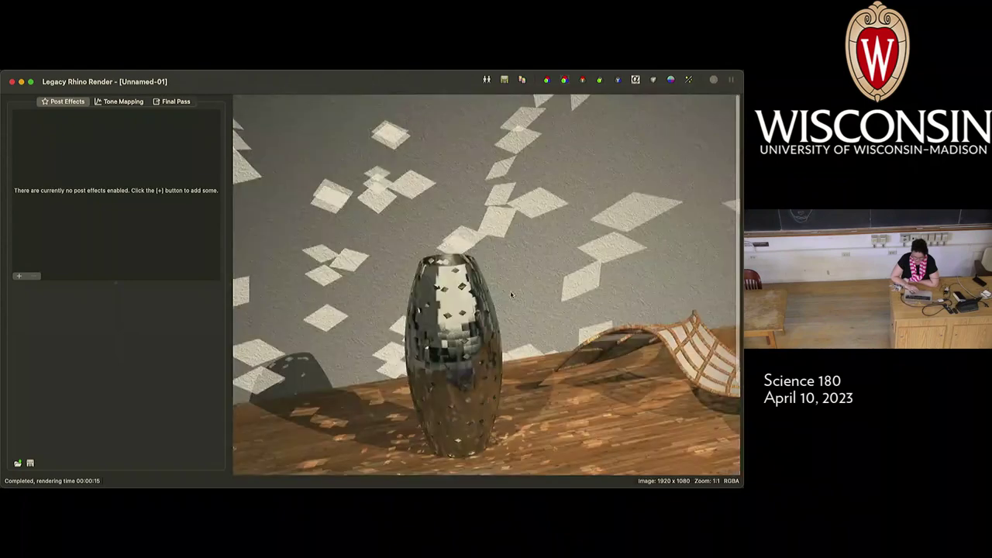
scroll(511, 295, "down", 3)
scroll(510, 291, "up", 3)
scroll(510, 291, "down", 1)
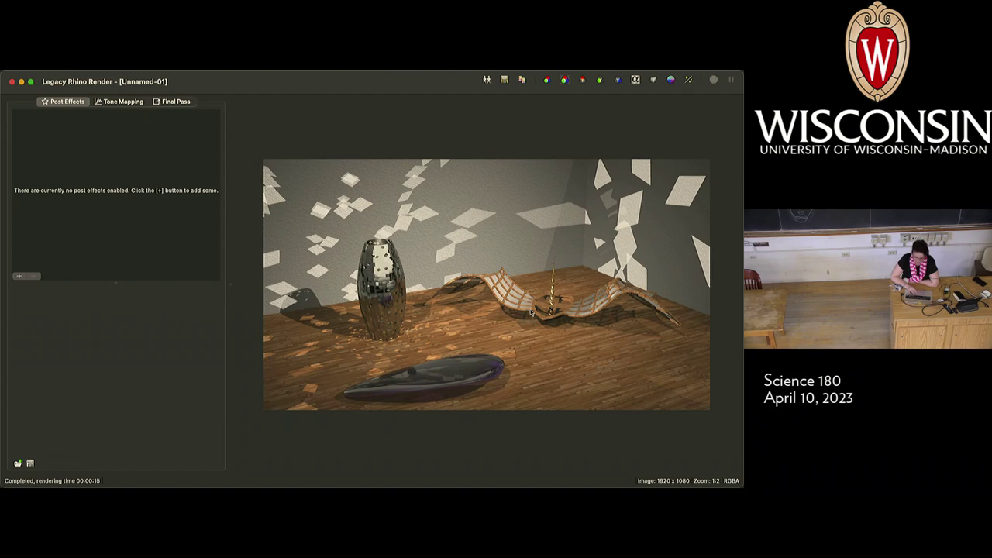
scroll(531, 311, "down", 3)
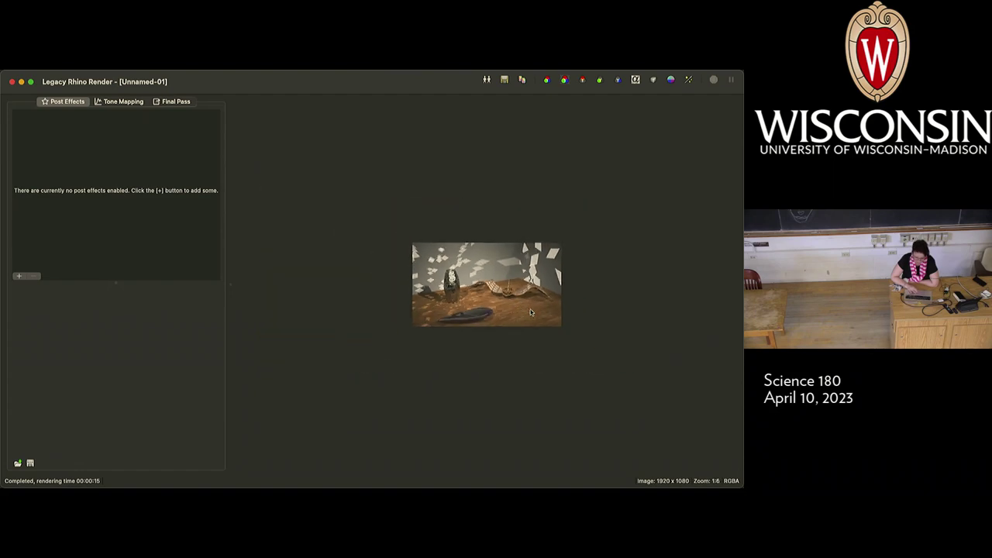
scroll(531, 312, "up", 5)
scroll(530, 311, "up", 2)
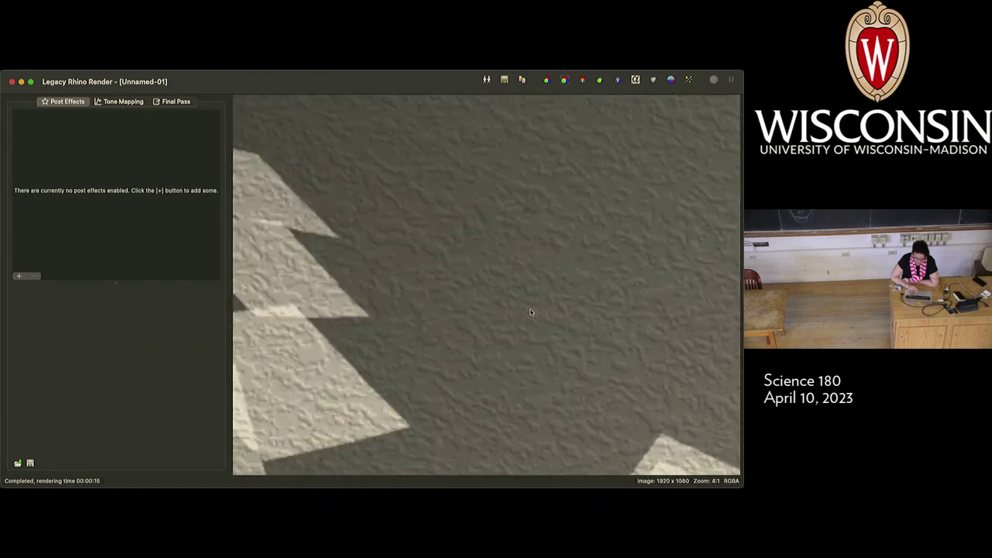
scroll(530, 311, "down", 4)
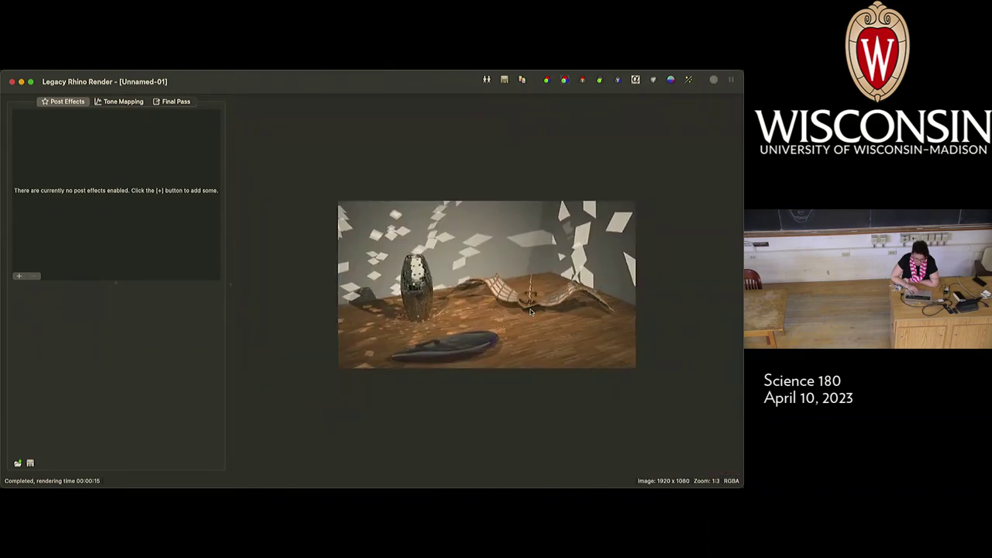
scroll(530, 312, "up", 2)
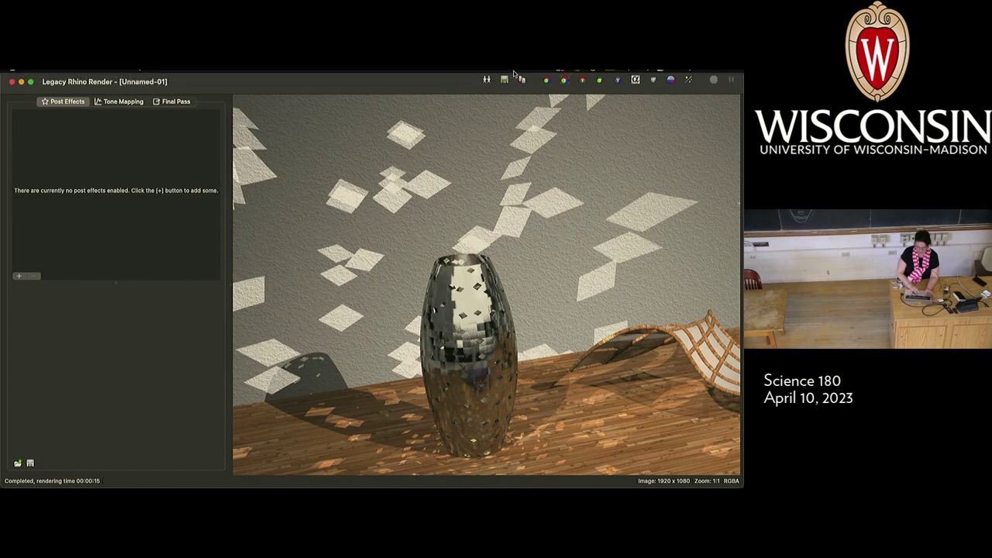
Step: Save the render as render1 in Portable Network Graphics (png) format in the 107 2023 folder and close the render window
mouse_move(513, 74)
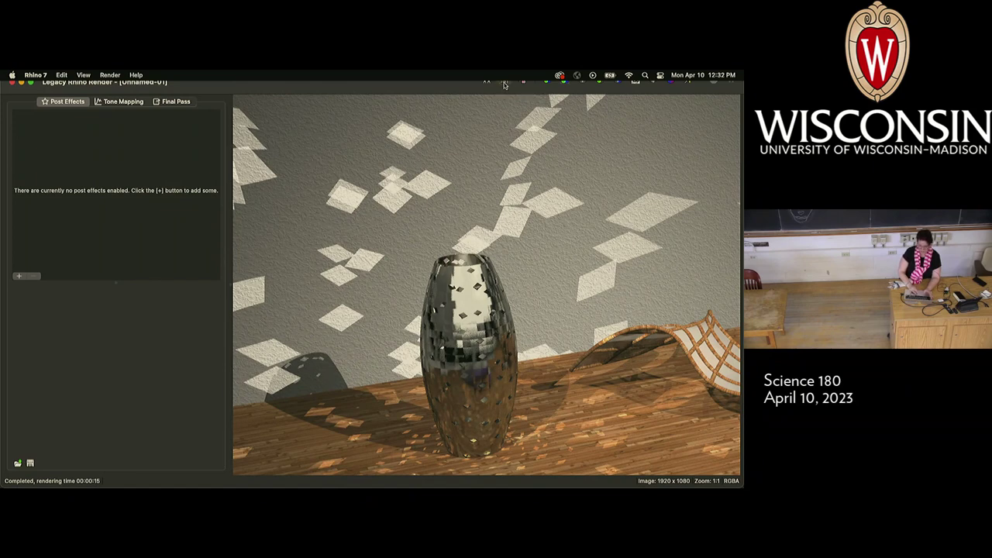
left_click(503, 84)
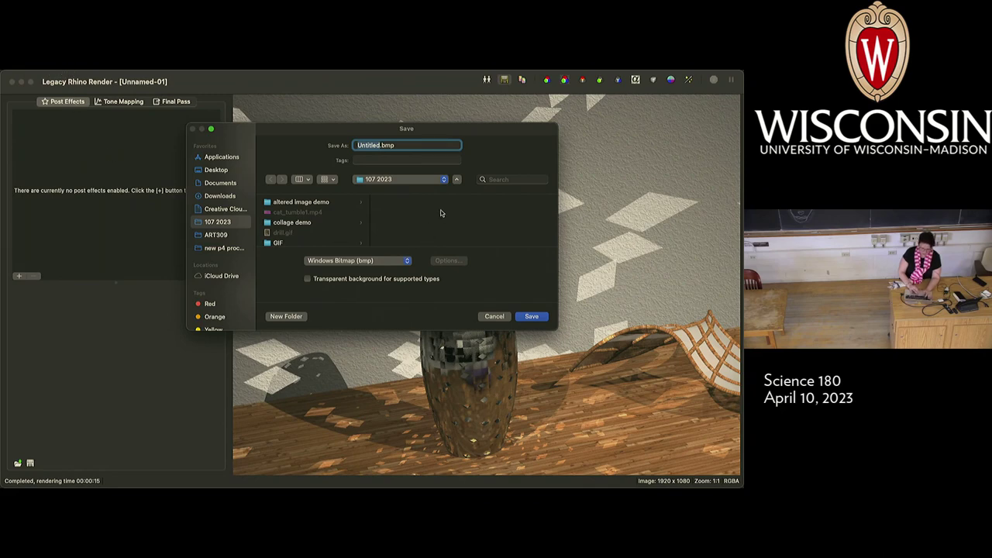
left_click(401, 144)
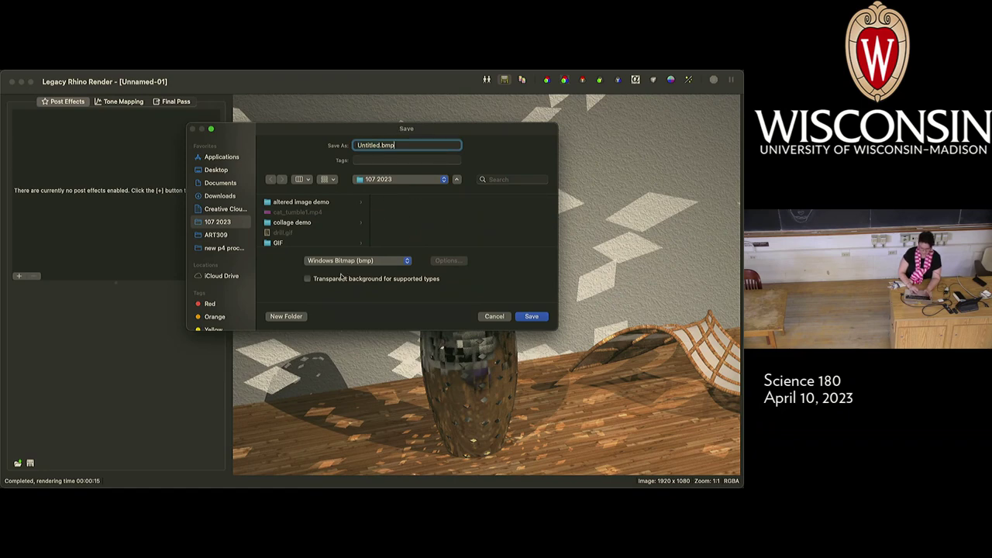
left_click(373, 261)
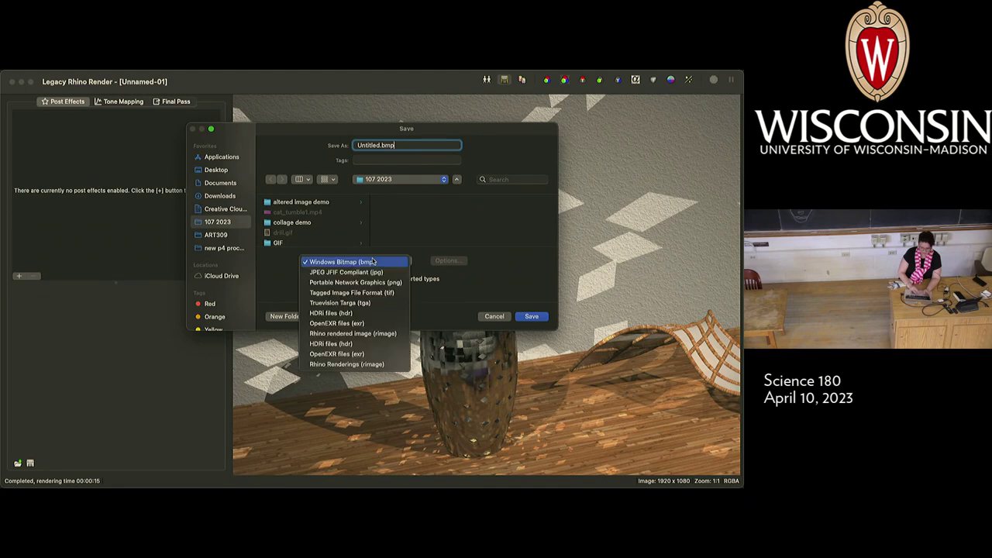
left_click(338, 283)
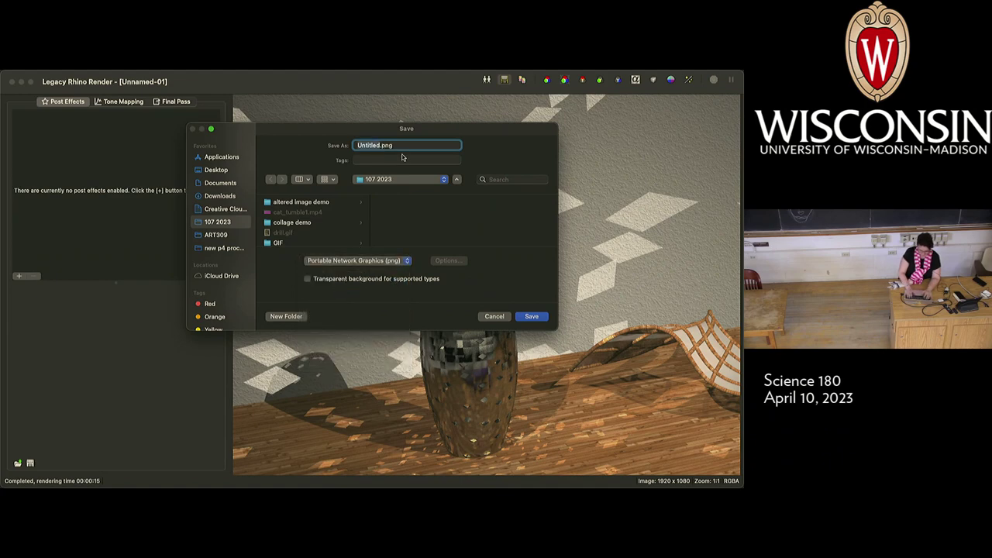
type("render1")
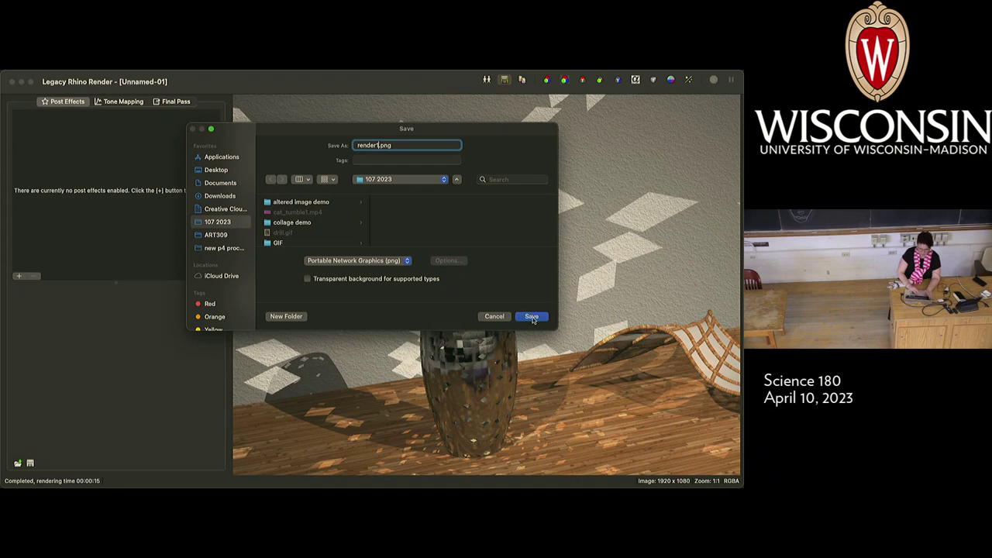
left_click(532, 316)
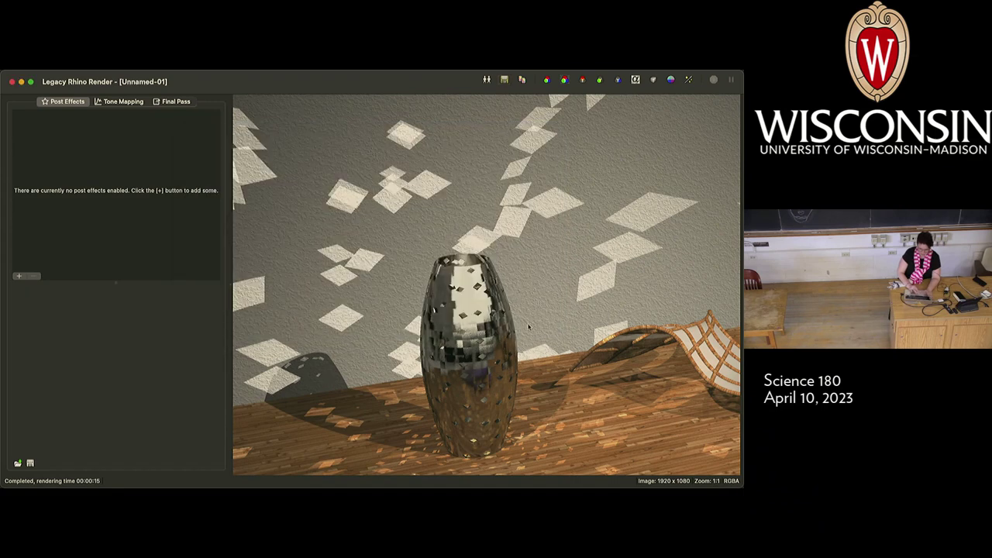
left_click(11, 82)
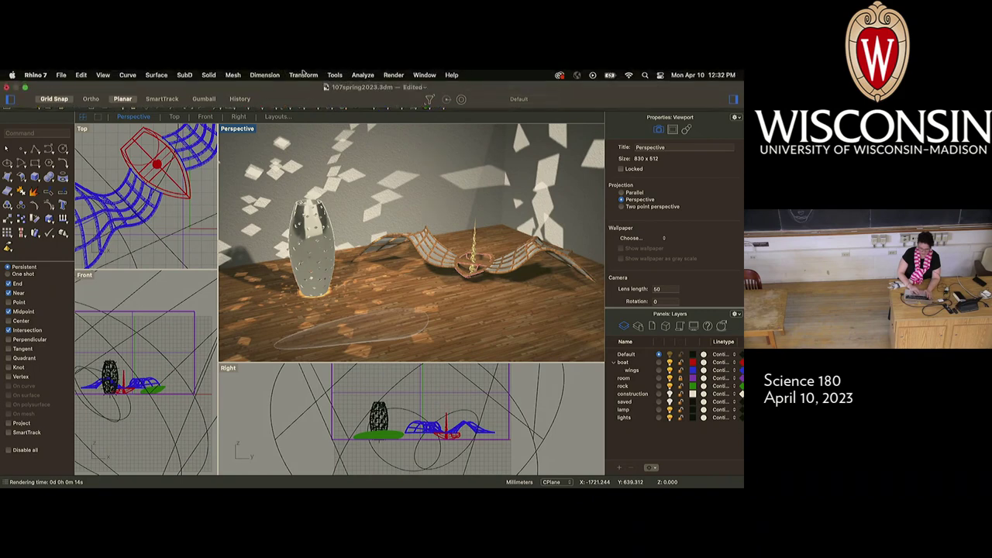
Step: Set the render quality to Good quality in the document's render properties and render the Perspective view again
left_click(395, 74)
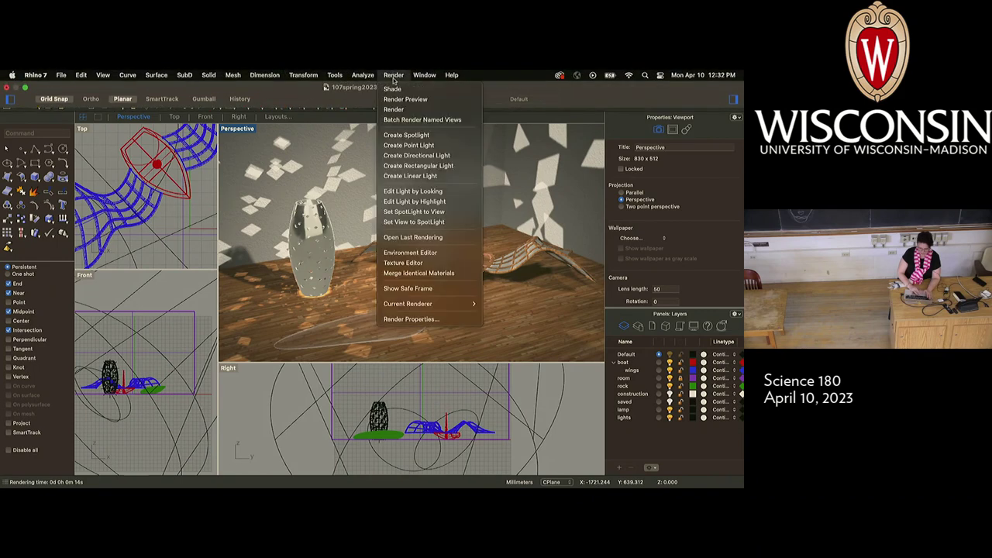
mouse_move(426, 305)
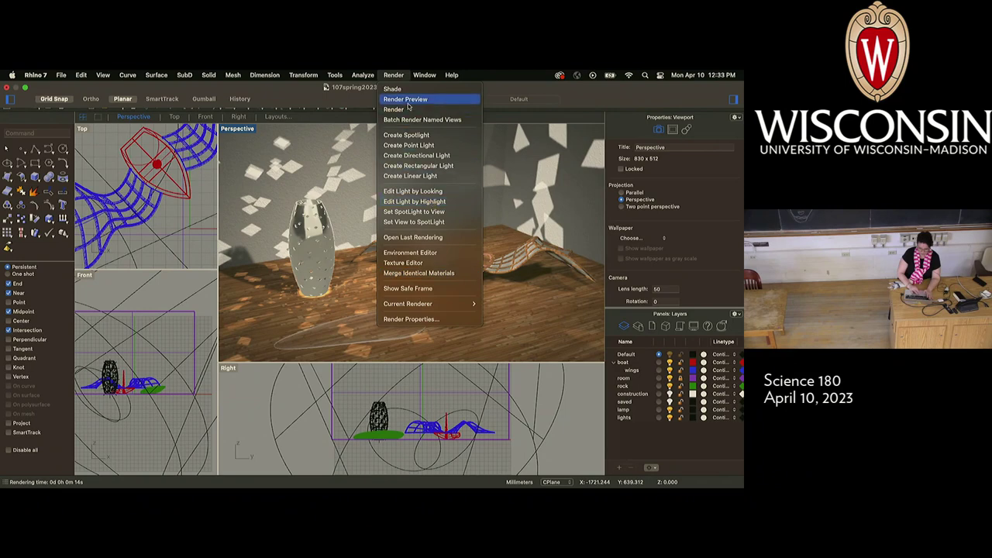
left_click(411, 320)
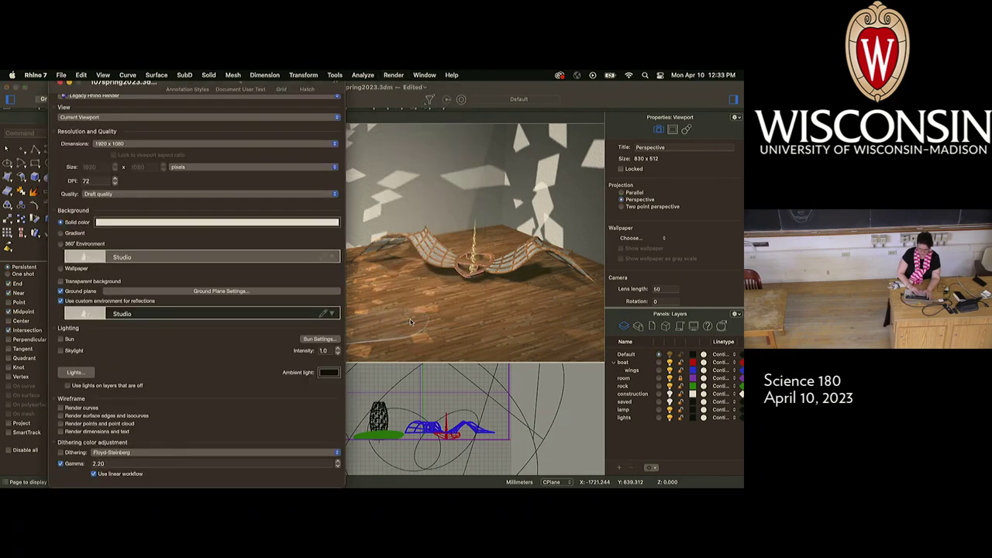
left_click(144, 197)
left_click(144, 206)
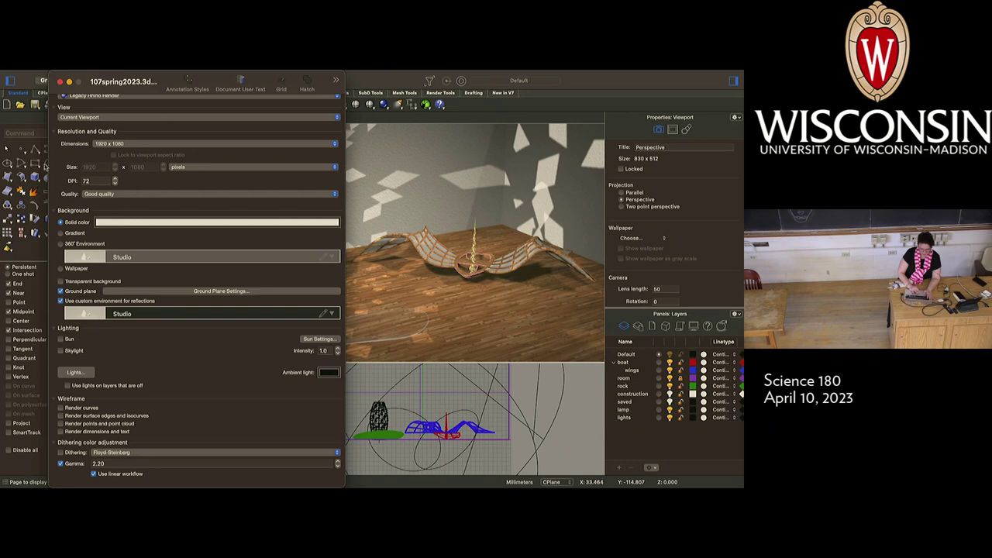
left_click(60, 81)
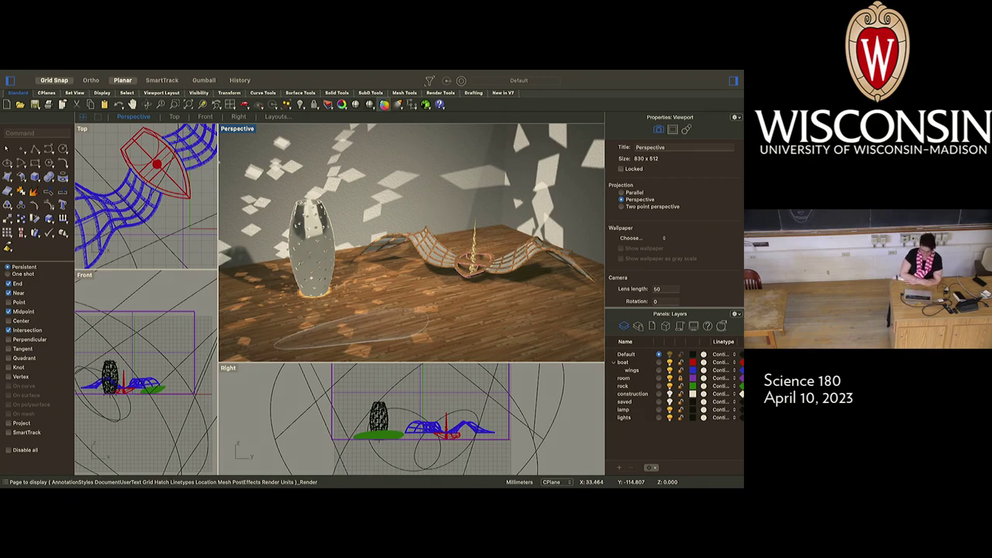
left_click(384, 104)
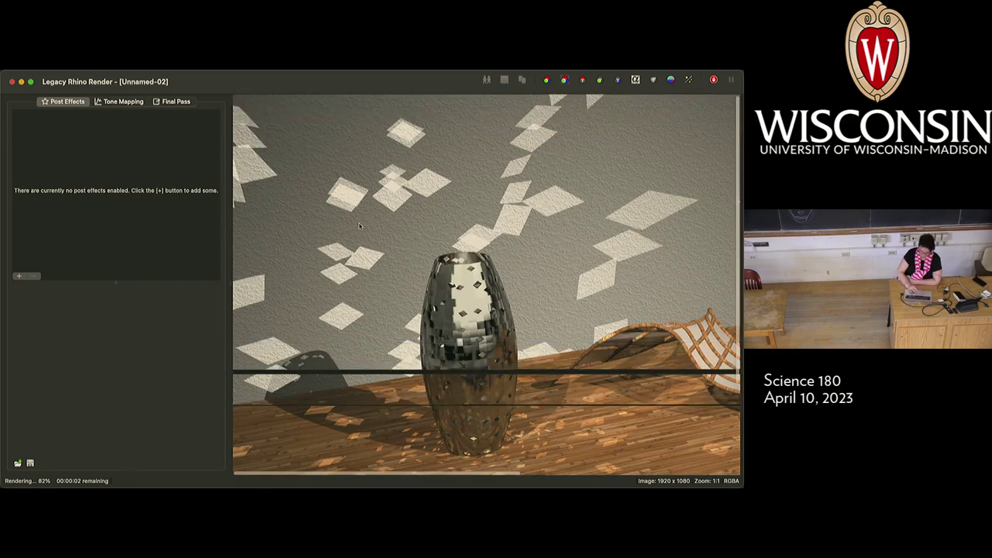
scroll(359, 225, "down", 2)
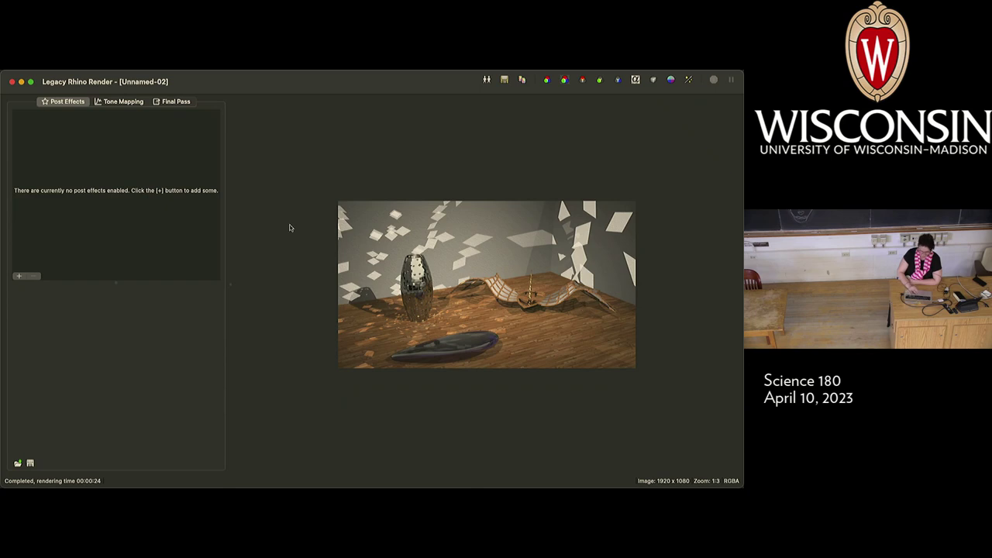
Step: Save the Good quality render as render2.png in the 107 2023 folder and close the render window
left_click(502, 79)
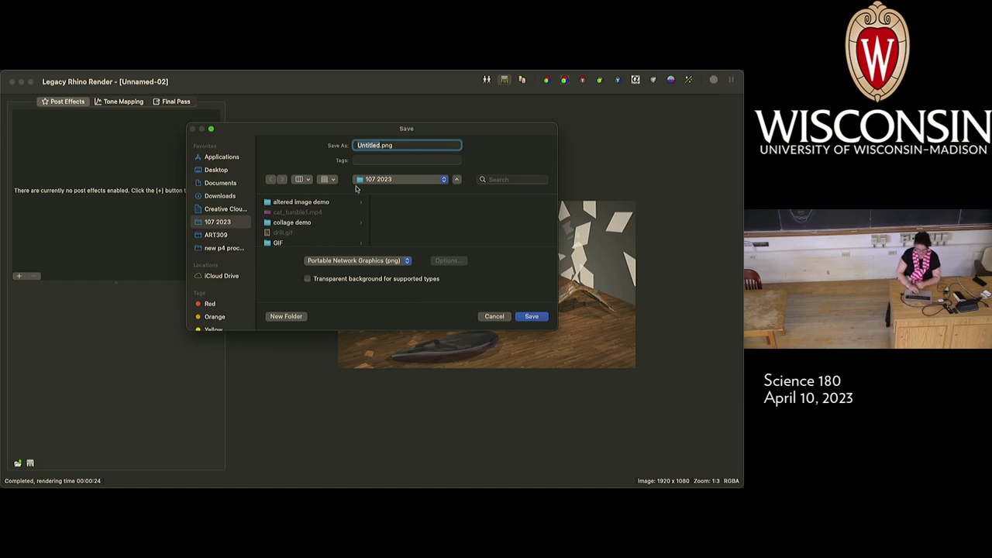
scroll(310, 224, "down", 5)
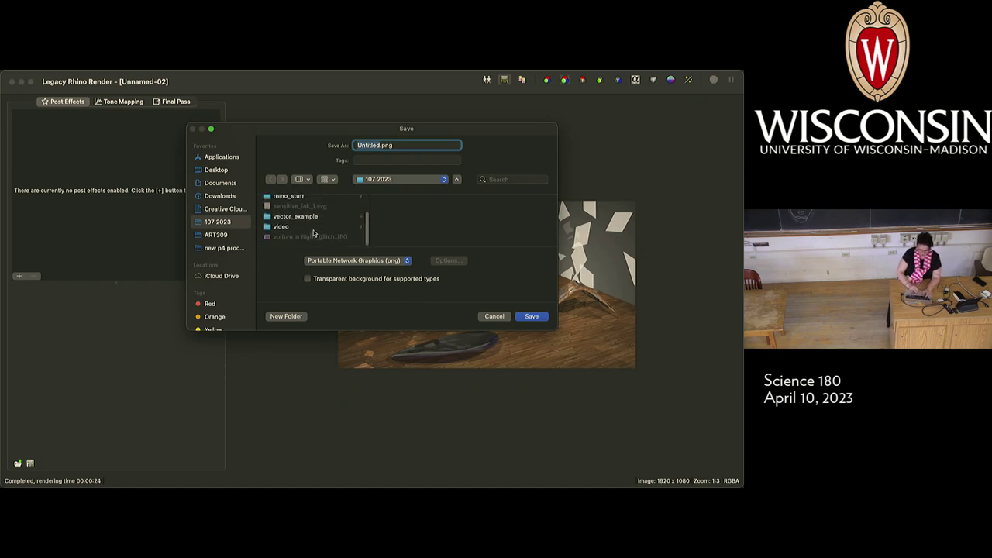
scroll(314, 233, "up", 3)
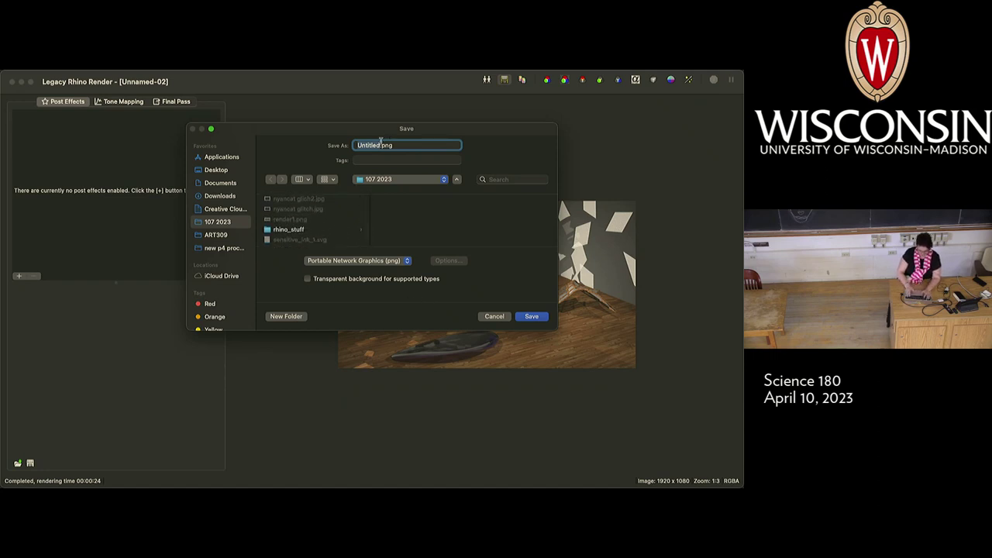
type("render")
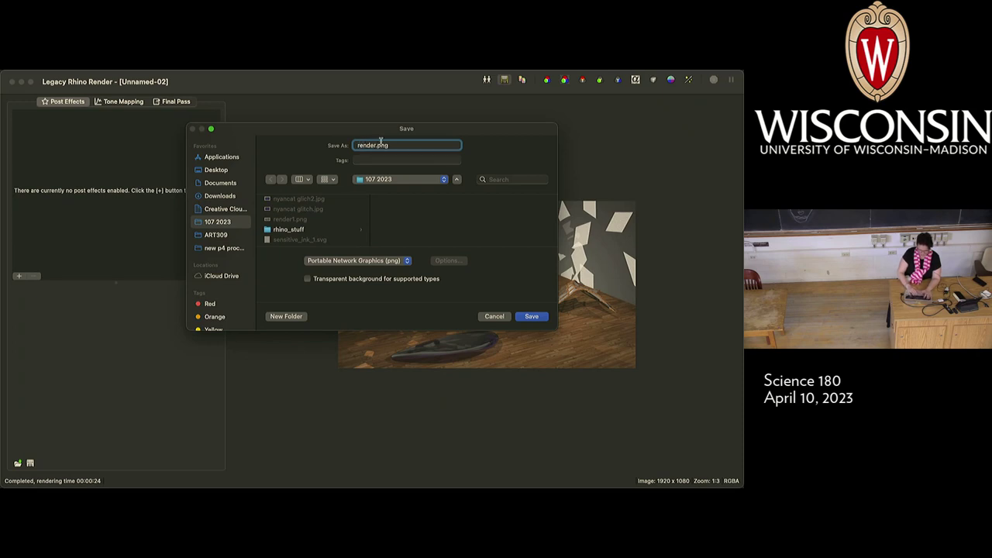
type("2")
left_click(532, 317)
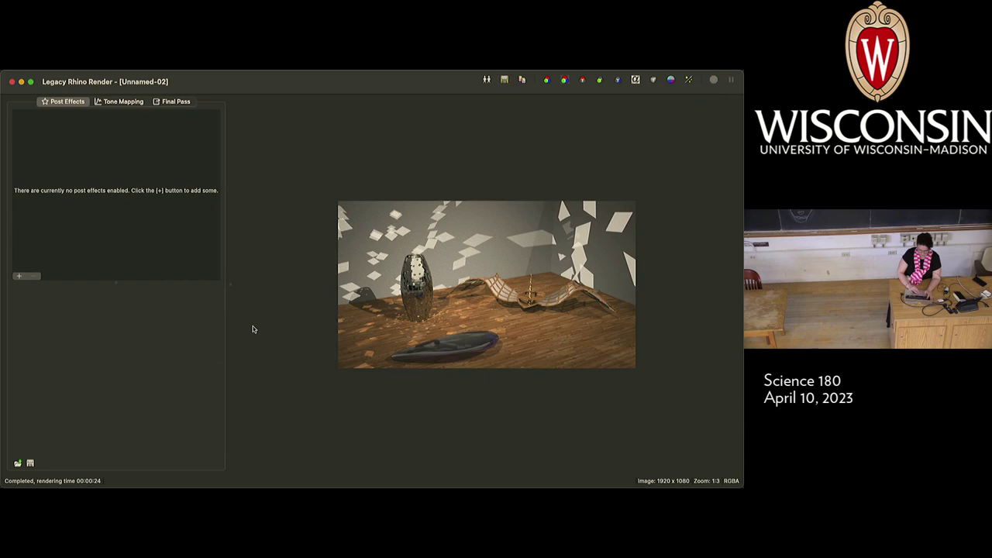
left_click(12, 82)
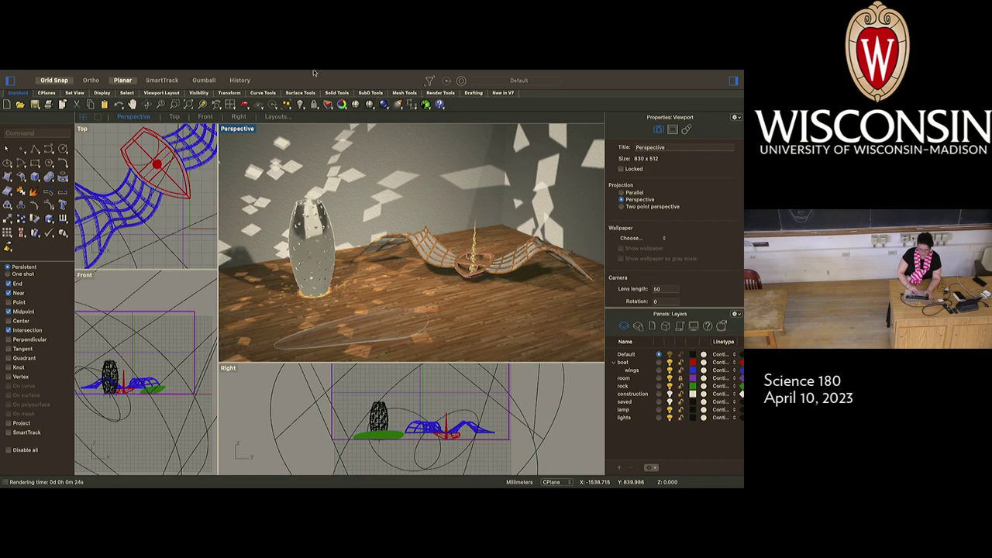
Step: Set the current renderer to Rhino Render in the document's render properties and close them
mouse_move(331, 70)
left_click(396, 75)
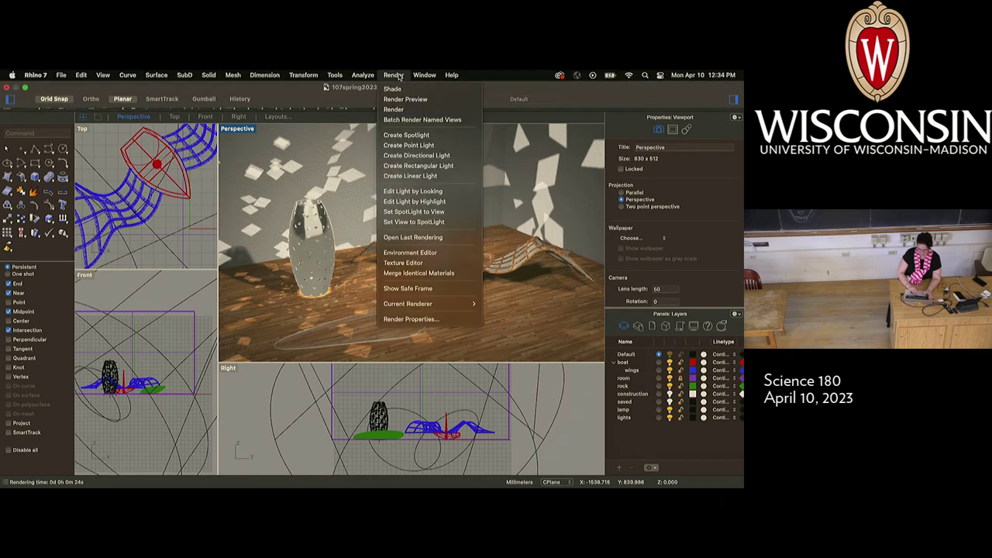
left_click(415, 318)
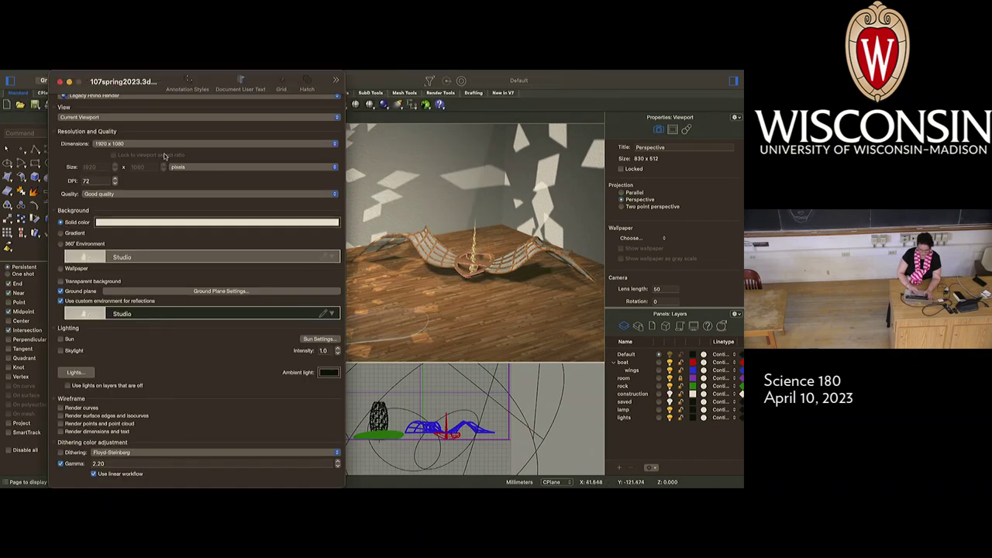
scroll(163, 104, "up", 2)
left_click(157, 113)
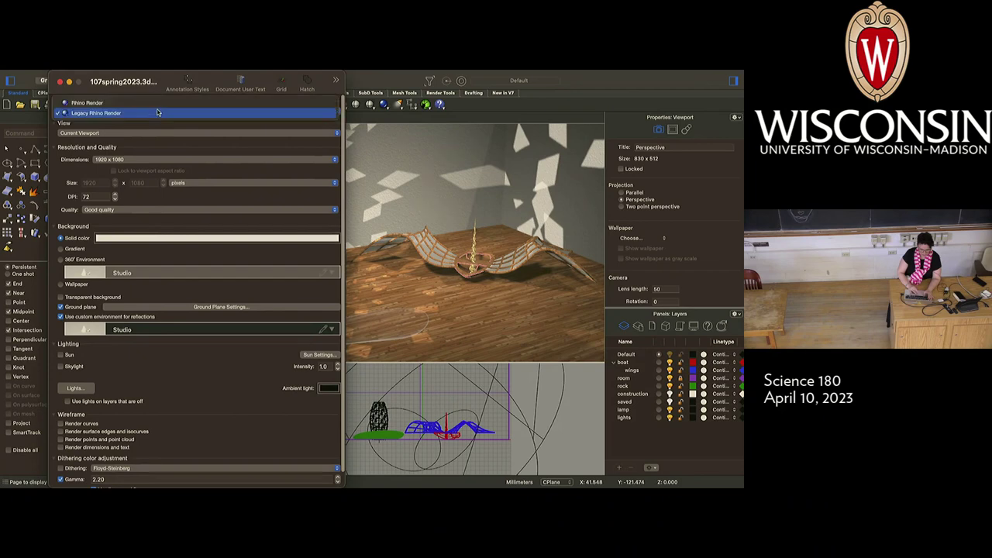
left_click(152, 102)
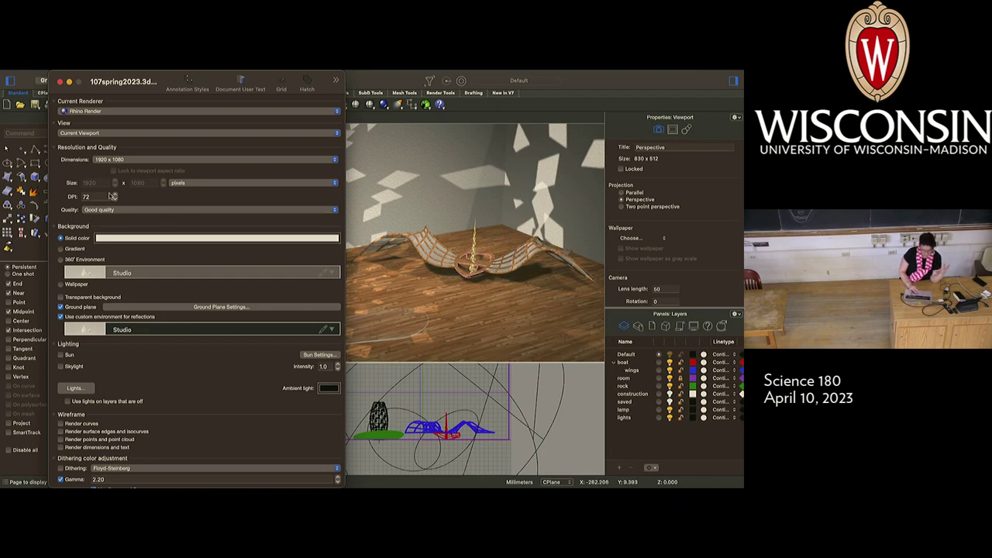
left_click(60, 81)
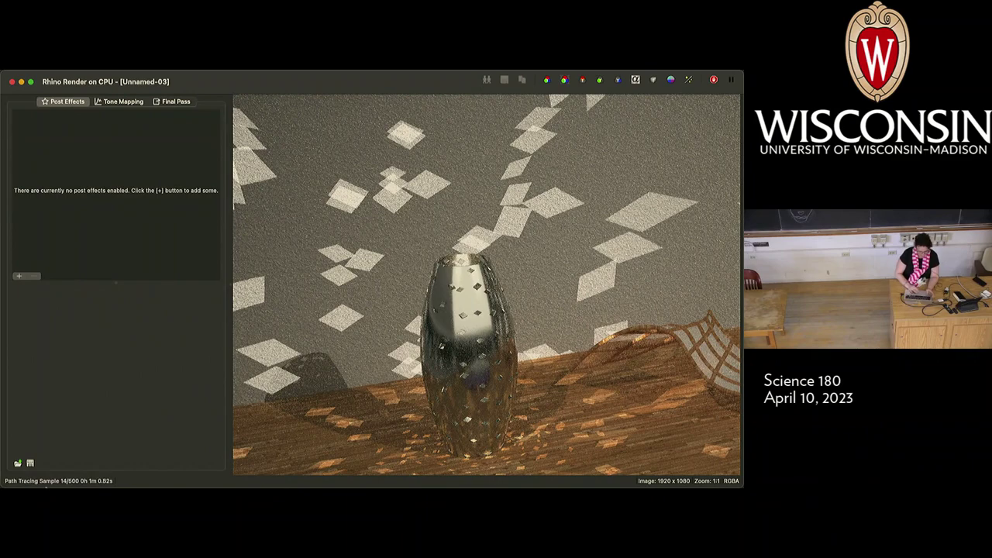
Step: Switch to Finder, open render1.png from the 107 2023 folder in Preview, and examine its surfaces and light patches up close
left_click(26, 473)
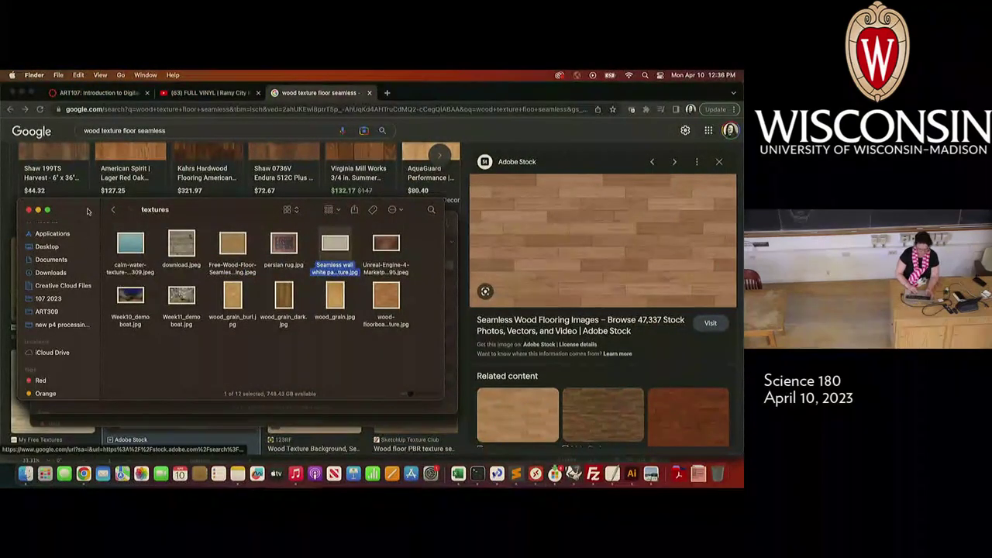
left_click(114, 209)
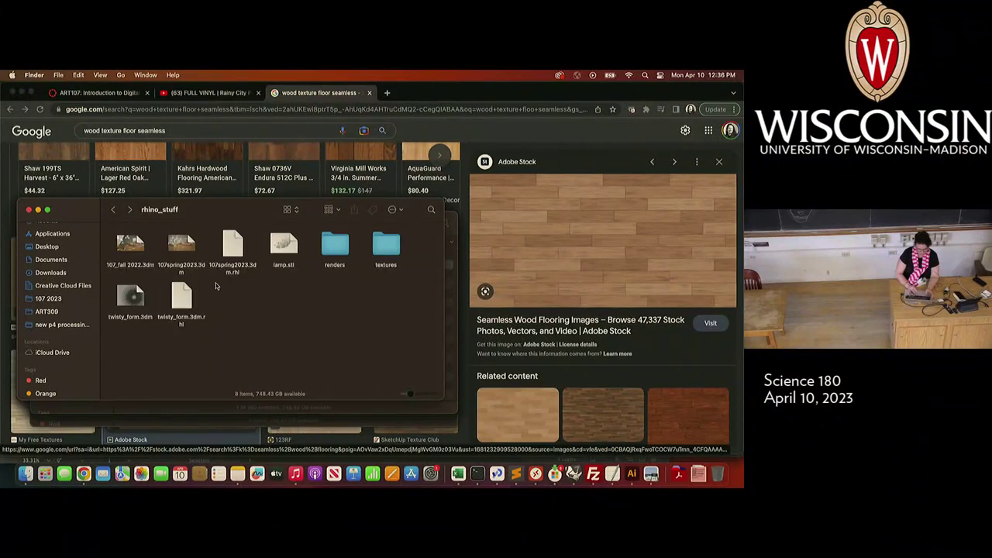
left_click(113, 209)
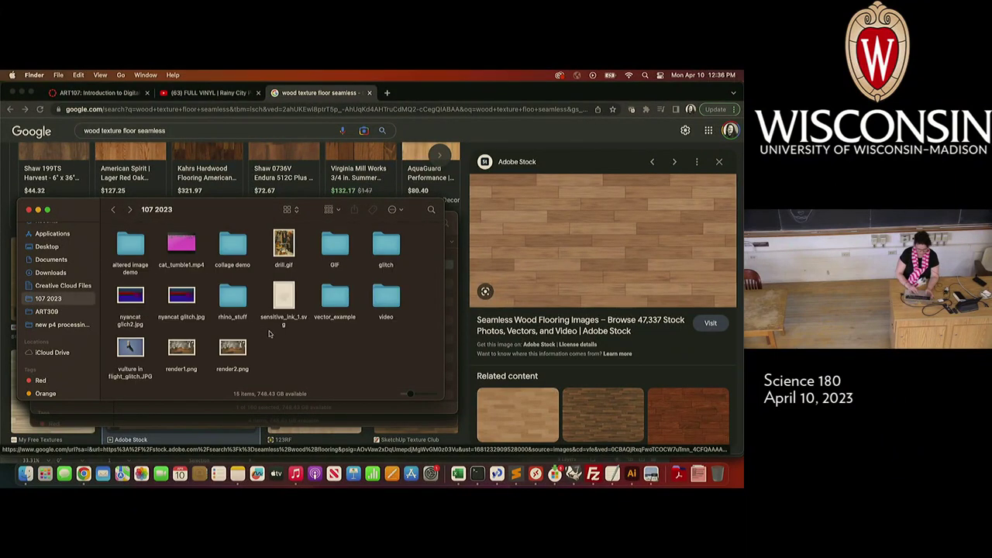
left_click_drag(274, 371, 165, 332)
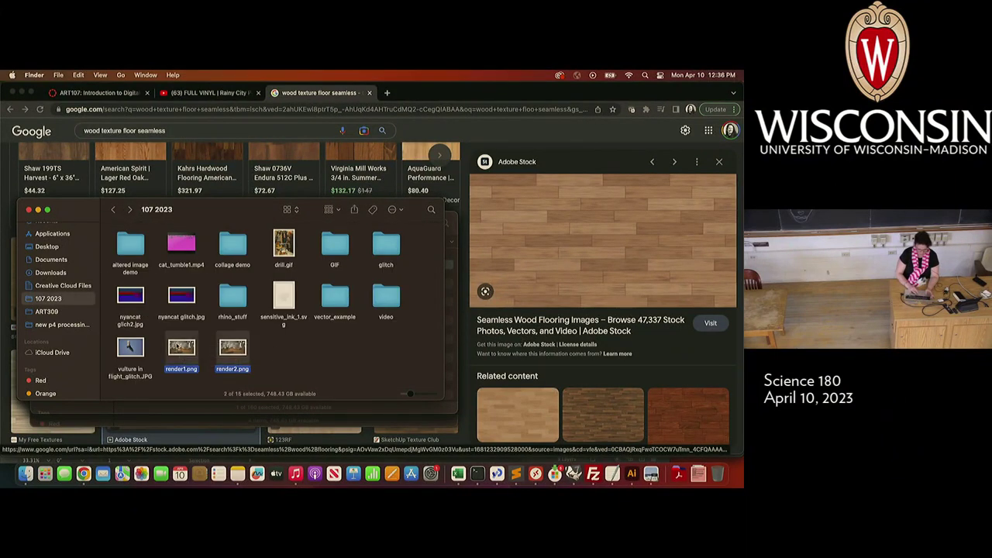
left_click(177, 346)
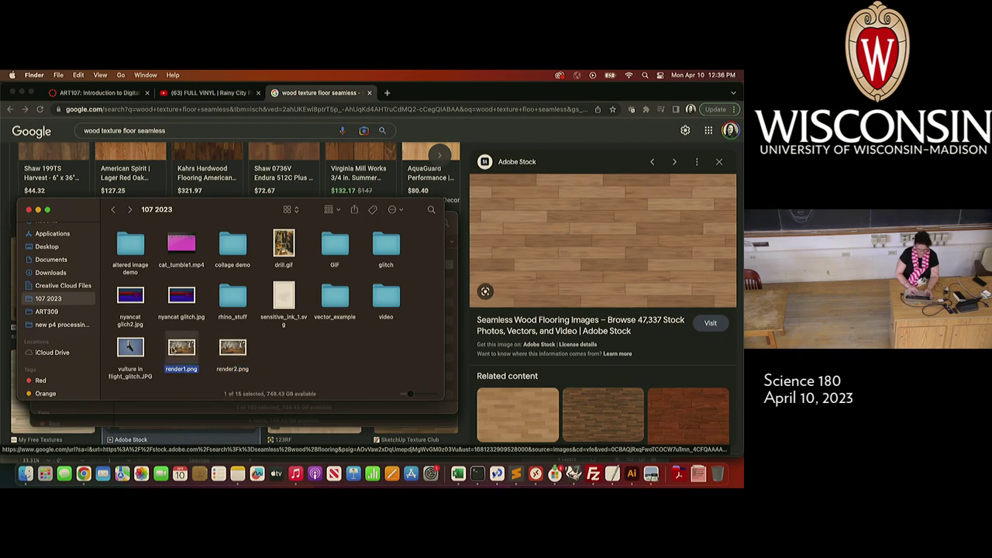
double_click(177, 346)
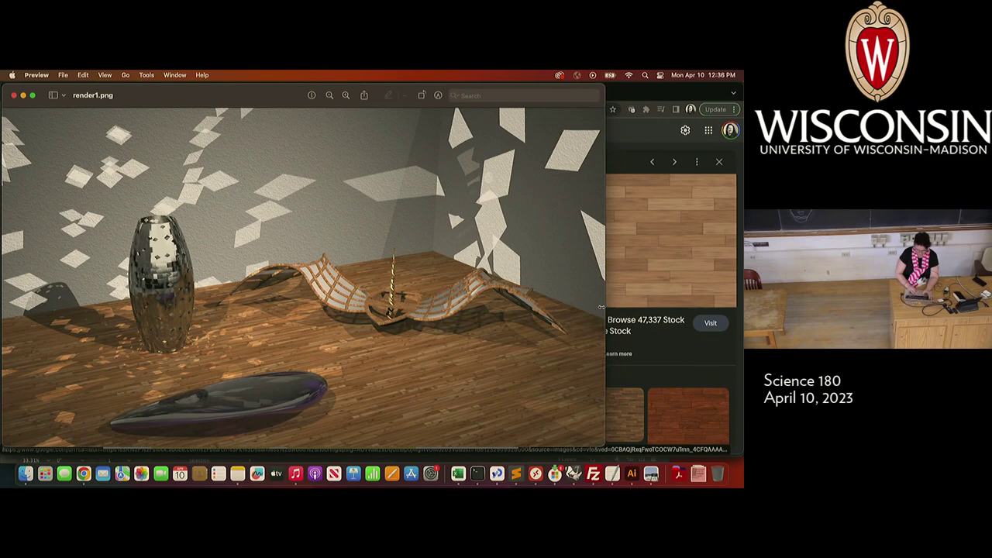
left_click_drag(605, 304, 524, 362)
scroll(255, 329, "up", 4, "ctrl")
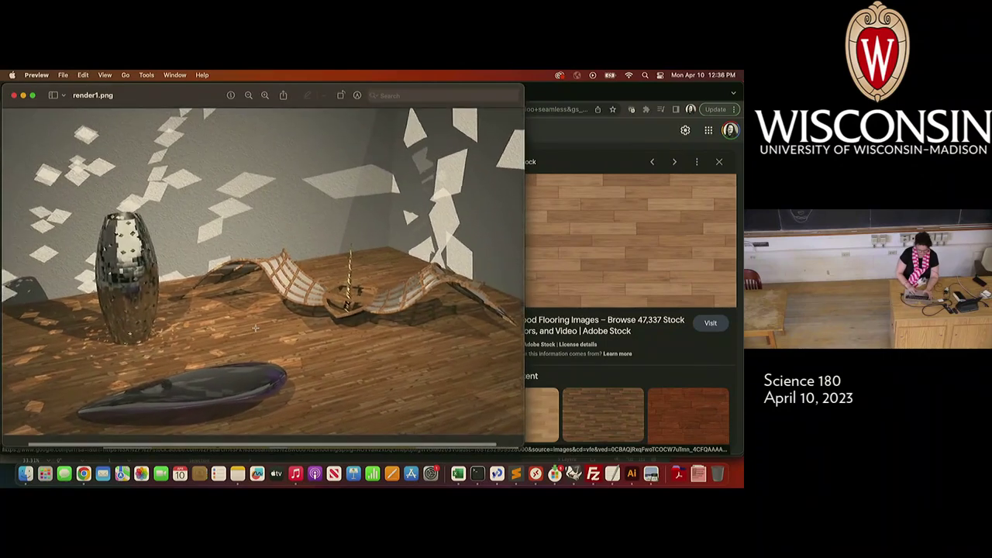
scroll(254, 328, "up", 2, "ctrl")
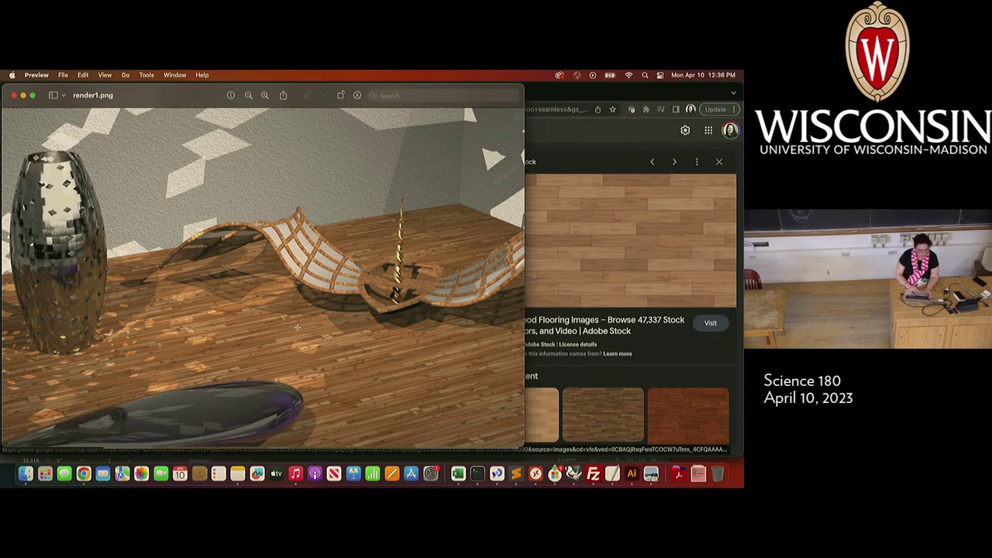
Step: Preview render2.png from the 107 2023 folder beside render1.png and examine the vase closely to compare render quality
left_click(26, 474)
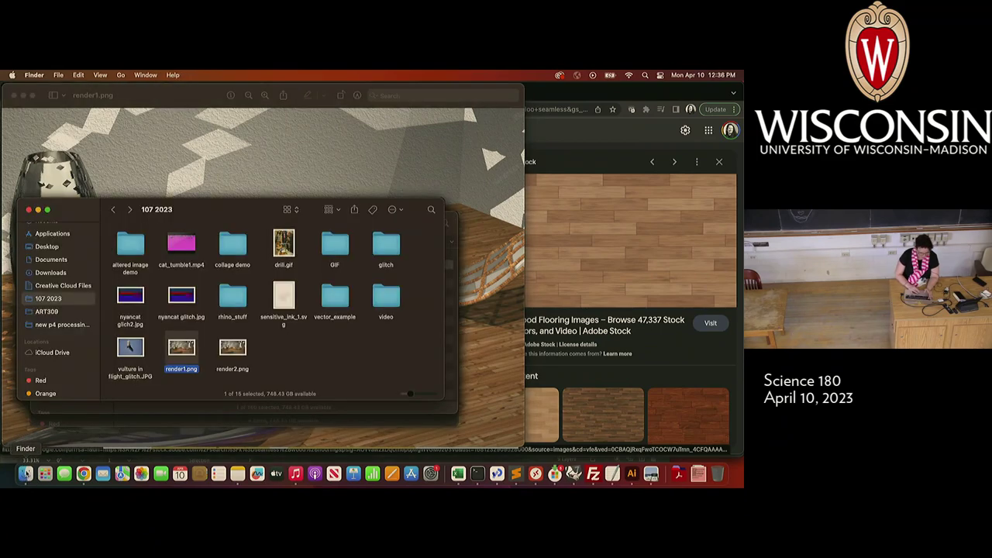
left_click(231, 350)
key("space")
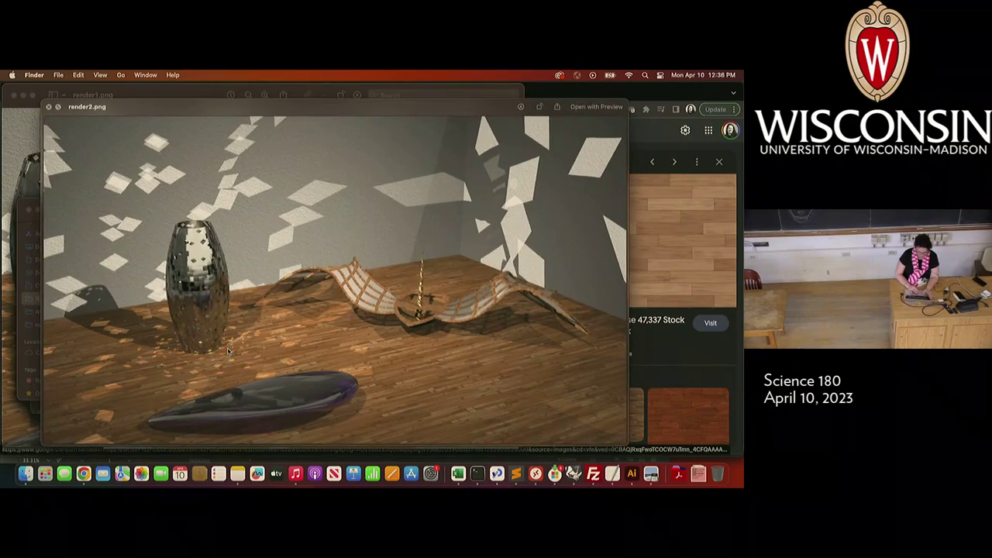
scroll(172, 308, "up", 8)
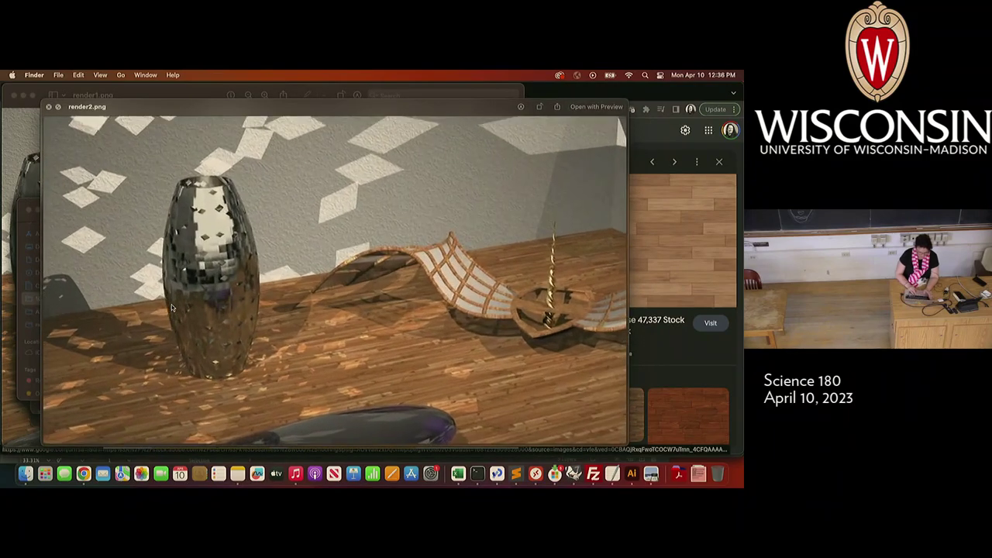
scroll(172, 308, "down", 5)
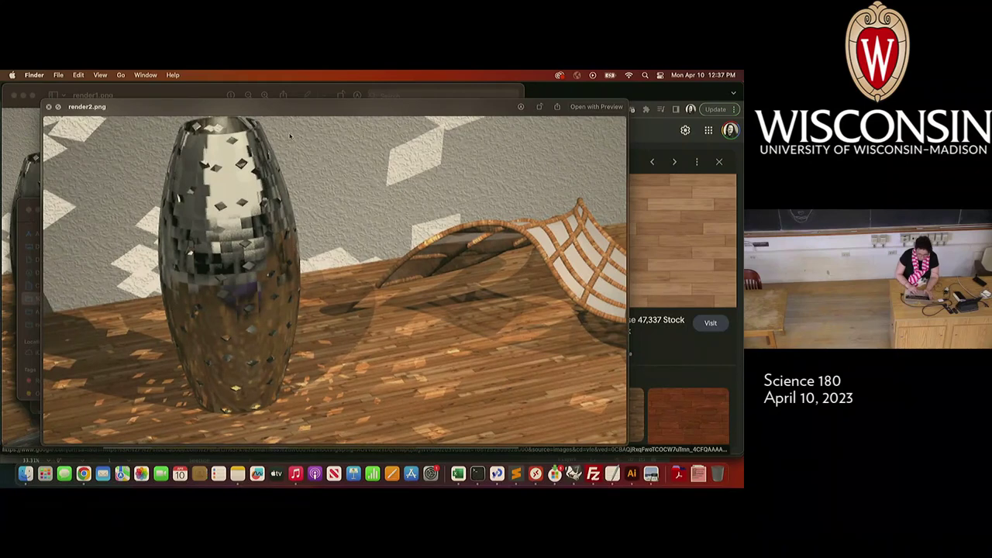
left_click_drag(285, 113, 447, 112)
scroll(386, 219, "up", 5, "ctrl")
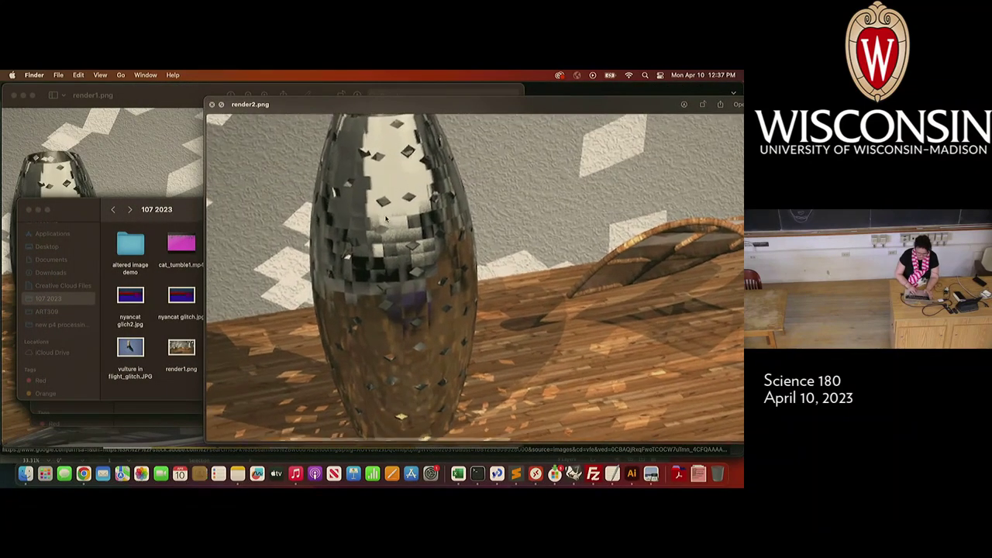
scroll(386, 219, "down", 2, "ctrl")
scroll(386, 219, "down", 3, "ctrl")
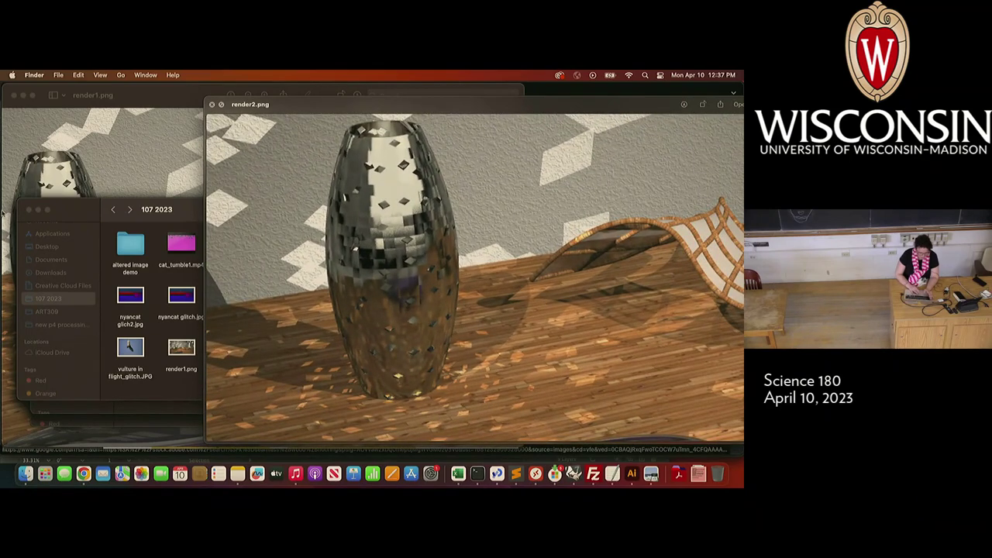
Step: Close the PDF preview and all the open Finder windows, leaving render1.png open in Preview
left_click(37, 210)
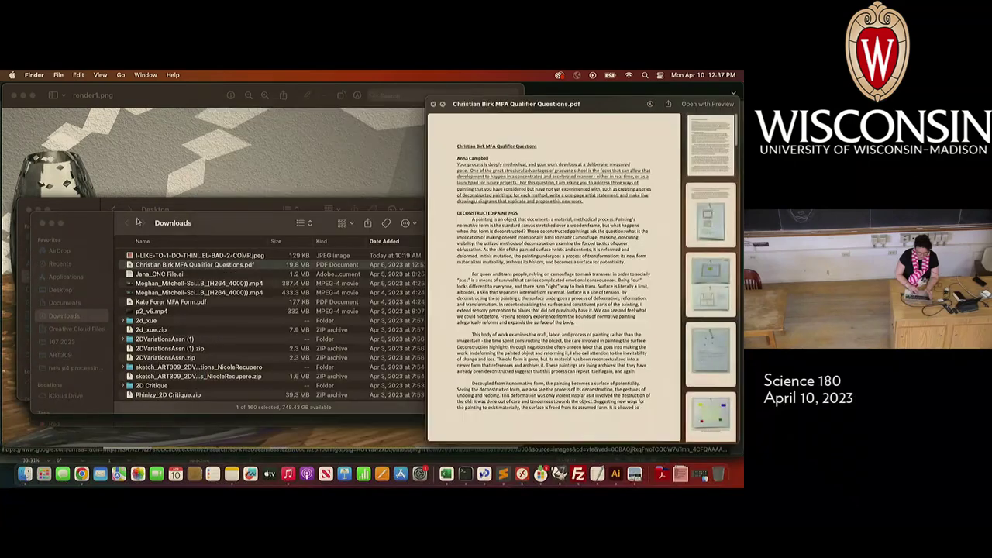
left_click(432, 103)
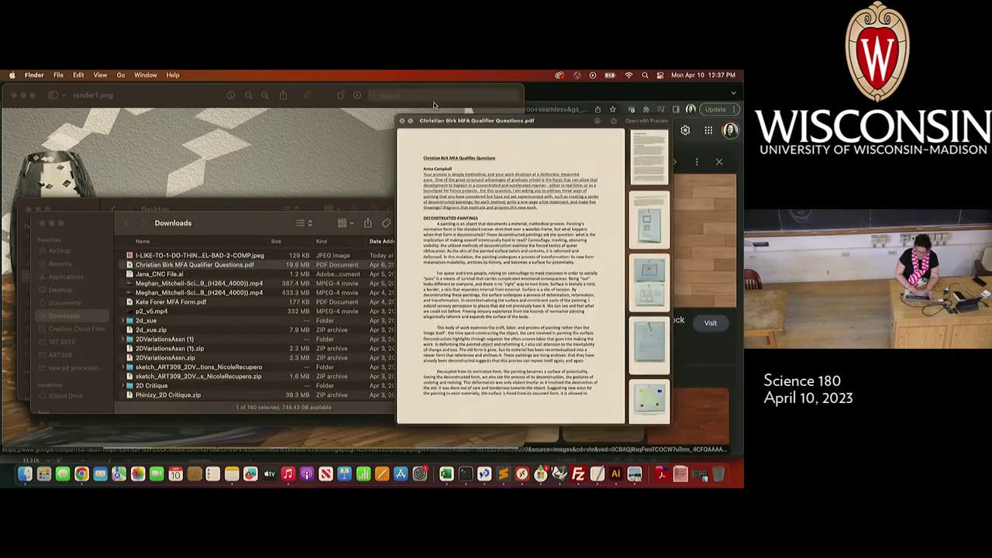
left_click(42, 223)
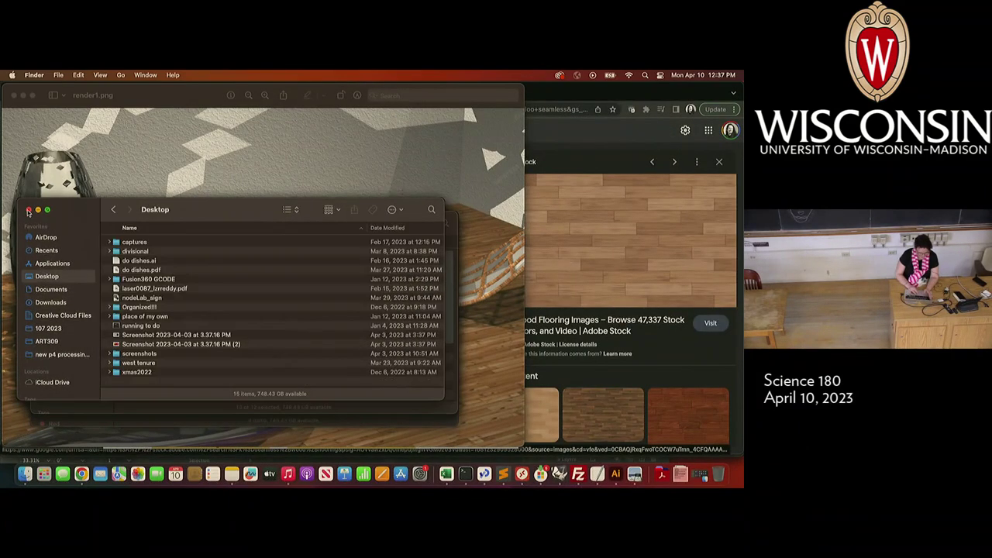
left_click(42, 223)
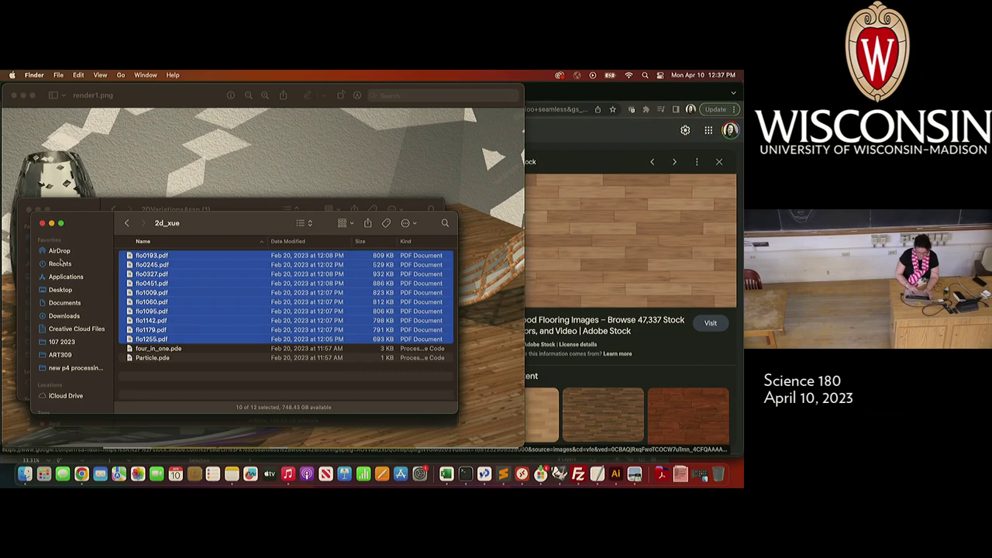
left_click(42, 224)
left_click(28, 210)
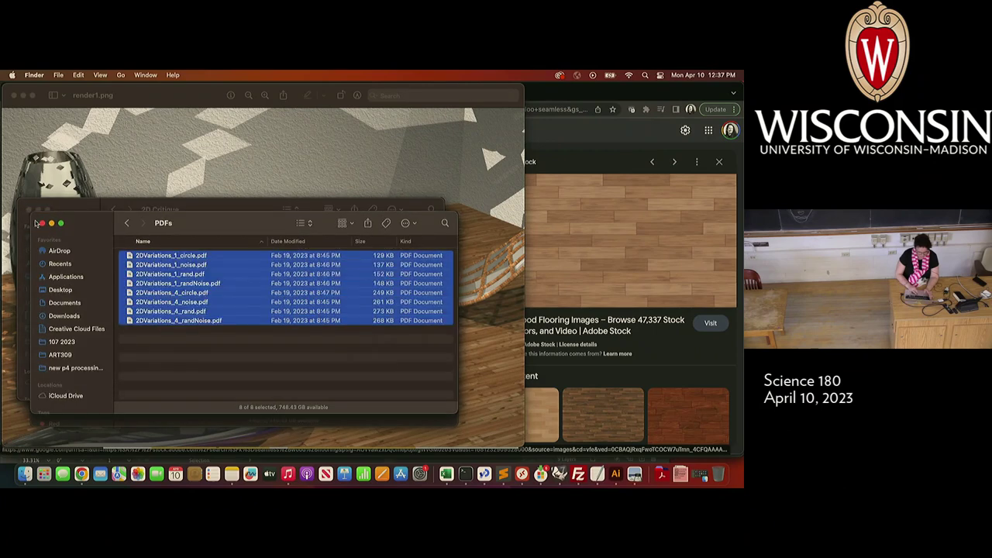
left_click(41, 223)
left_click(28, 210)
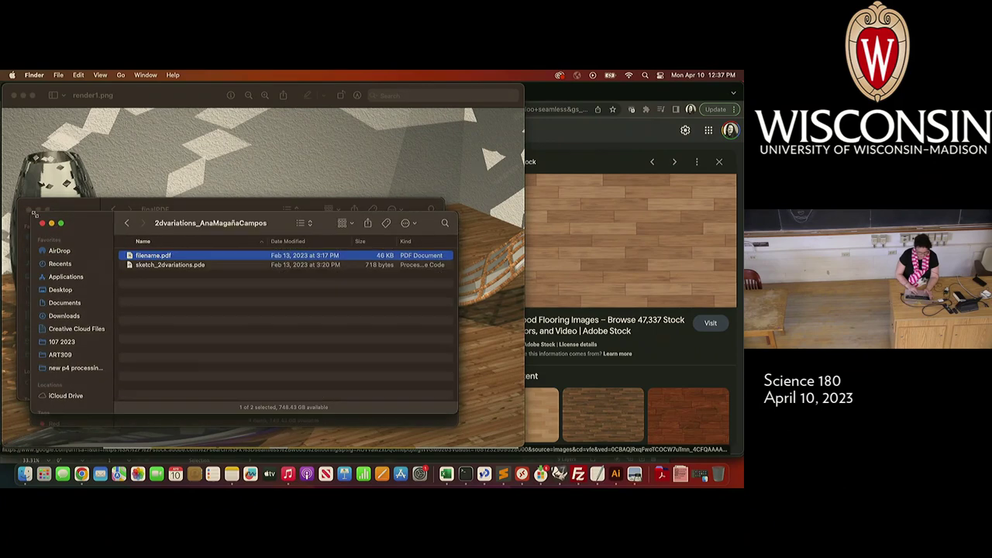
left_click(42, 223)
left_click(28, 210)
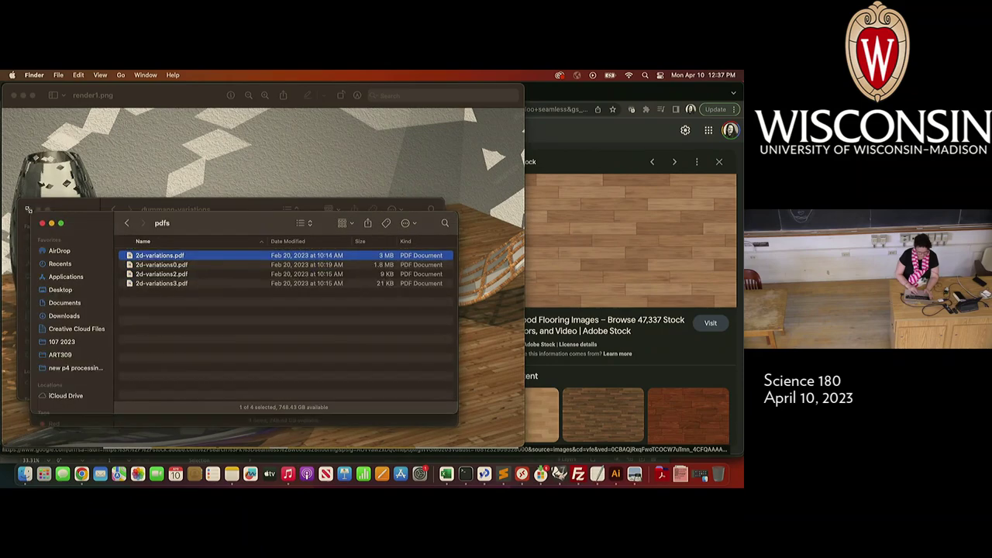
key("super+w")
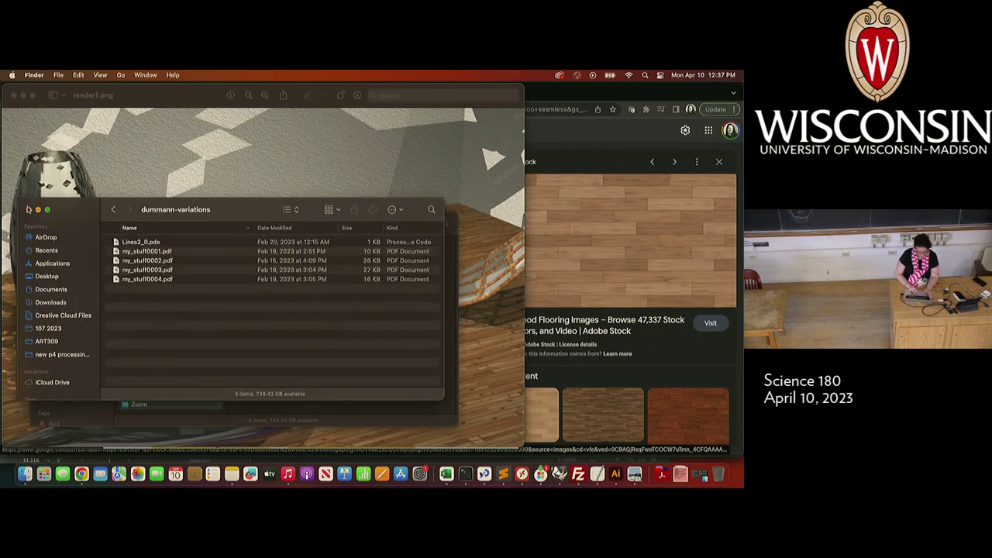
left_click(29, 209)
left_click(42, 224)
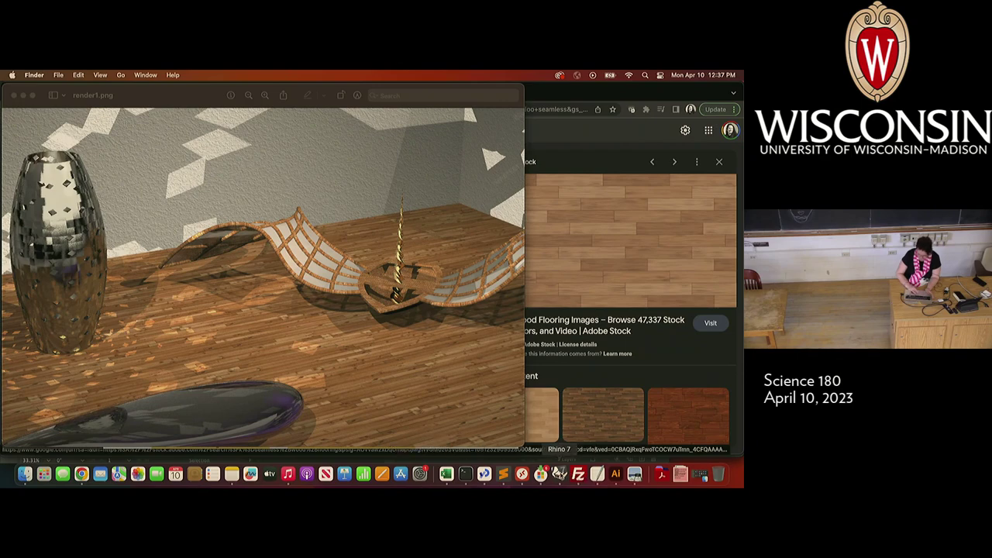
Step: Switch back to Rhino and show the whole in-progress Rhino Render image at 1:2 zoom
left_click(559, 473)
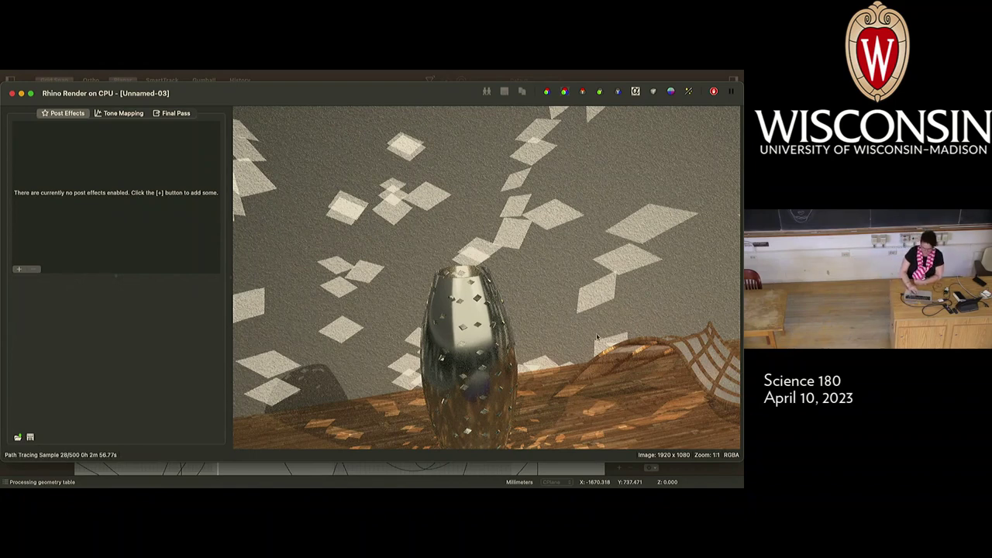
scroll(564, 344, "down", 3)
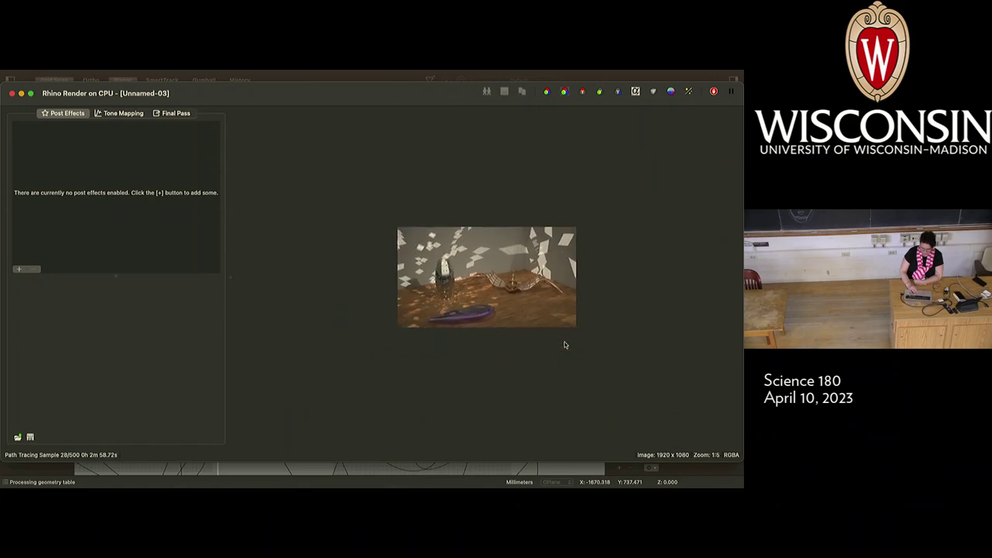
scroll(565, 344, "up", 1)
scroll(565, 344, "up", 1)
scroll(565, 345, "down", 2)
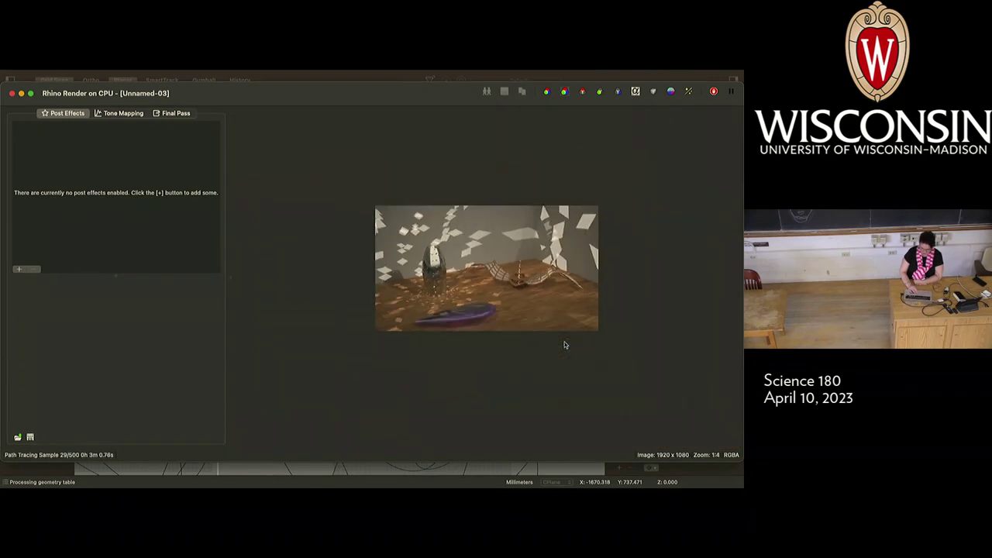
scroll(565, 345, "up", 1)
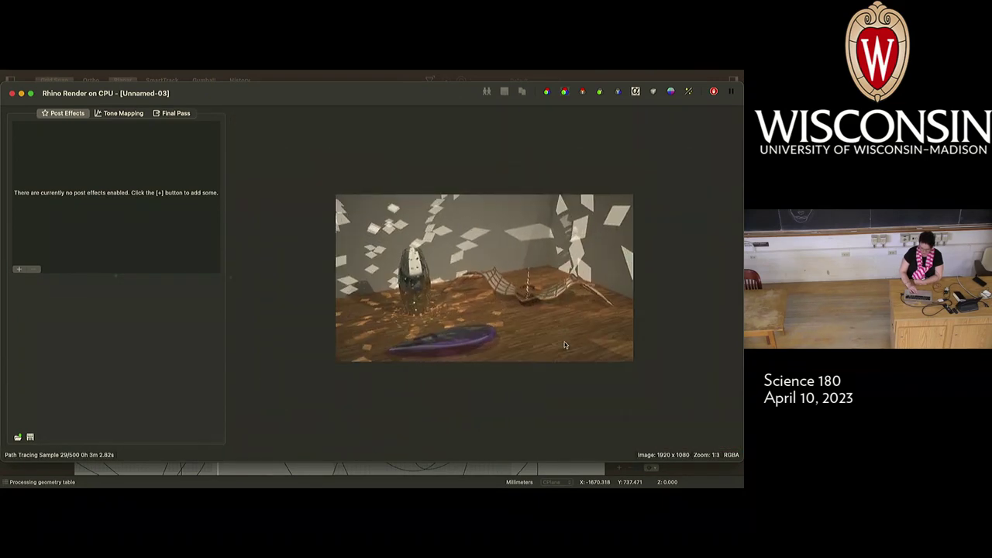
scroll(565, 345, "up", 1)
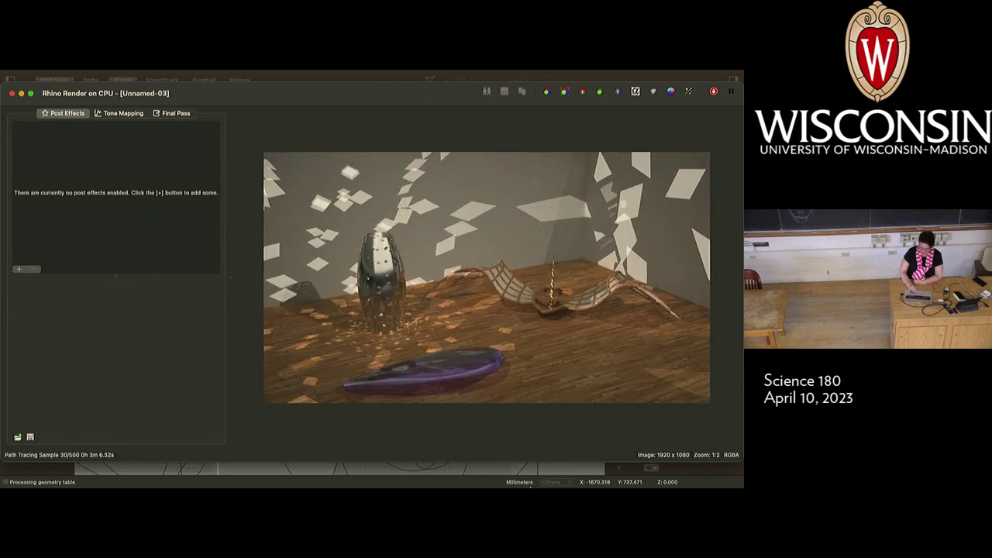
Step: Try to close the Rhino Render window while the render is in progress
left_click(567, 469)
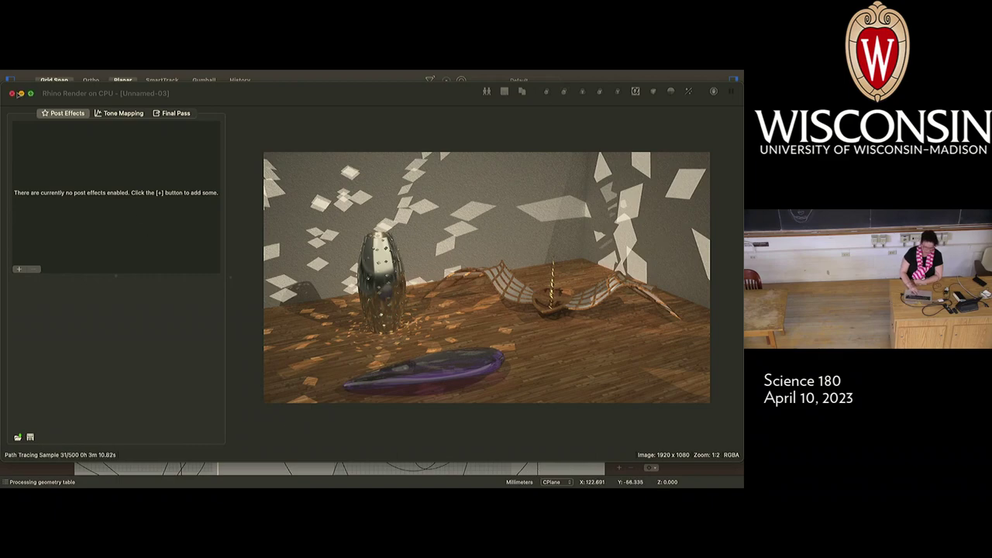
left_click(12, 93)
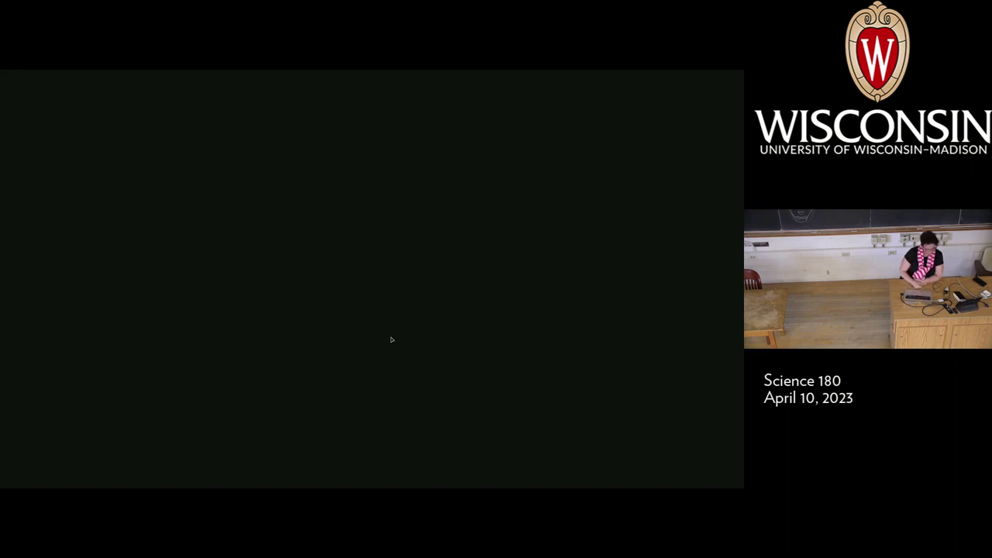
key("super+Tab")
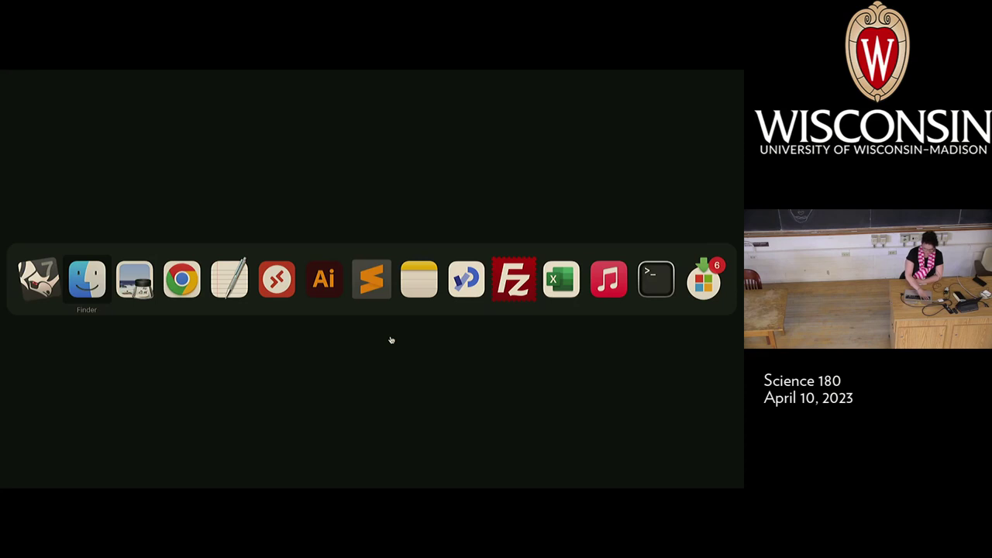
key("super+Tab")
key("super+Tab")
key("super+Tab")
key("super+Tab")
key("super+Tab")
key("super+Tab")
key("super+Tab")
key("super+Tab")
key("super+Tab")
key("super+Tab")
key("super+Tab")
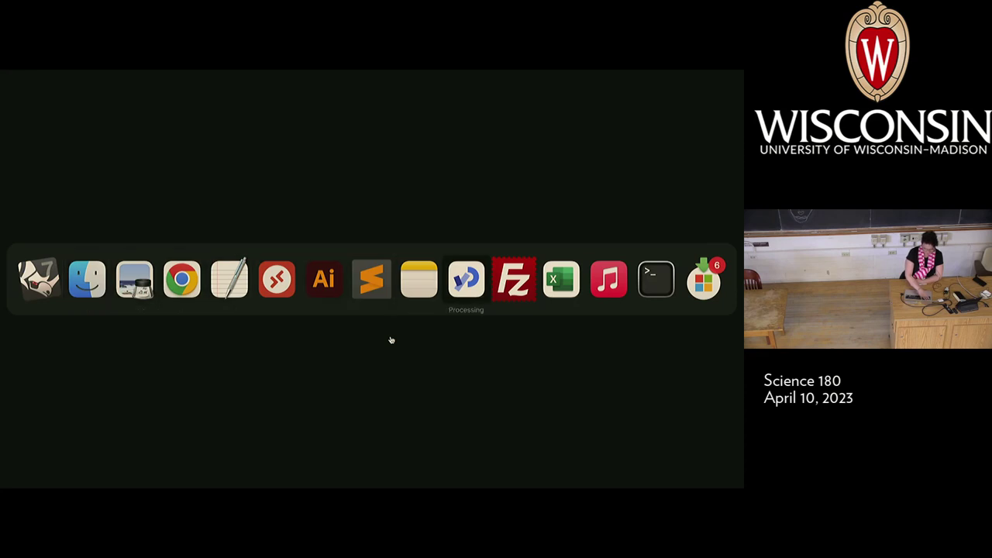
key("super+Tab")
key("super+Tab")
key("super+Tab")
key("super+Tab")
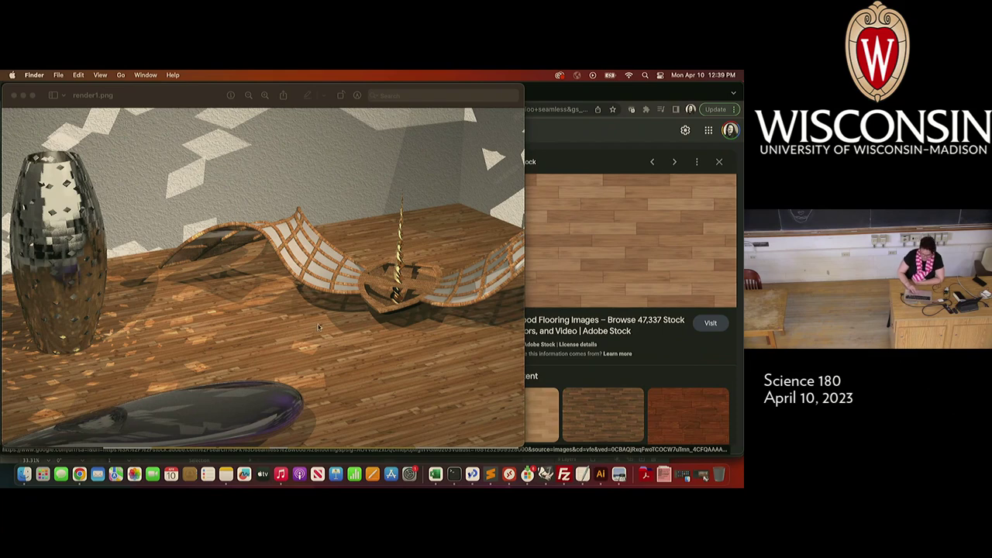
Step: Return to Rhino, move the render window slightly lower, and try to close it
left_click(545, 474)
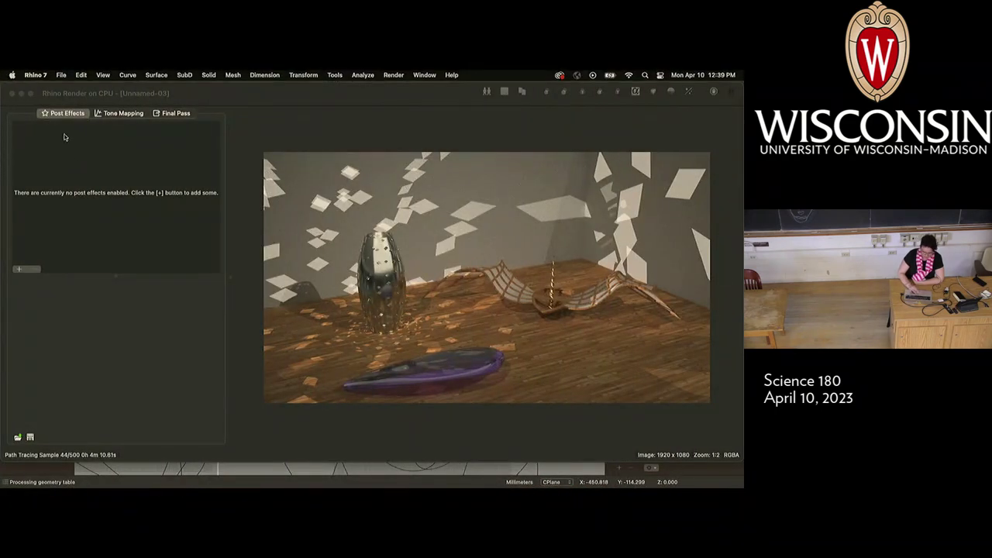
left_click_drag(211, 93, 230, 137)
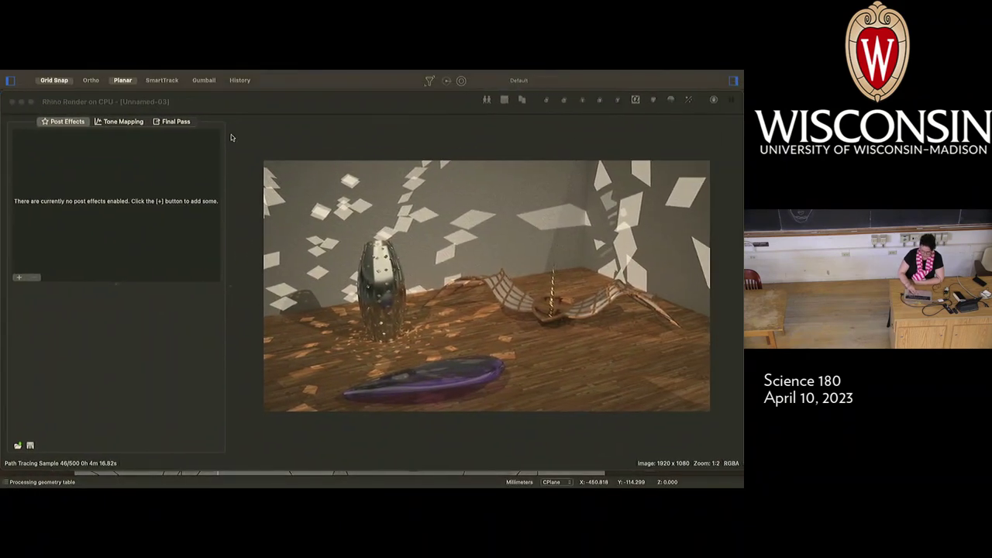
left_click(12, 104)
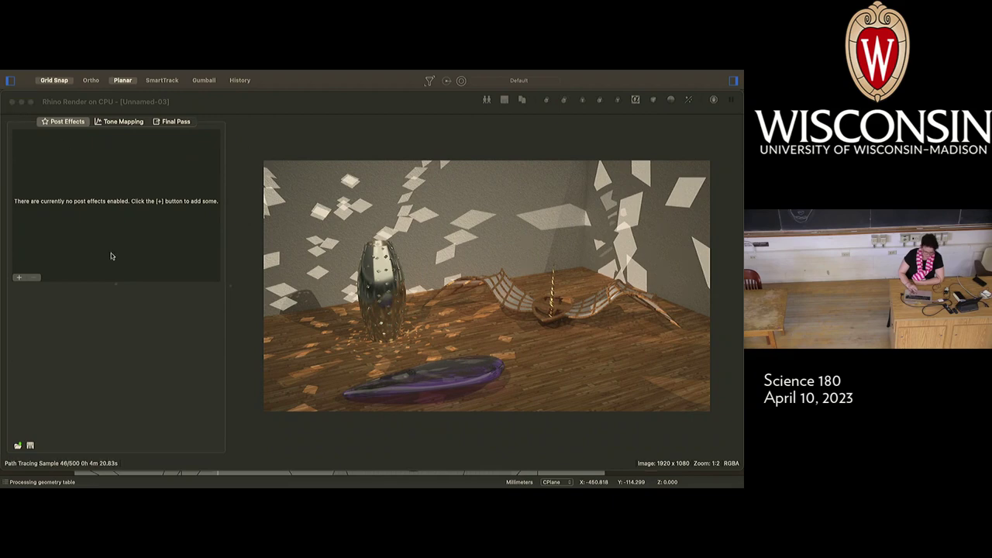